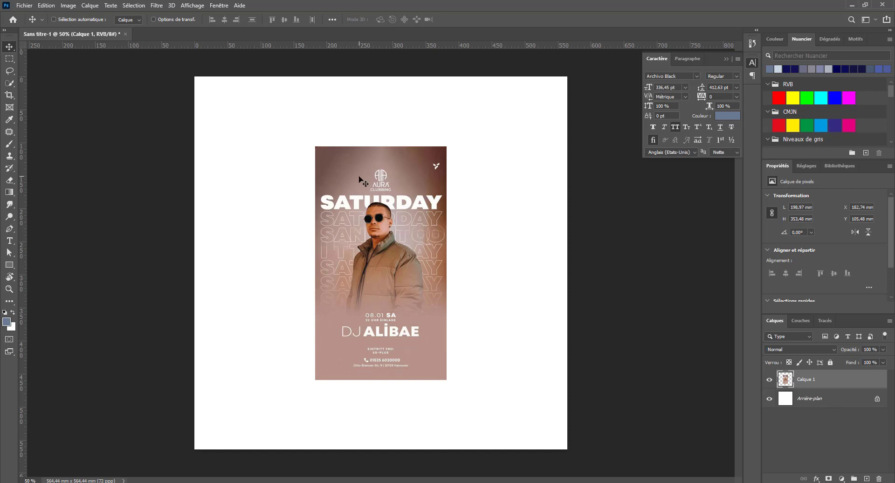
Hide the reference poster layer and place the Pexels JPG portrait from the AFFICHE folder at full canvas height
click(770, 380)
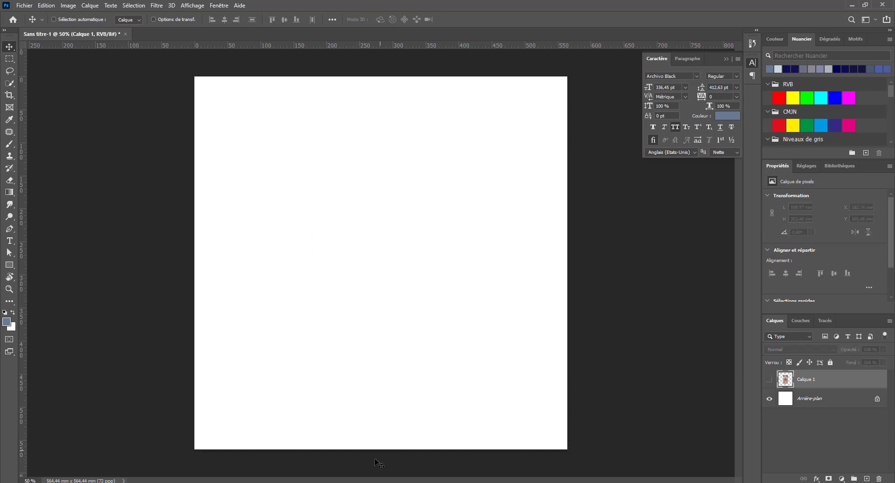
mouse_move(344, 482)
click(494, 450)
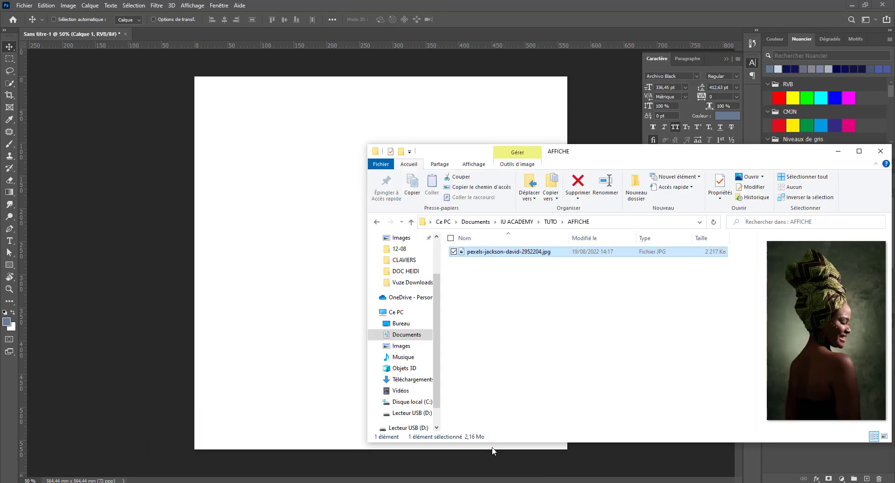
drag(499, 253, 274, 265)
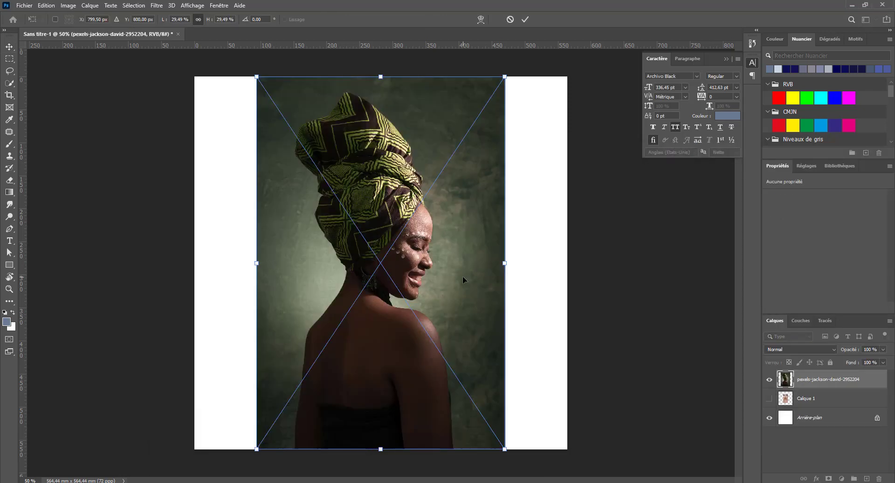
key(Return)
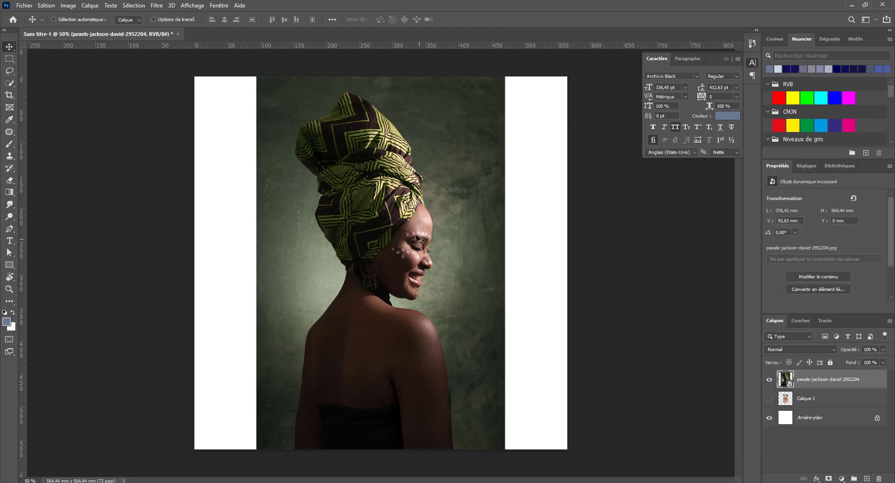
Move the reference poster layer, Calque 1, above the portrait layer in the stack and leave it hidden
click(771, 400)
drag(817, 402, 819, 373)
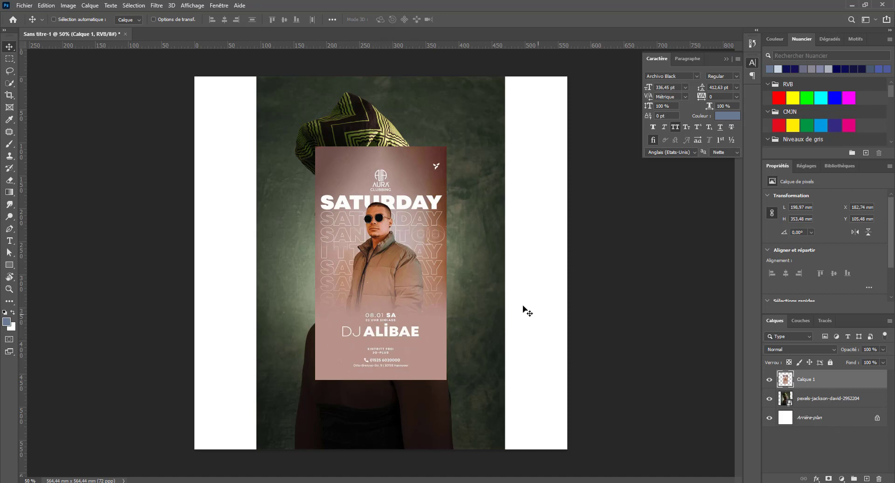
click(770, 379)
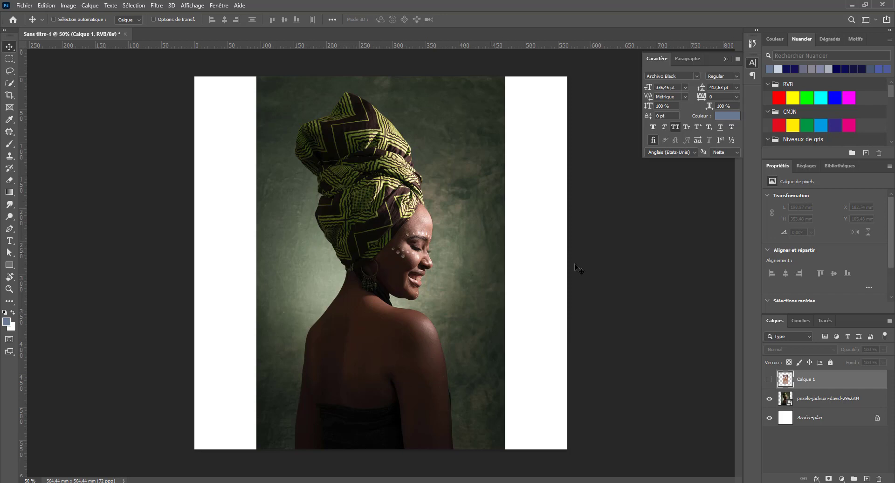
Select the woman in the portrait layer automatically, copy her to a new layer, and hide the original photo
click(822, 404)
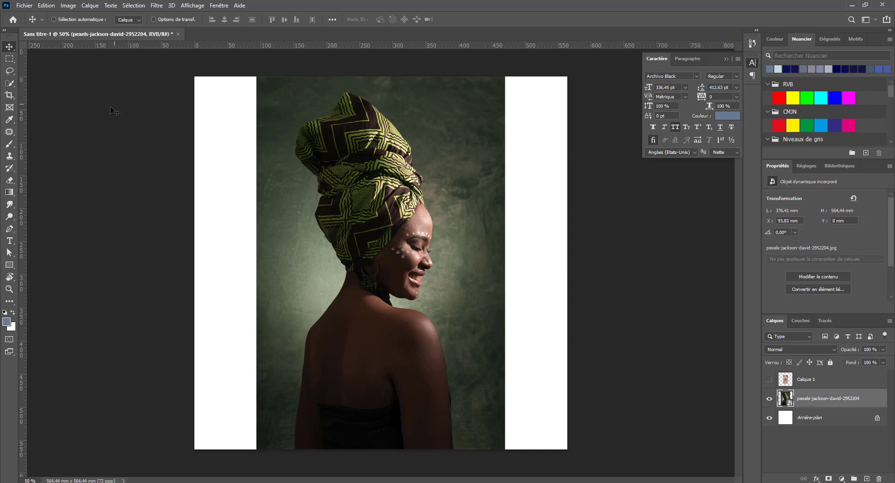
click(10, 83)
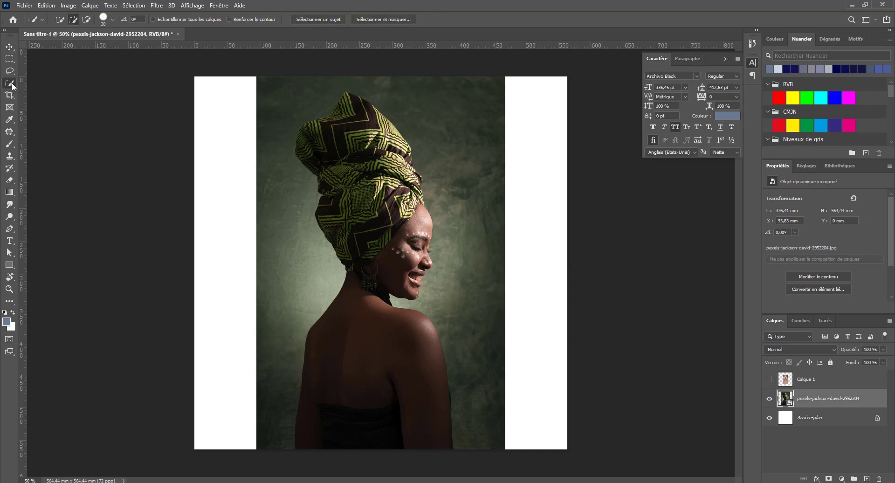
click(321, 19)
key(ctrl+j)
click(770, 418)
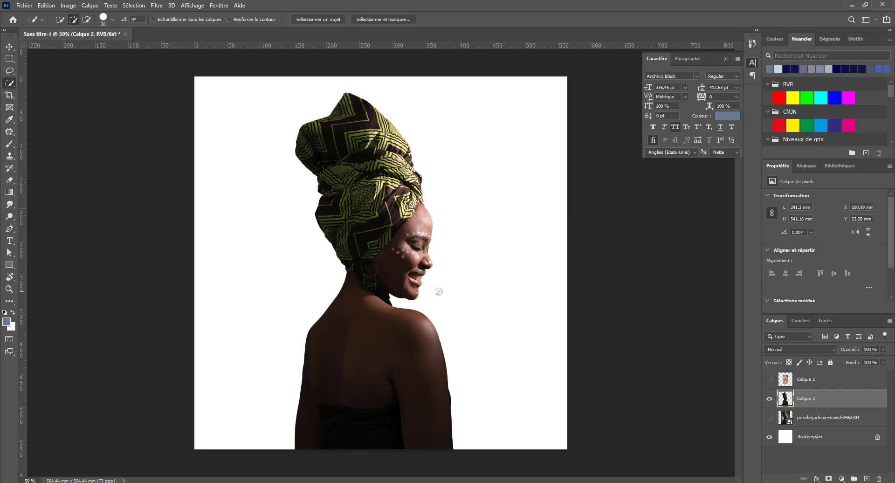
Scale the cut-out woman down proportionally to about 81% and move her up to the middle of the canvas
key(ctrl+t)
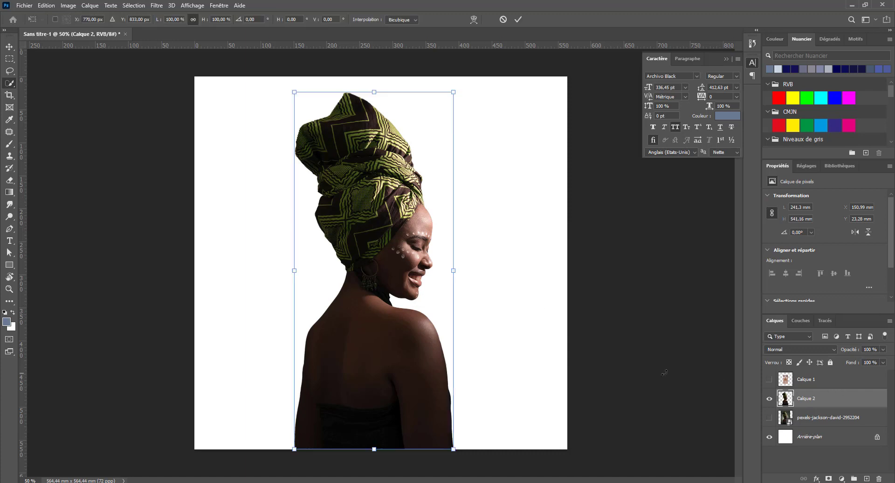
drag(455, 91, 428, 166)
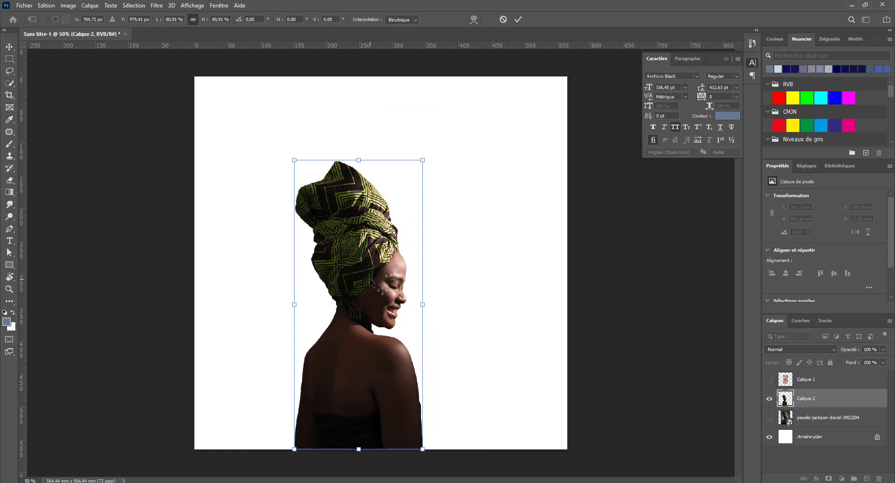
drag(409, 227, 420, 184)
key(Return)
key(w)
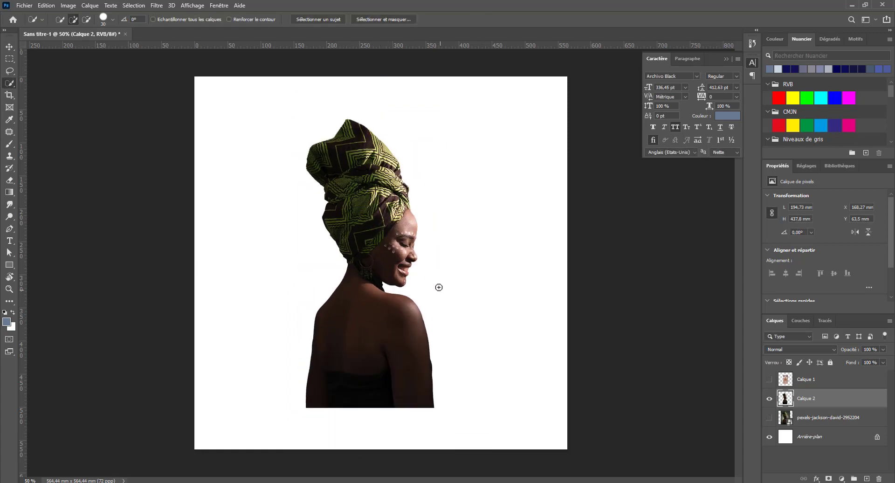
mouse_move(439, 287)
mouse_down()
mouse_move(499, 355)
mouse_move(434, 310)
mouse_up()
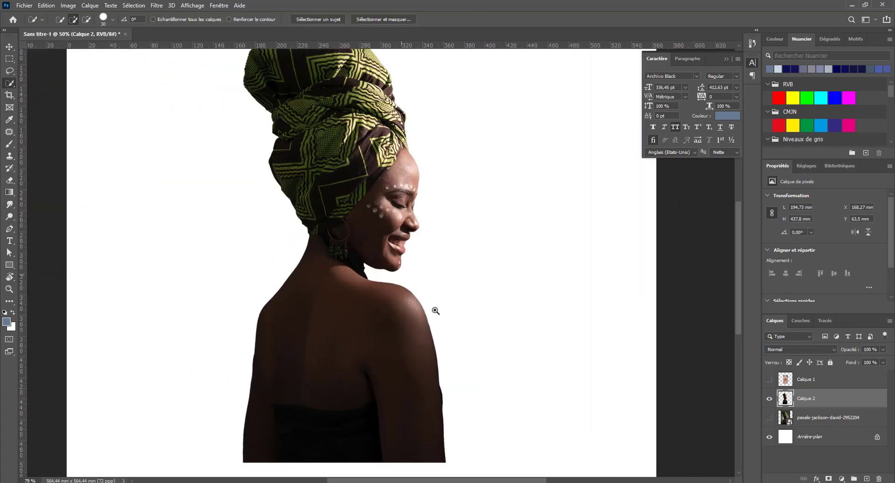
key(ctrl+minus)
key(ctrl+minus)
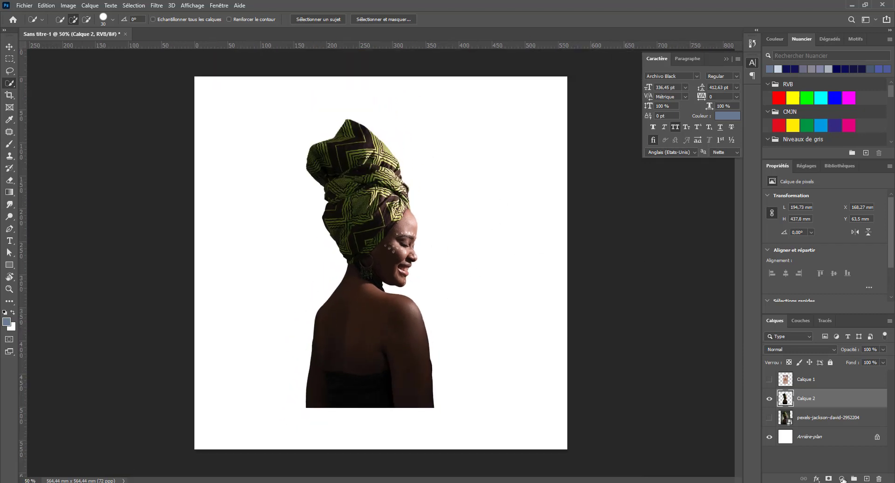
Set up the Gradient tool for the background layer with the Rouge_06 preset from the Rouges group
click(824, 439)
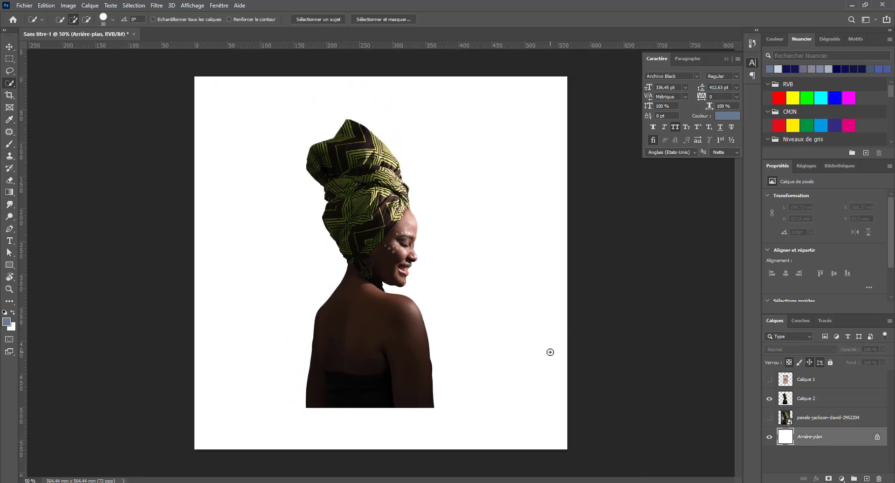
key(g)
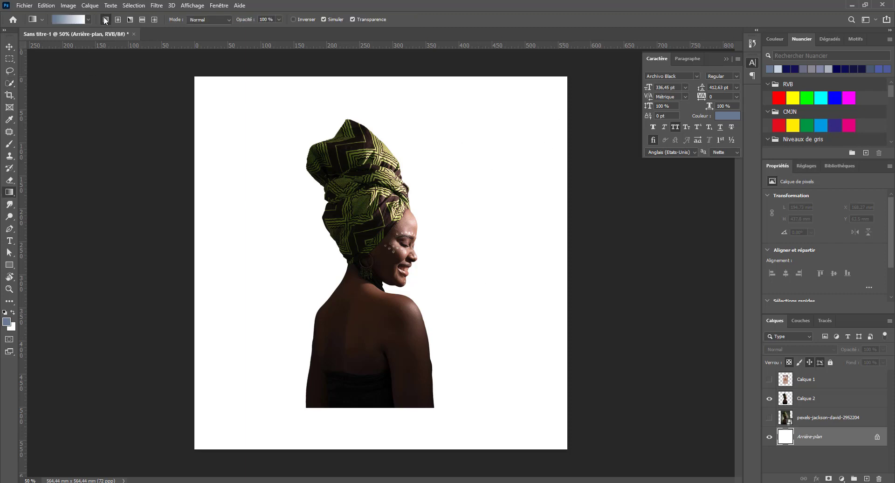
click(62, 18)
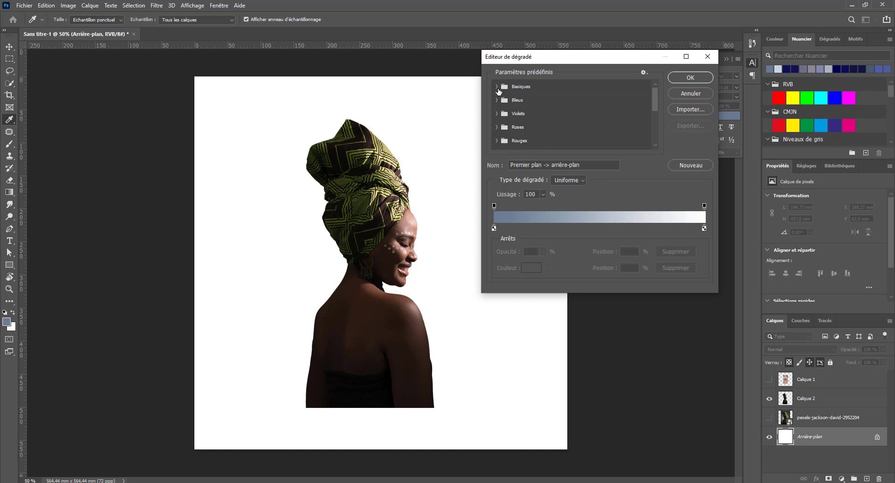
click(498, 87)
click(498, 115)
scroll(508, 137, down, 5)
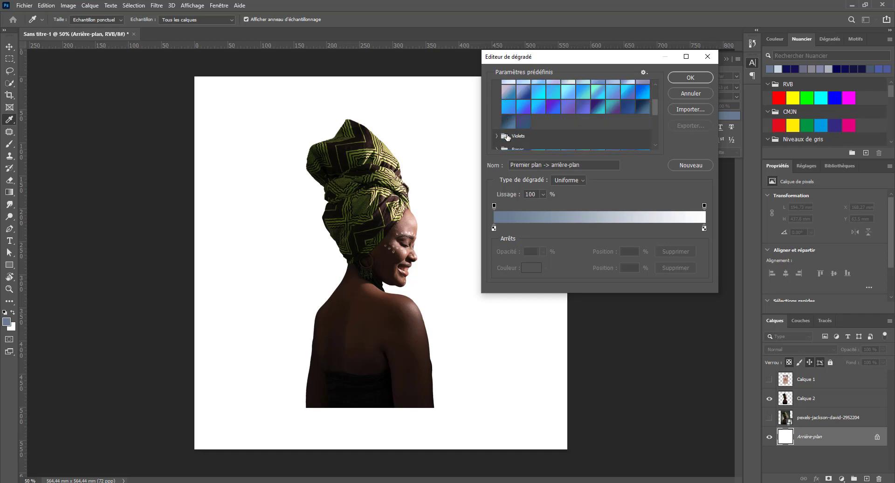
click(497, 113)
scroll(507, 135, down, 2)
scroll(507, 135, down, 2)
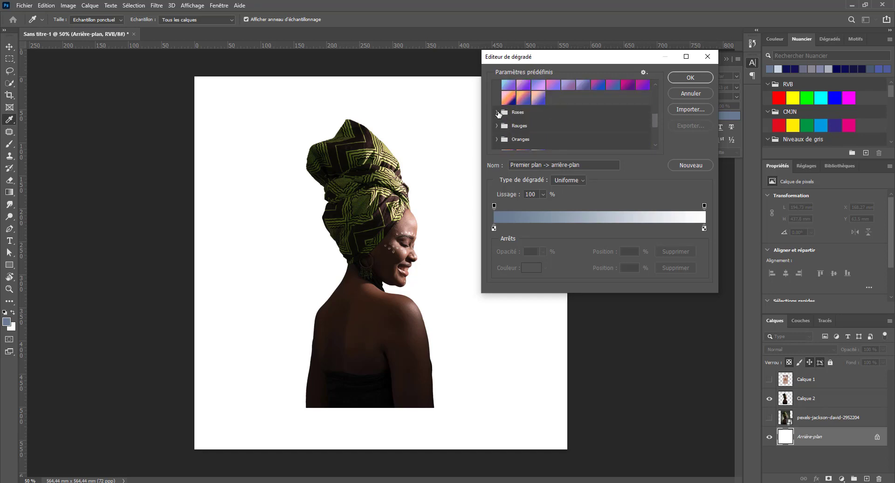
click(497, 115)
scroll(513, 134, down, 5)
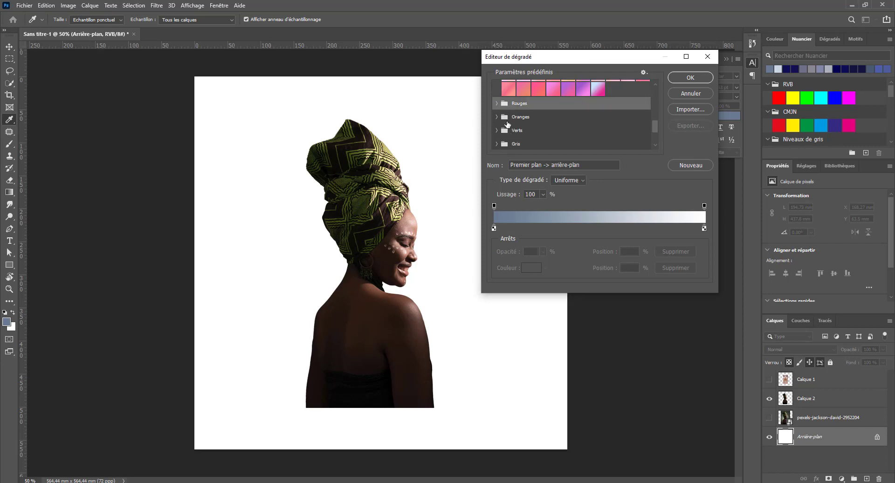
click(497, 104)
click(586, 118)
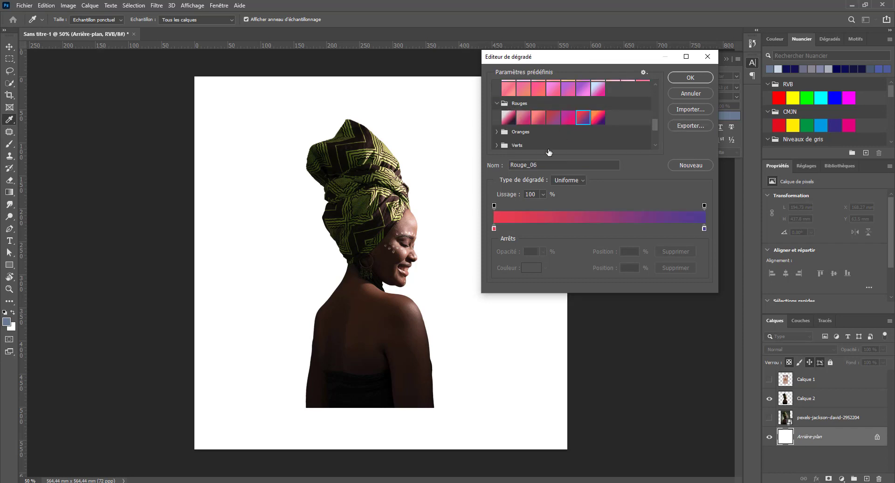
click(697, 77)
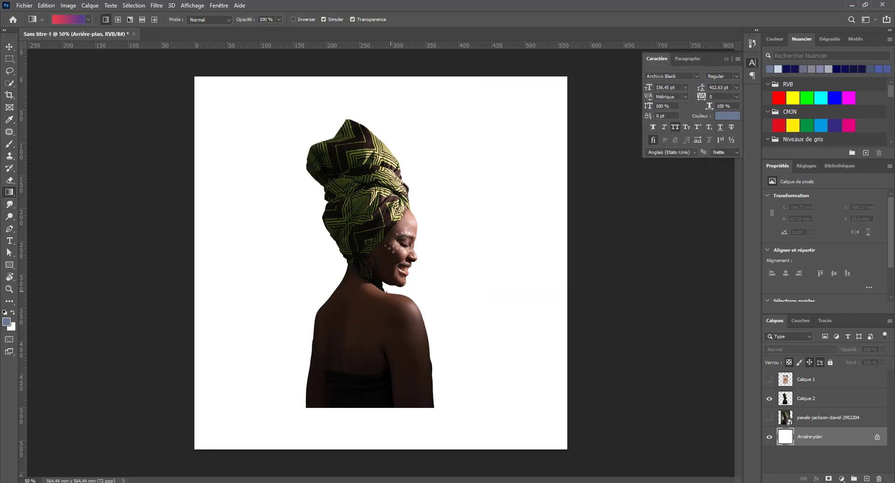
Fill the background layer with a radial red-to-violet gradient spreading from the canvas centre to beyond its lower-right corner
drag(379, 296, 508, 205)
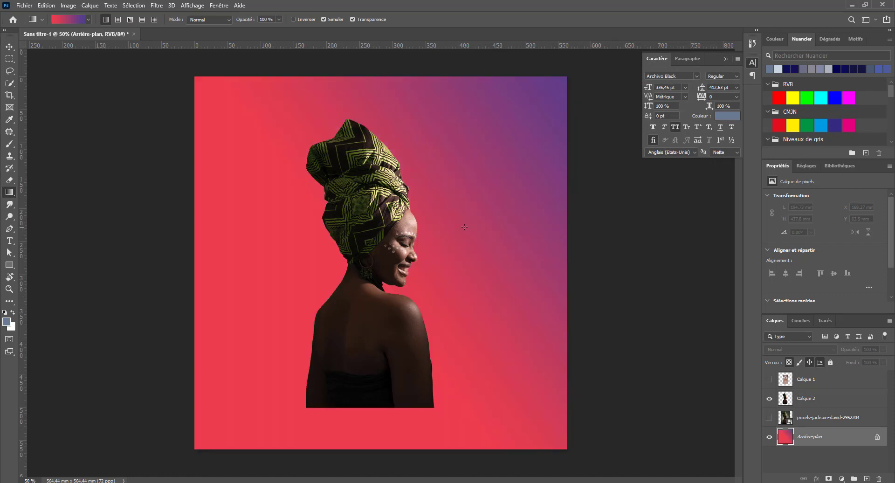
drag(359, 256, 544, 373)
drag(381, 260, 648, 424)
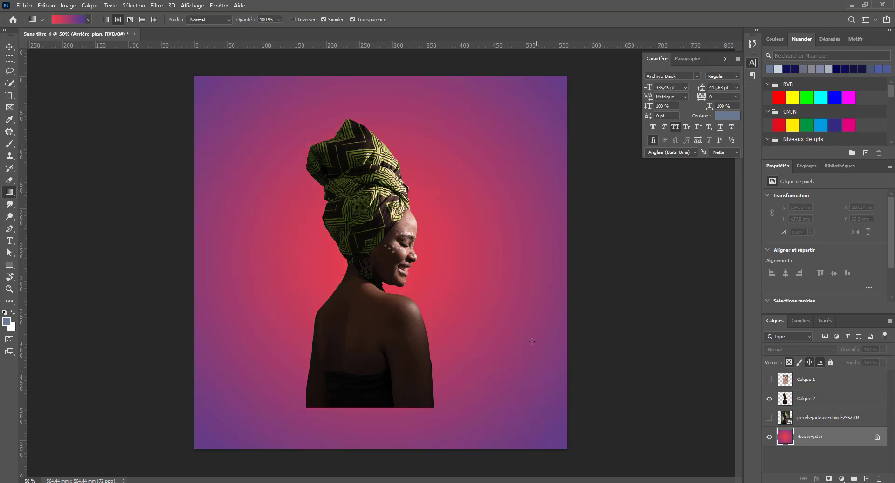
Add a layer mask to the cut-out woman's layer, Calque 2
key(v)
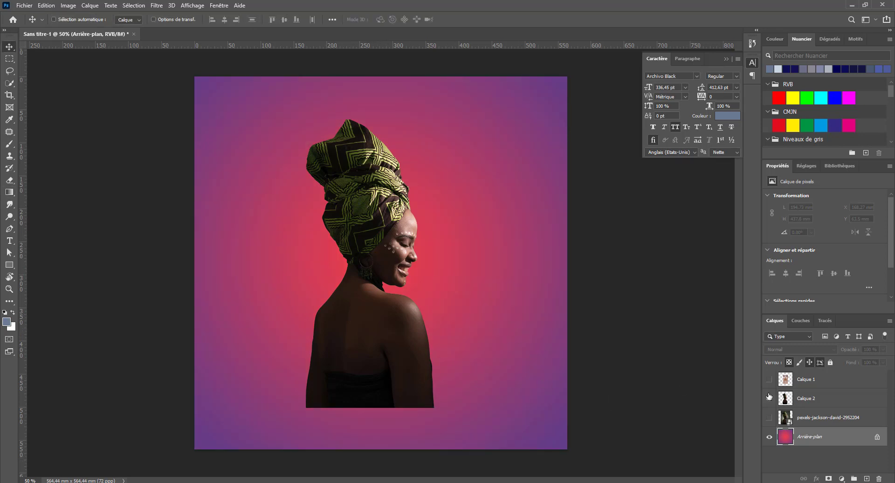
click(845, 405)
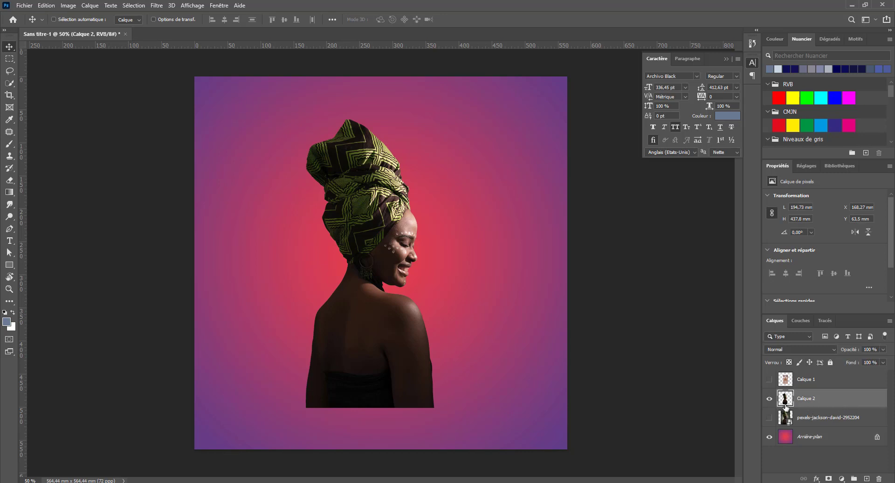
click(829, 478)
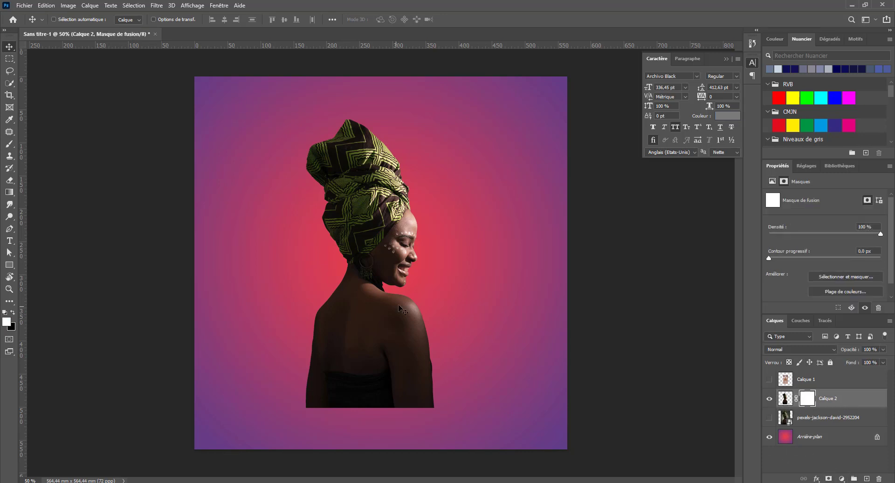
Try to fade the woman's lower body by applying the Rouge_06 gradient to her layer mask
key(g)
drag(364, 225, 385, 415)
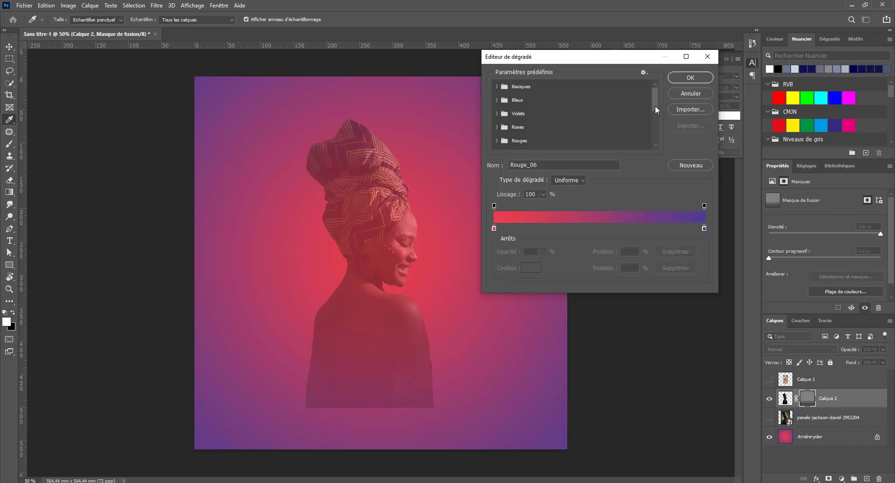
click(69, 19)
click(696, 95)
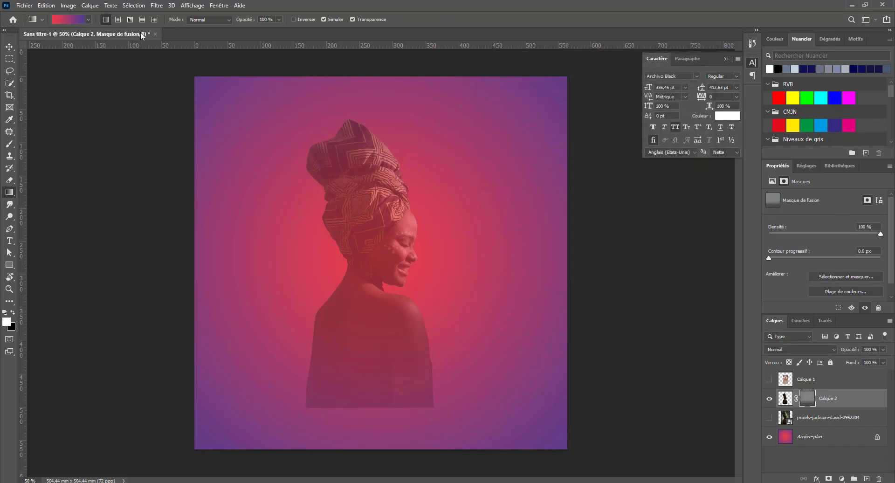
Choose the white-to-black foreground-to-background gradient from the Basiques presets for the mask
click(89, 20)
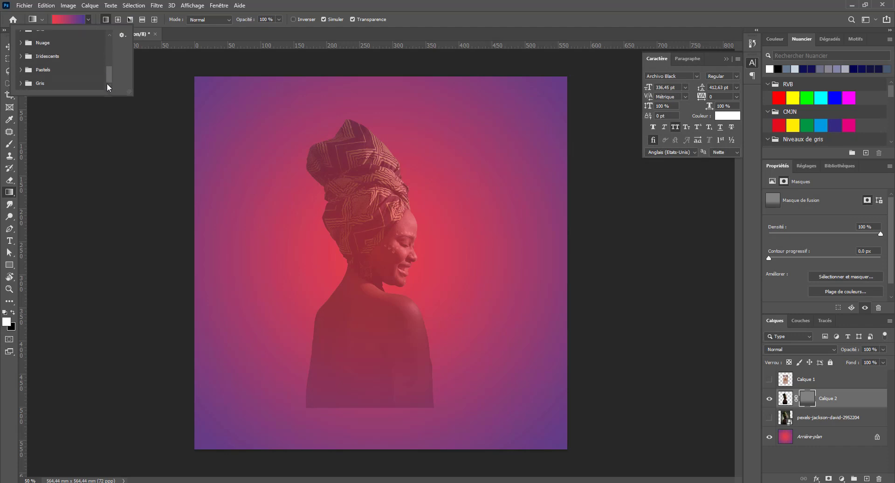
click(21, 38)
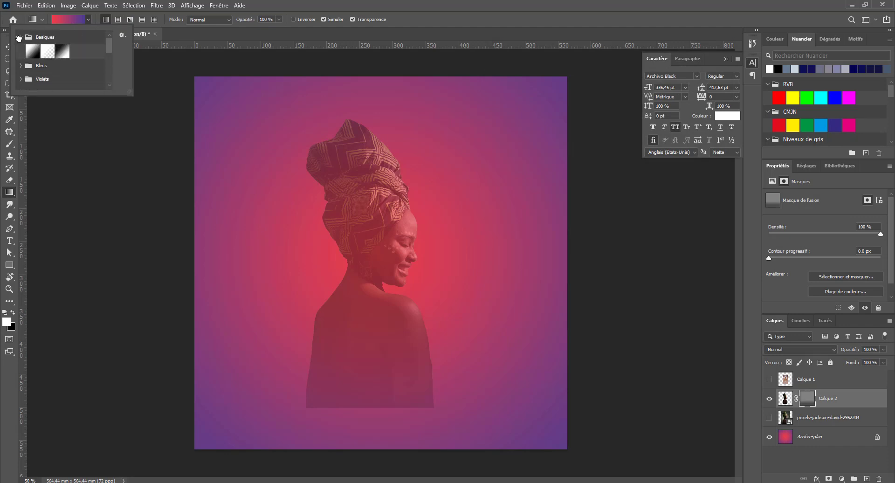
click(32, 51)
click(168, 120)
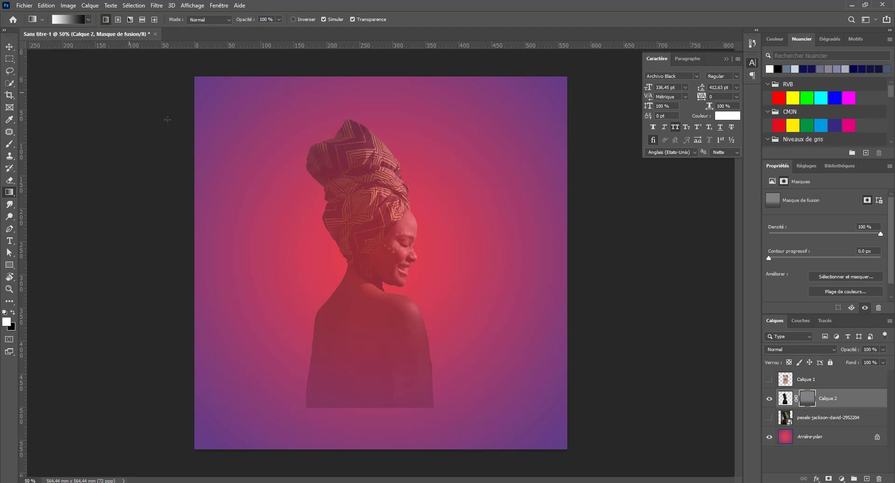
Apply a vertical linear gradient to the woman's mask from just below her shoulders to her waist, fading out her lower body
drag(363, 248, 362, 371)
drag(371, 229, 368, 401)
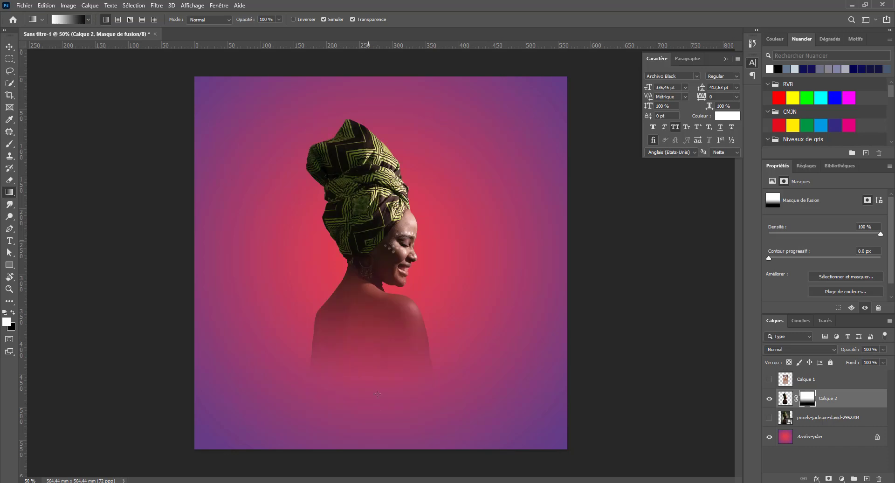
drag(370, 274, 370, 403)
drag(357, 287, 361, 402)
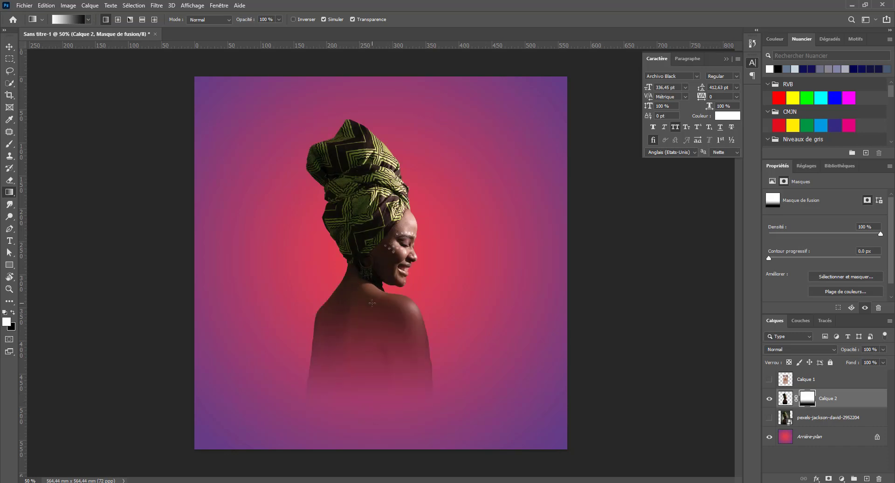
drag(360, 310, 360, 402)
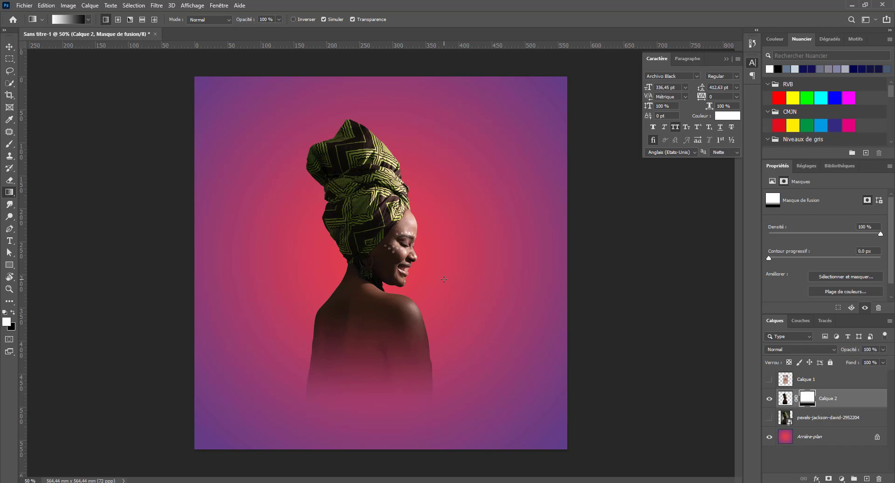
Reposition and proportionally resize the cut-out woman so she sits centred over the red glow of the background
key(v)
mouse_move(407, 268)
mouse_down()
mouse_move(394, 265)
mouse_move(399, 271)
mouse_up()
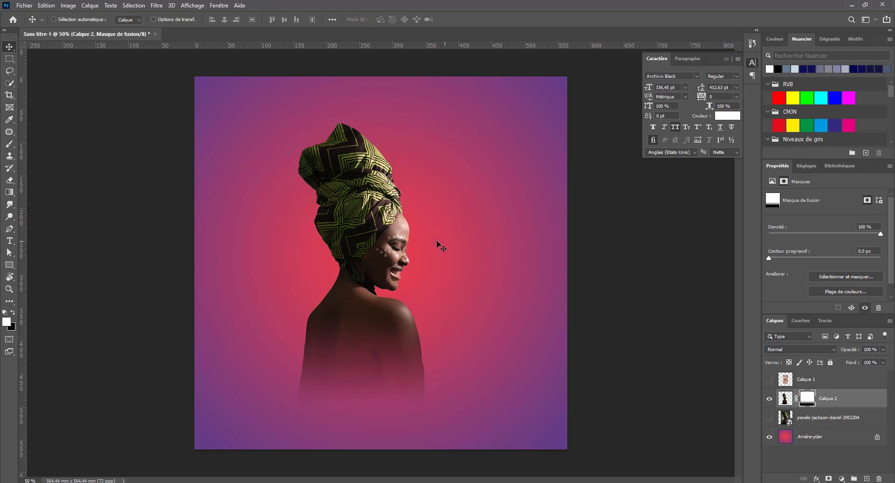
key(ctrl+t)
drag(427, 131, 437, 146)
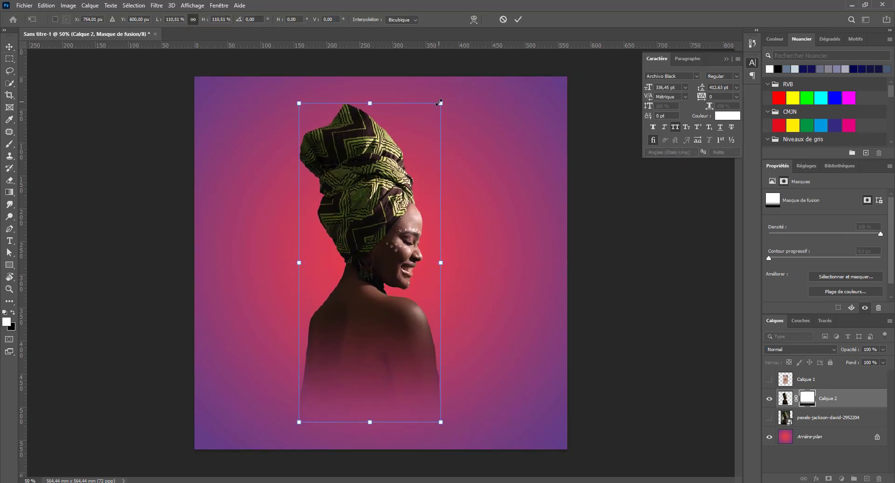
drag(441, 103, 428, 132)
drag(371, 239, 375, 230)
key(Return)
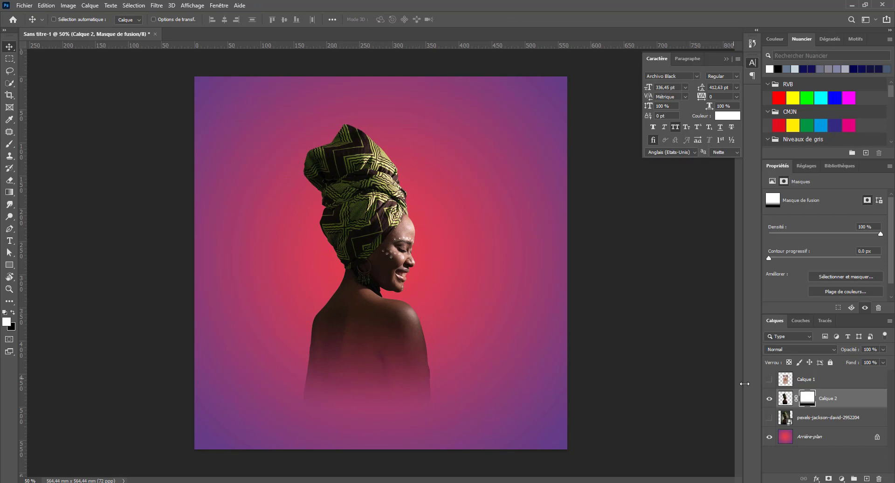
Add a Luminosité/Contraste adjustment layer above the woman with brightness -121 and contrast 50
click(842, 479)
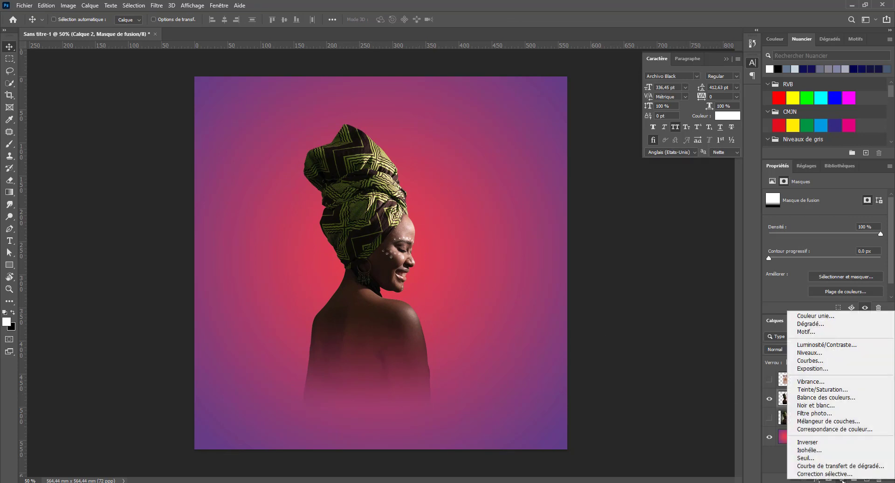
click(845, 349)
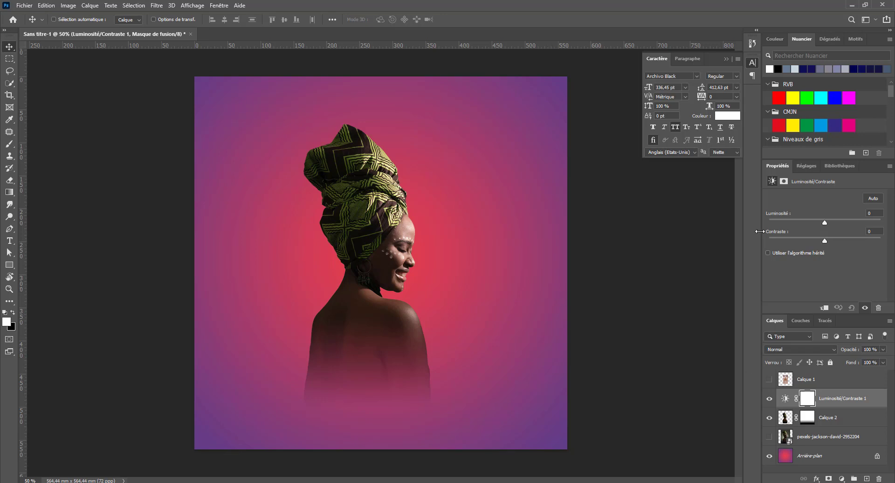
drag(824, 224, 880, 252)
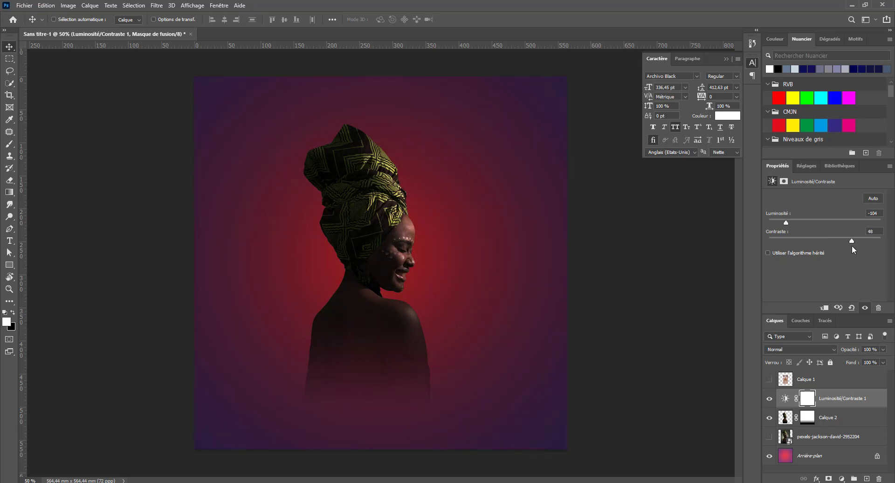
drag(786, 223, 777, 223)
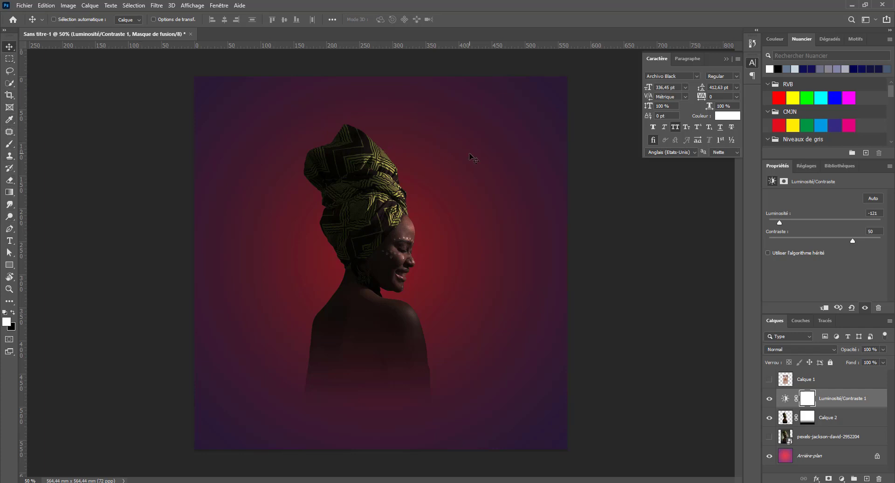
Outline a diagonal light beam widening from the poster's upper-right corner to its lower-left side with the Pen tool, and convert it to a selection
key(p)
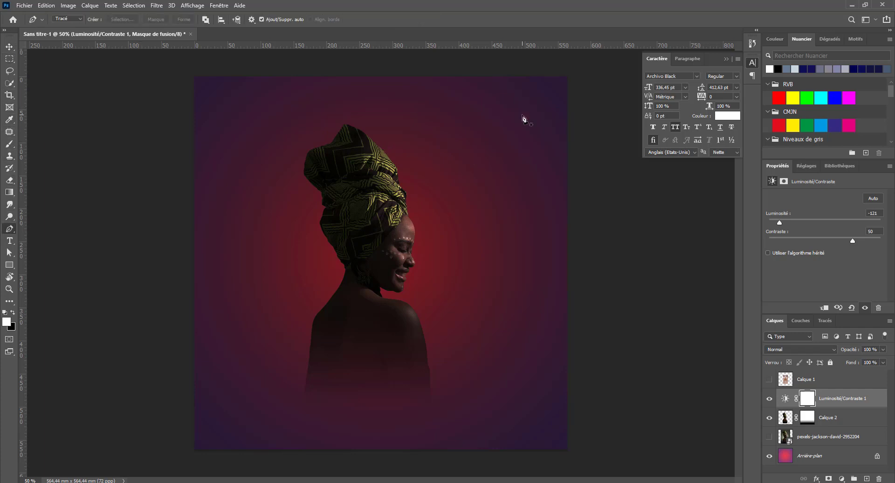
click(563, 79)
click(182, 311)
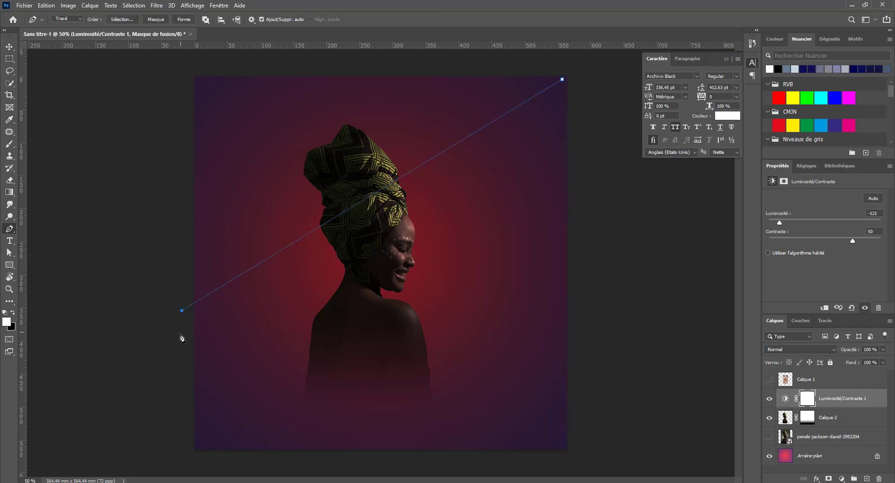
click(189, 465)
click(341, 464)
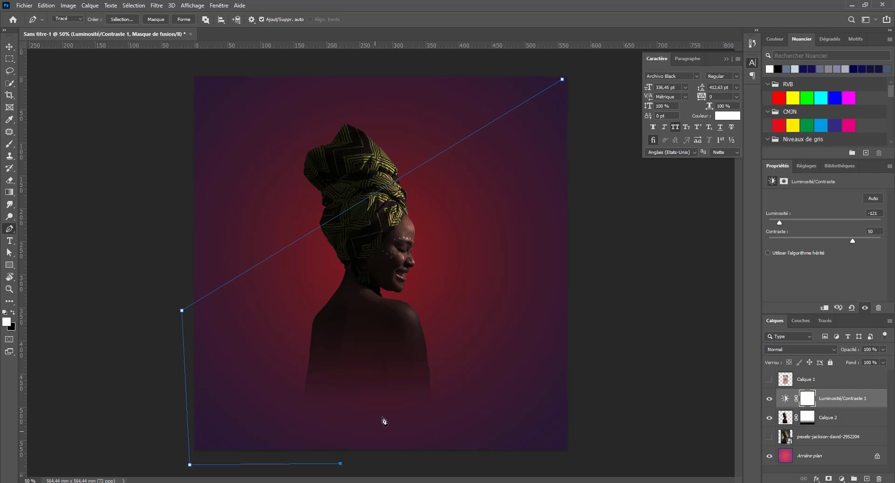
click(584, 109)
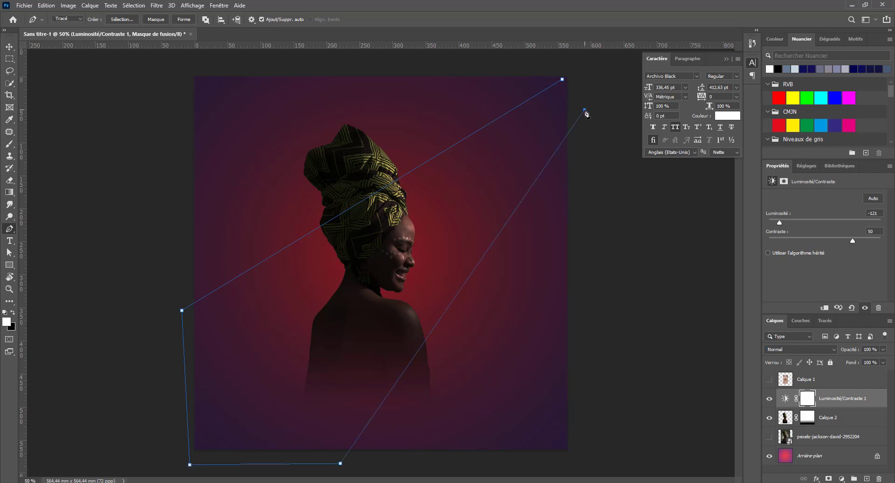
click(584, 80)
click(563, 79)
key(ctrl+Return)
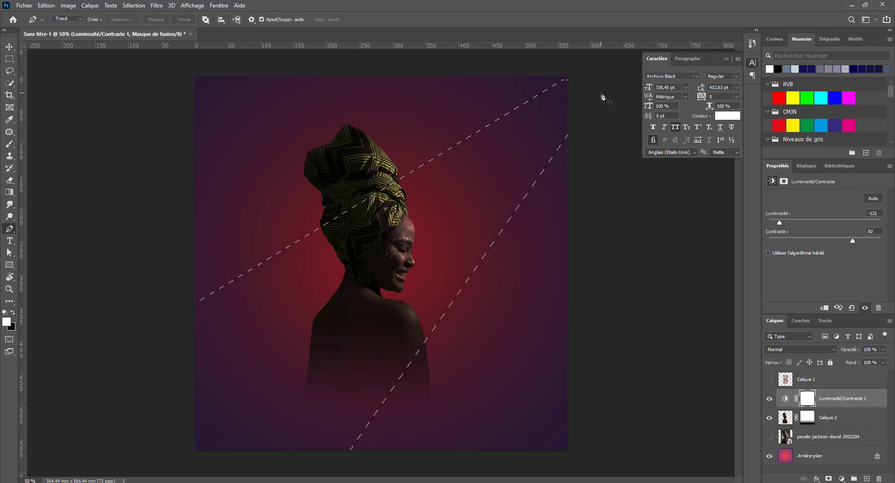
Fill the beam selection with black on the adjustment layer's mask, deselect, and feather the mask to 87 px
key(ctrl+BackSpace)
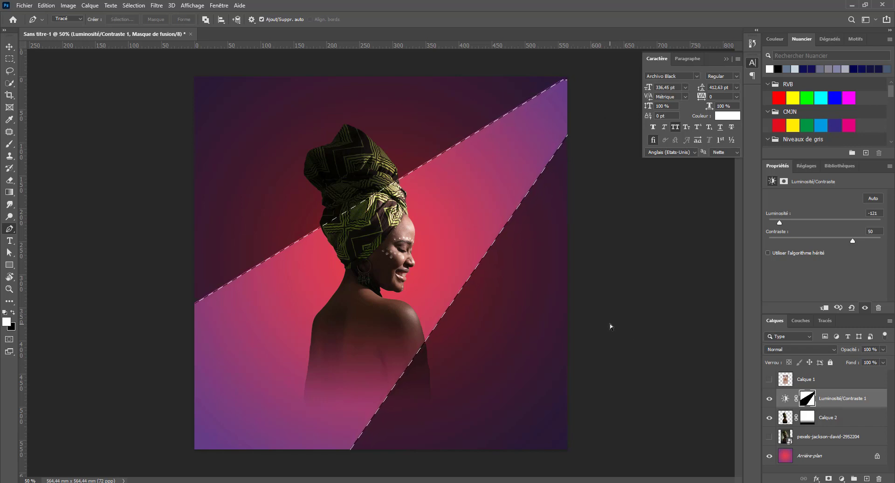
key(ctrl+d)
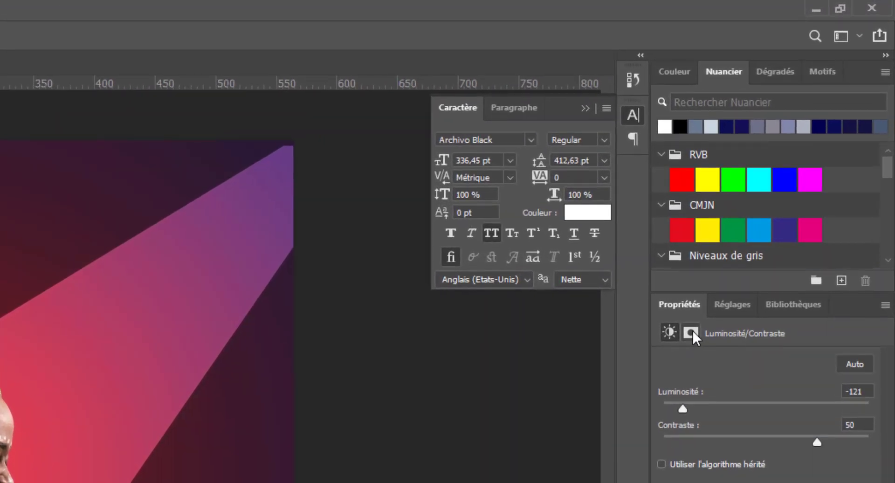
click(690, 333)
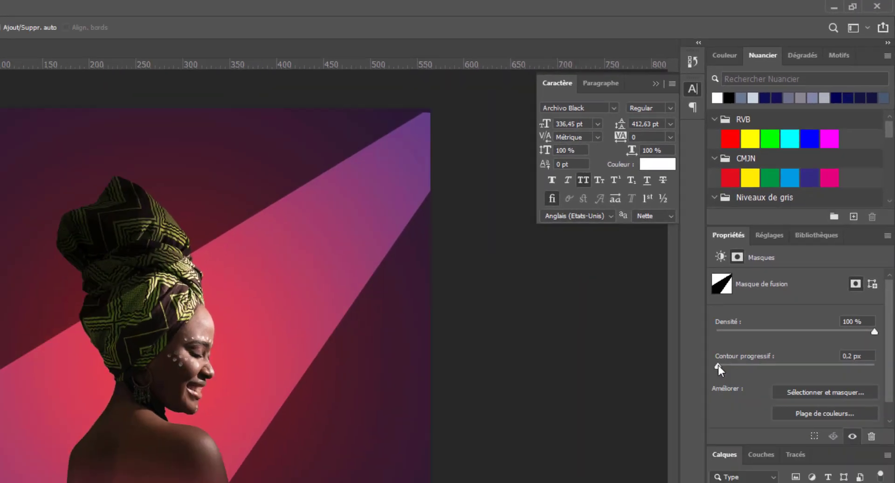
drag(663, 474, 750, 475)
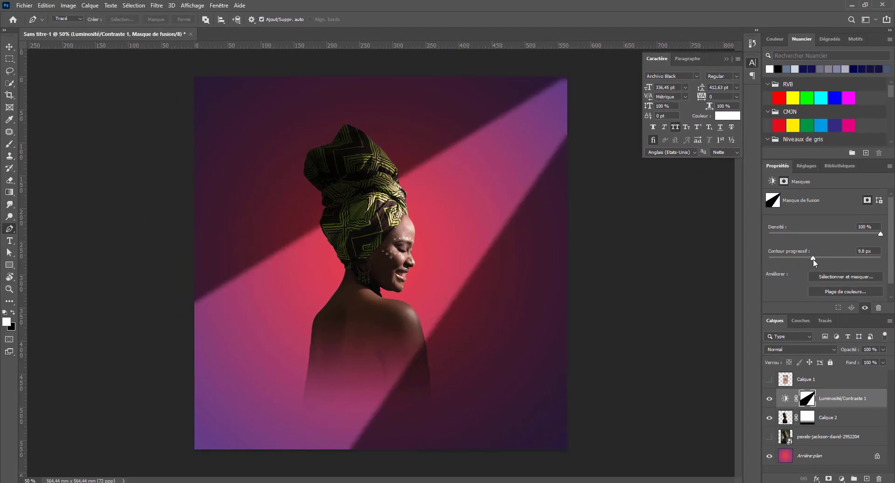
drag(842, 258, 838, 259)
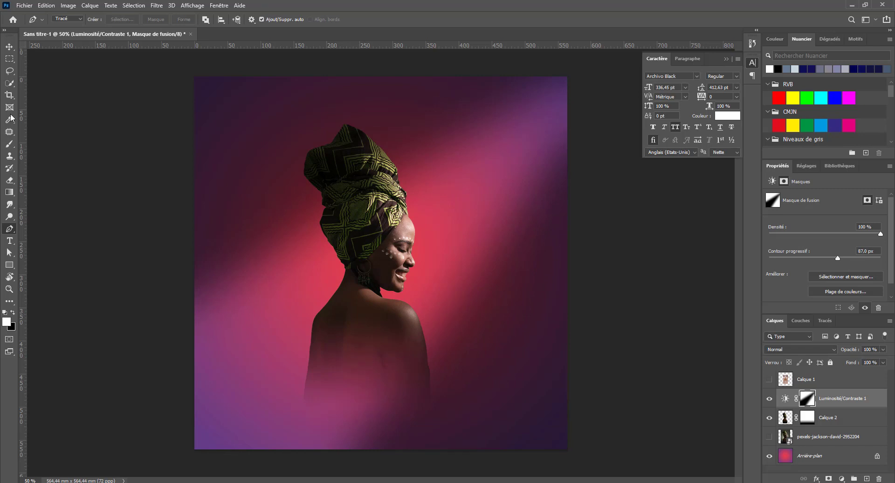
Set up a hard round pressure-size brush of 1087 px for painting on the adjustment layer's mask
key(b)
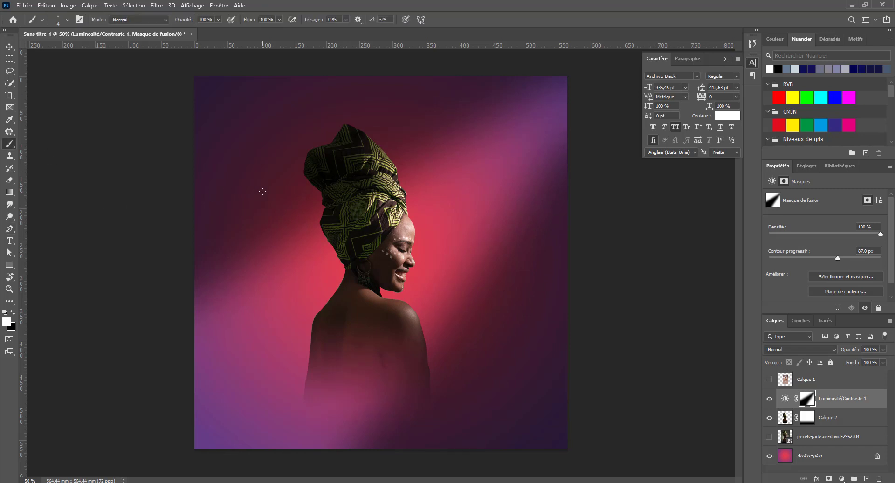
right_click(262, 192)
click(371, 213)
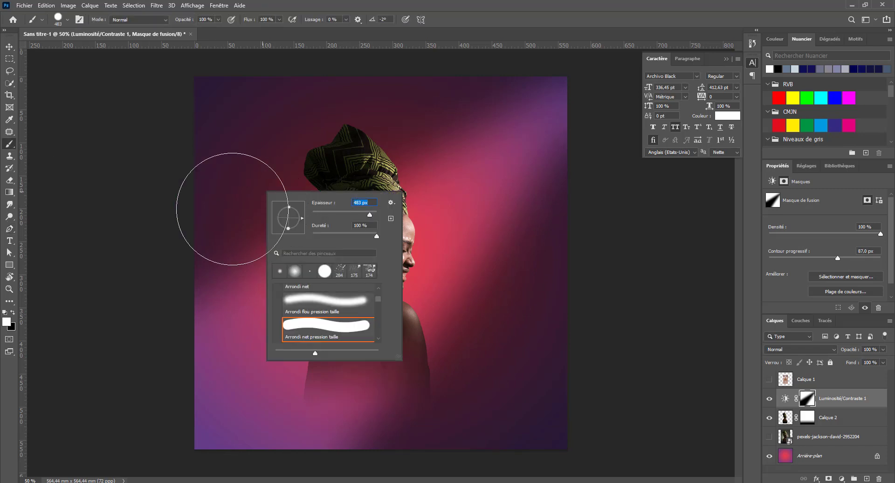
click(372, 215)
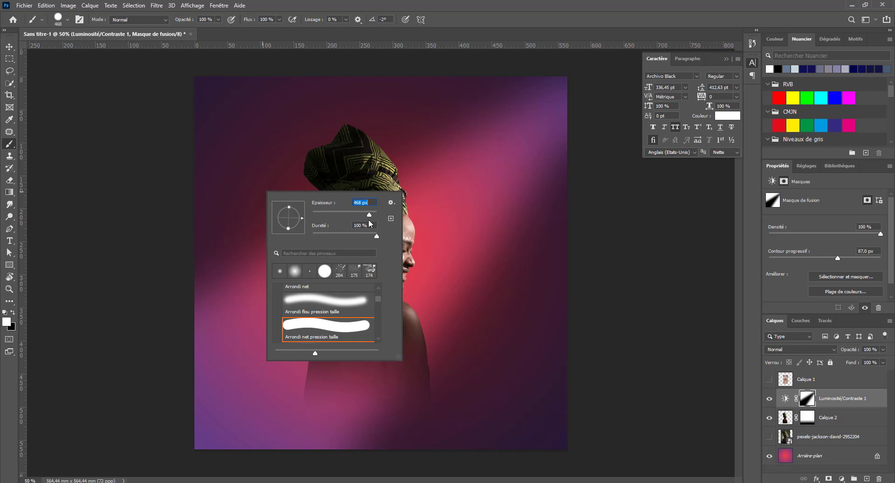
drag(369, 214, 373, 216)
click(191, 420)
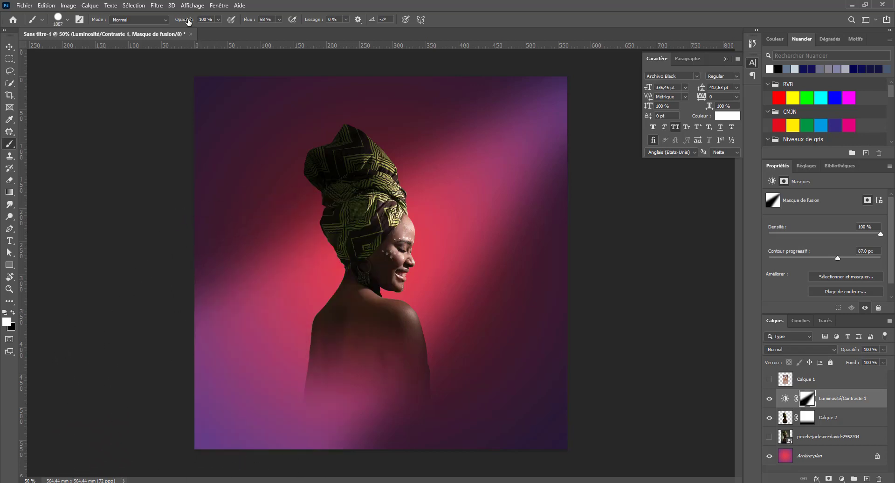
Try darkening the beam's lower-left end by painting white on the mask at 63% opacity and 68% flow
drag(189, 22, 176, 24)
drag(180, 300, 184, 430)
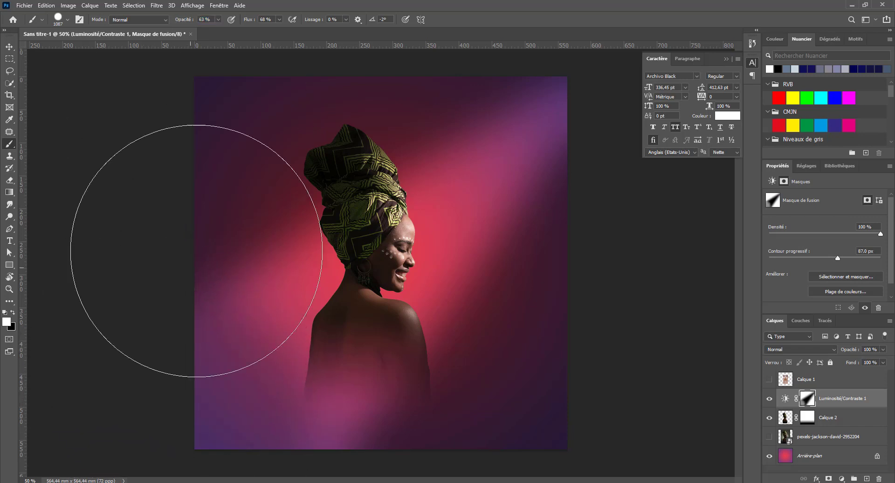
key(ctrl+z)
Softly darken the beam's lower-left end by painting white on the mask at 26% opacity and 11% flow
drag(188, 21, 171, 23)
drag(250, 21, 225, 19)
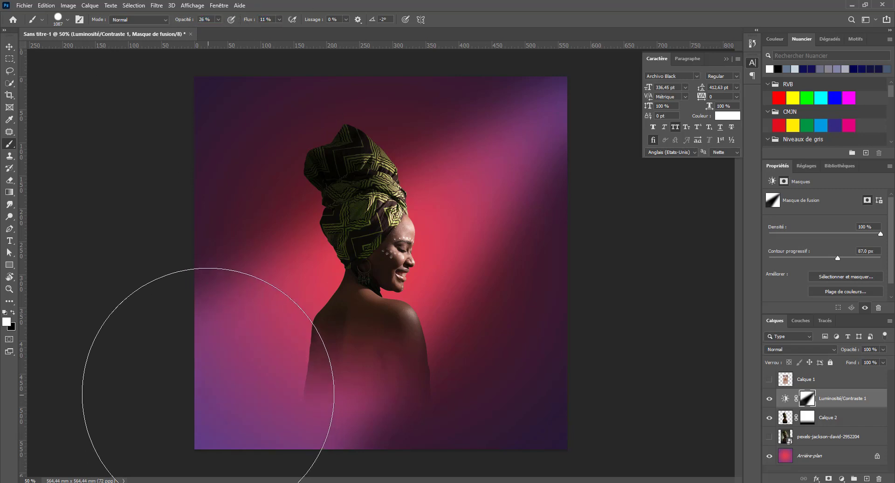
mouse_move(248, 399)
mouse_down()
mouse_move(217, 345)
mouse_move(232, 390)
mouse_move(232, 323)
mouse_move(191, 395)
mouse_move(219, 335)
mouse_move(248, 383)
mouse_move(248, 461)
mouse_move(342, 450)
mouse_move(245, 369)
mouse_move(184, 356)
mouse_move(186, 323)
mouse_move(126, 435)
mouse_up()
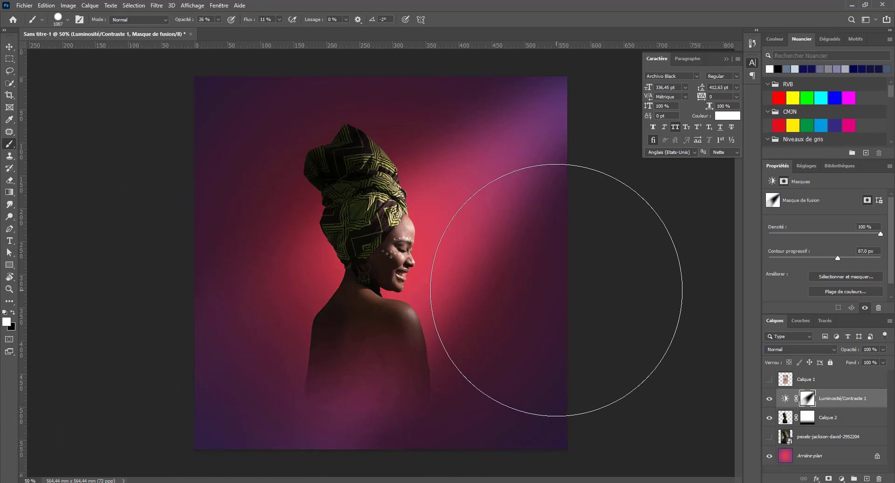
key(v)
key(ctrl+minus)
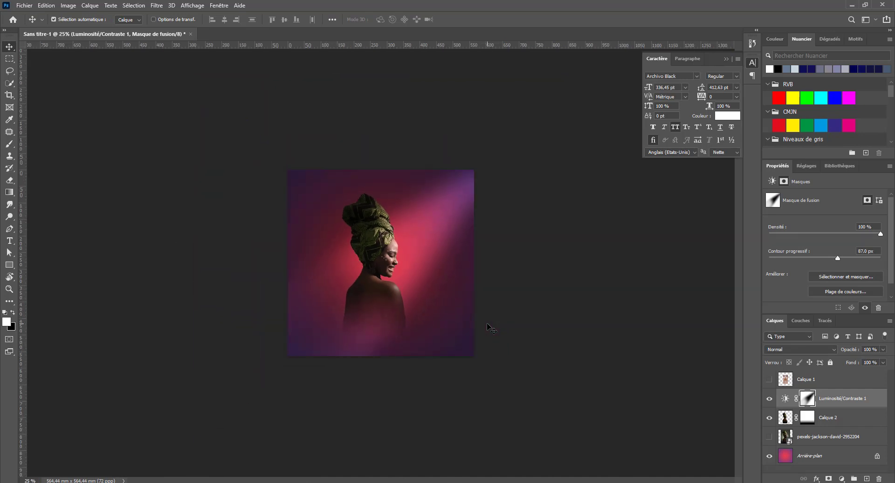
key(ctrl+minus)
key(ctrl+plus)
key(ctrl+plus)
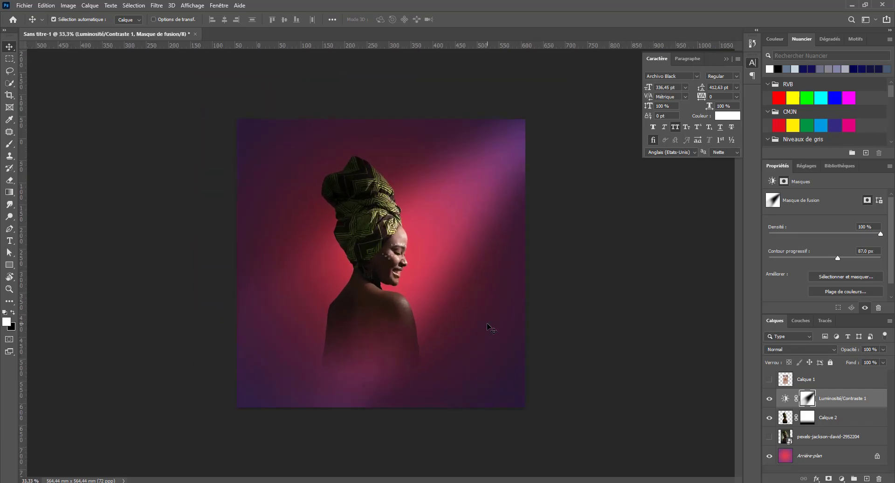
key(ctrl+plus)
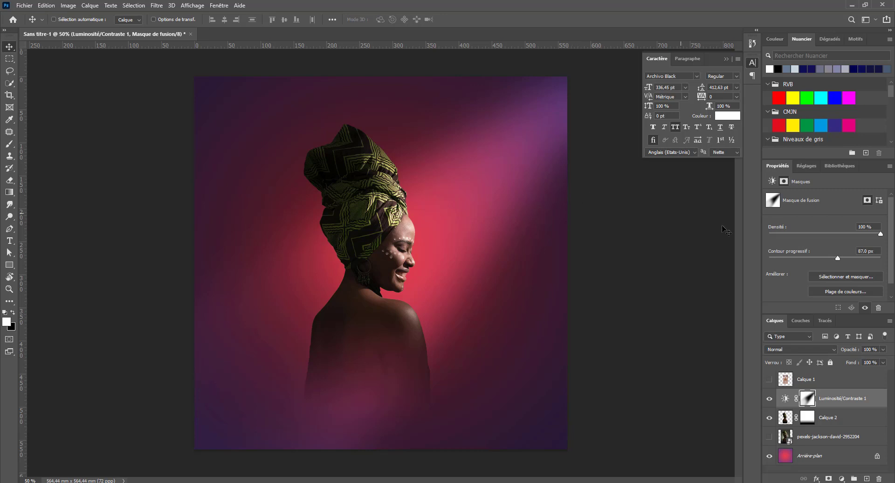
Add an empty layer directly above the hidden pexels-jackson-david photo layer, beneath the cut-out woman, for brush painting
click(840, 441)
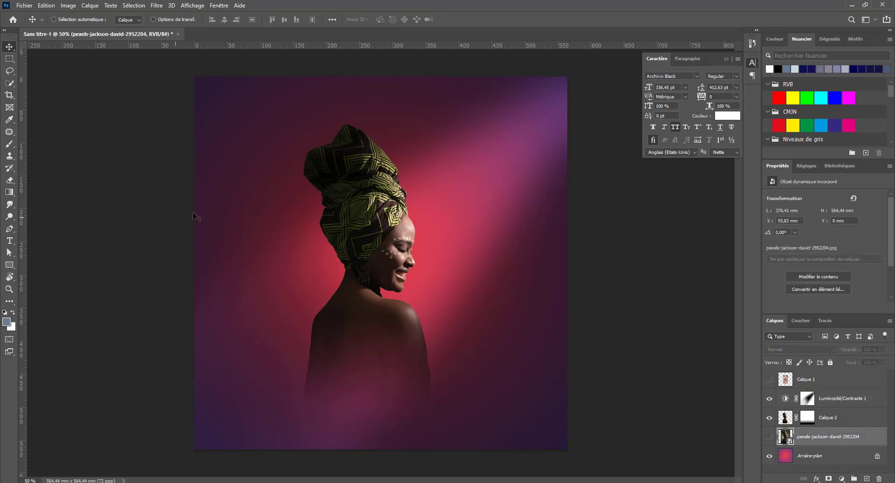
key(b)
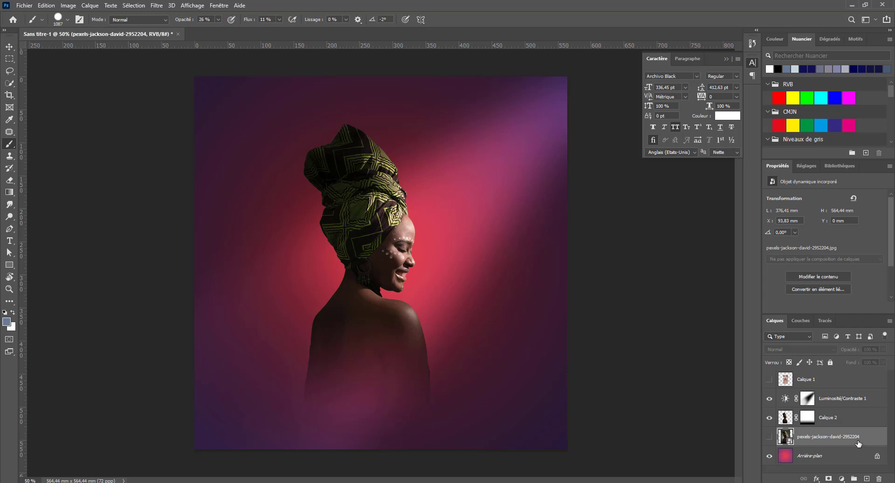
click(866, 478)
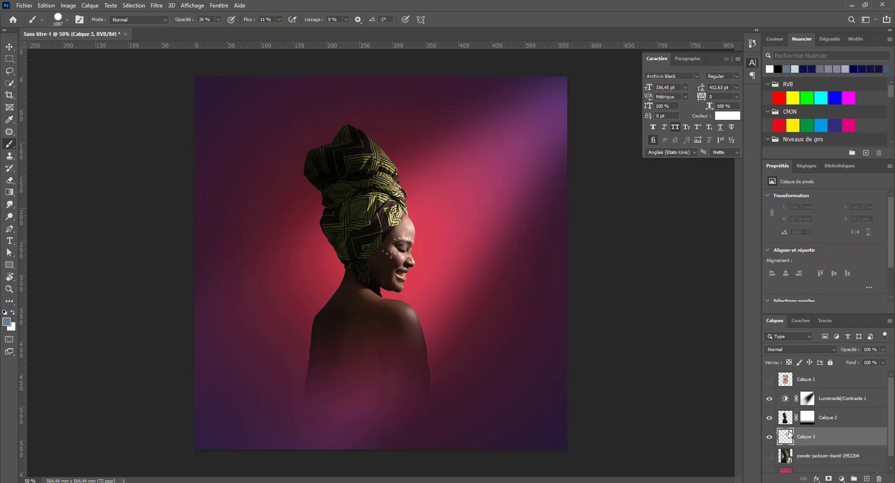
Scatter white specks across the whole background on the new layer with a 497 px Kyle stipple-effect brush
right_click(385, 239)
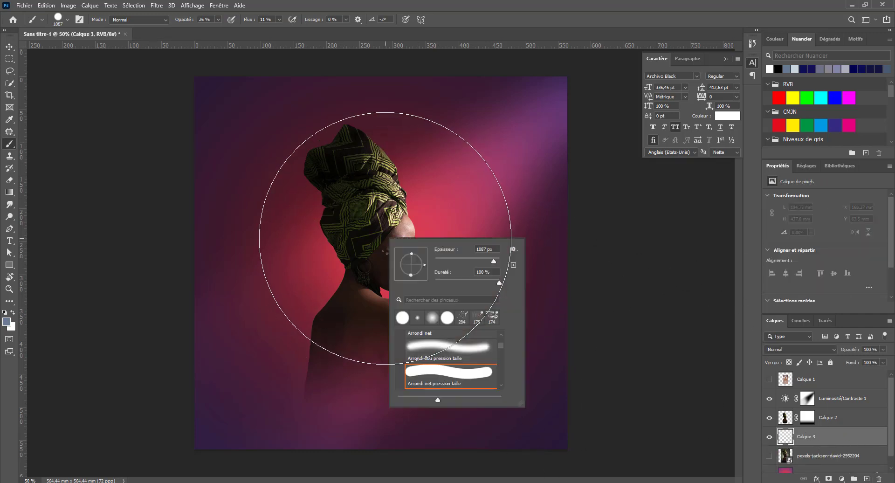
click(462, 318)
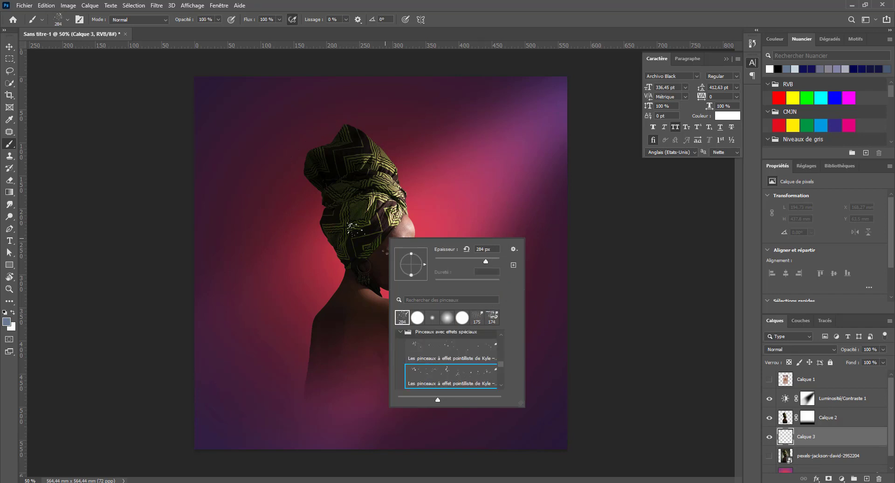
key(Escape)
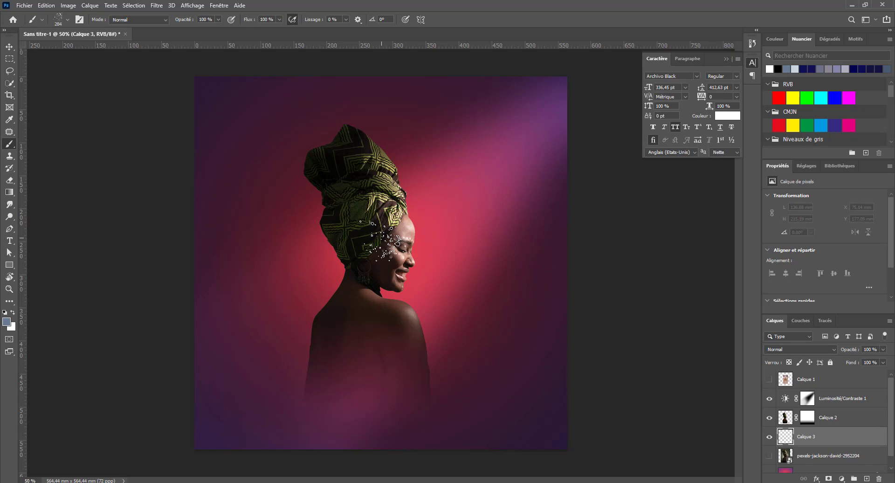
key(d)
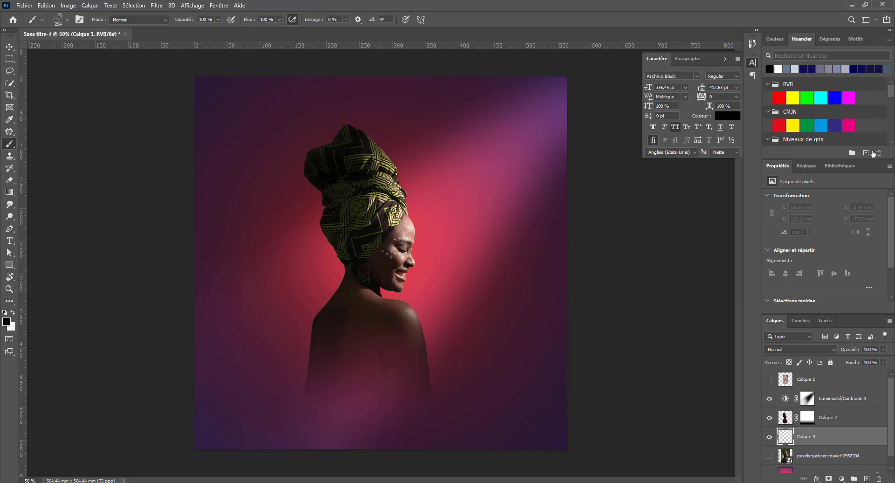
key(x)
right_click(399, 255)
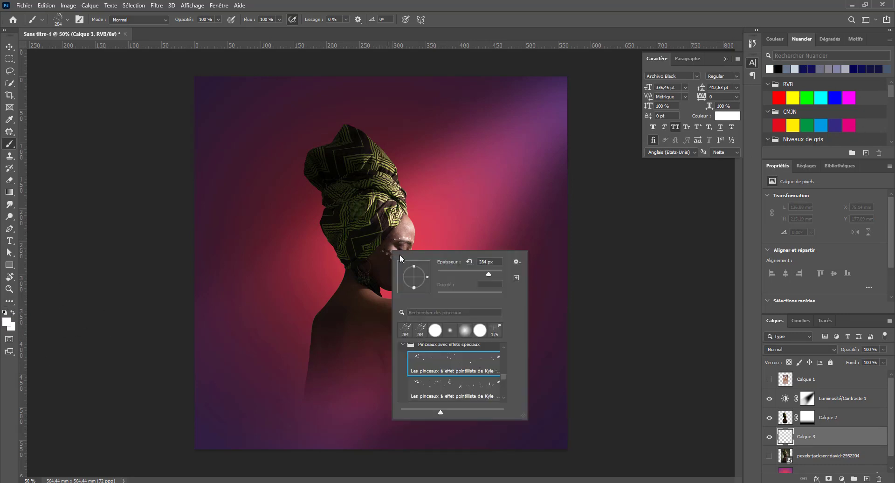
click(498, 272)
mouse_move(388, 275)
mouse_down()
mouse_move(366, 275)
mouse_move(396, 264)
mouse_move(350, 327)
mouse_move(355, 308)
mouse_move(520, 313)
mouse_move(442, 164)
mouse_move(308, 158)
mouse_move(243, 212)
mouse_move(240, 275)
mouse_move(261, 355)
mouse_move(247, 373)
mouse_move(207, 357)
mouse_move(292, 140)
mouse_move(445, 214)
mouse_move(489, 260)
mouse_move(465, 322)
mouse_up()
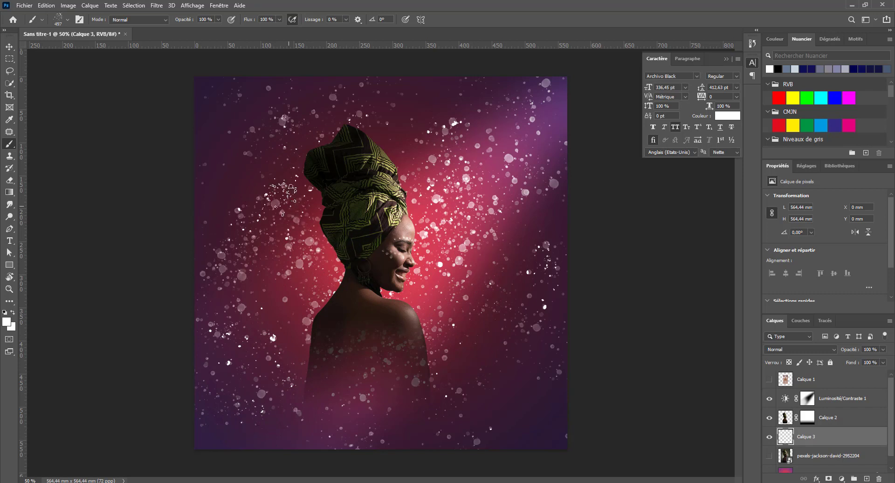
mouse_move(248, 159)
mouse_down()
mouse_move(262, 222)
mouse_move(229, 237)
mouse_move(212, 192)
mouse_move(259, 224)
mouse_move(273, 266)
mouse_move(326, 268)
mouse_up()
Blend the speck layer in Incrustation mode at 50% opacity
click(835, 353)
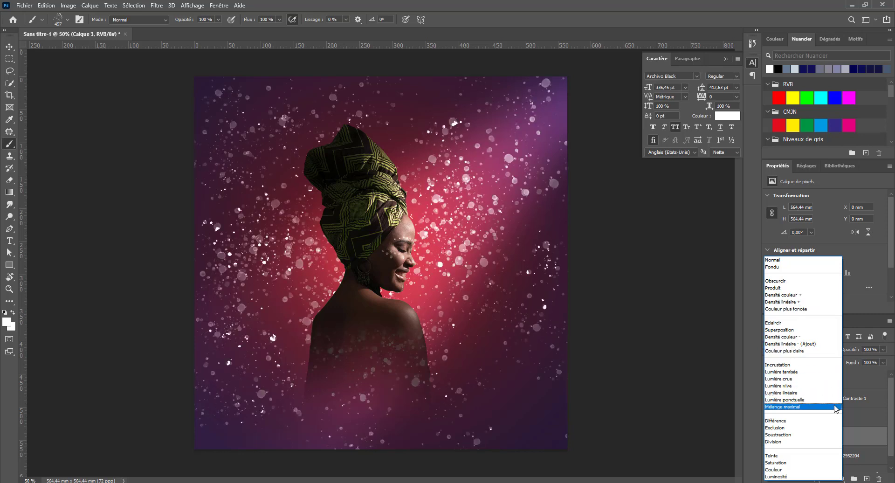
click(828, 368)
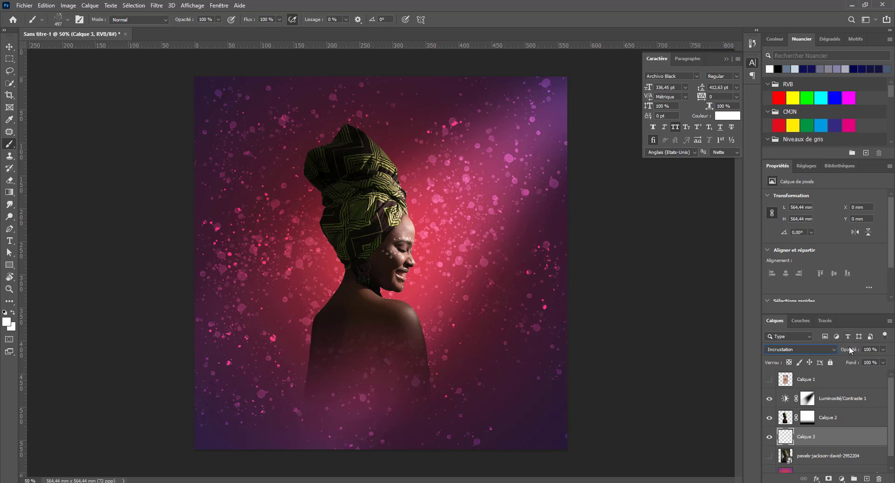
drag(855, 352, 829, 355)
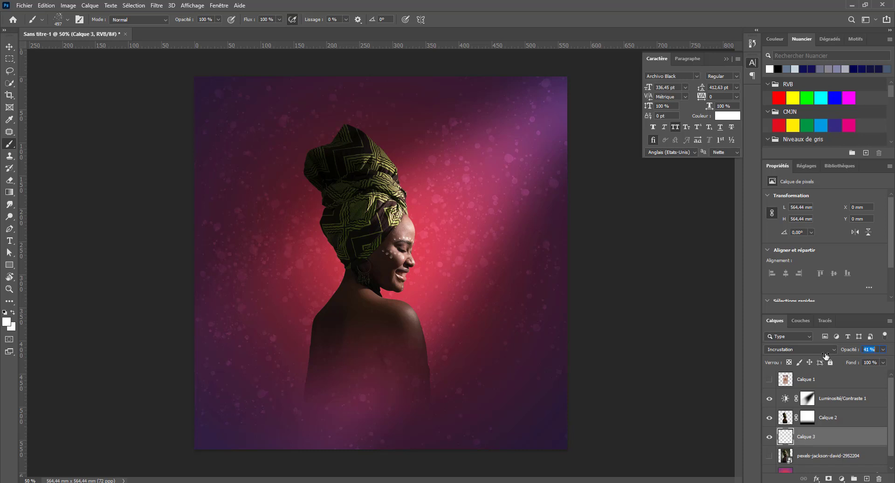
Soften the speck layer with a Gaussian blur (Flou gaussien) of 11.1 pixels radius
click(157, 6)
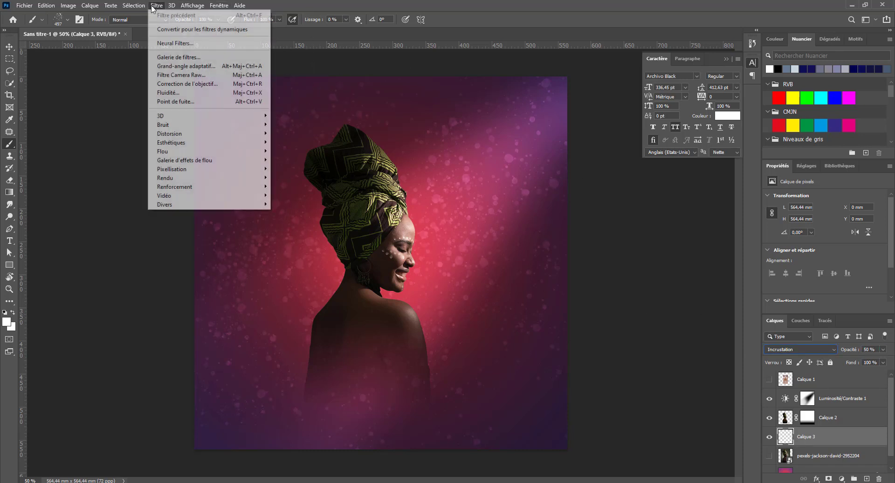
mouse_move(170, 151)
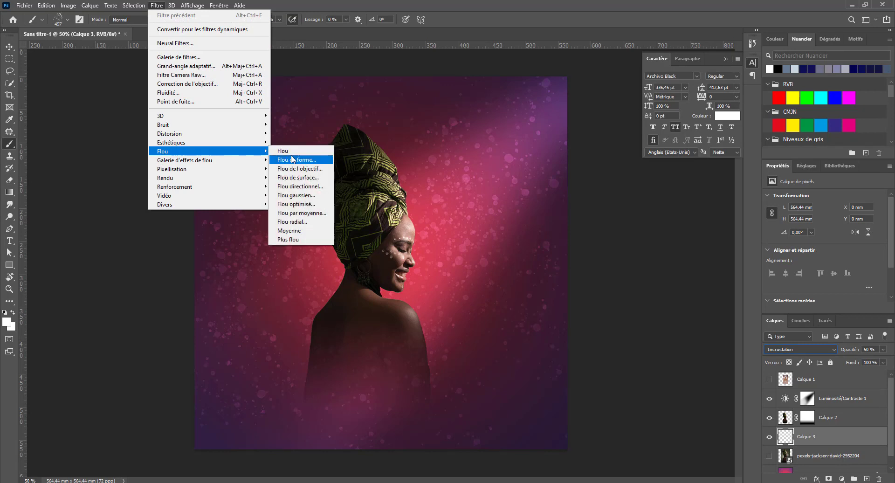
click(296, 195)
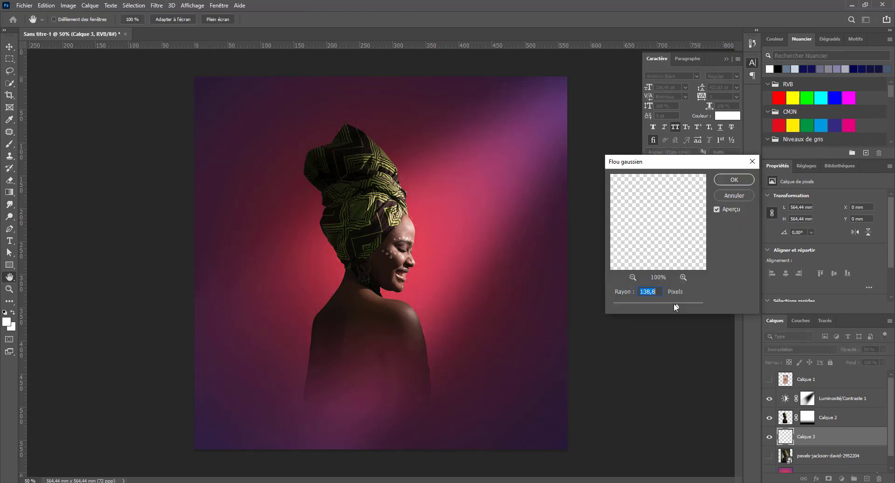
drag(675, 306, 651, 310)
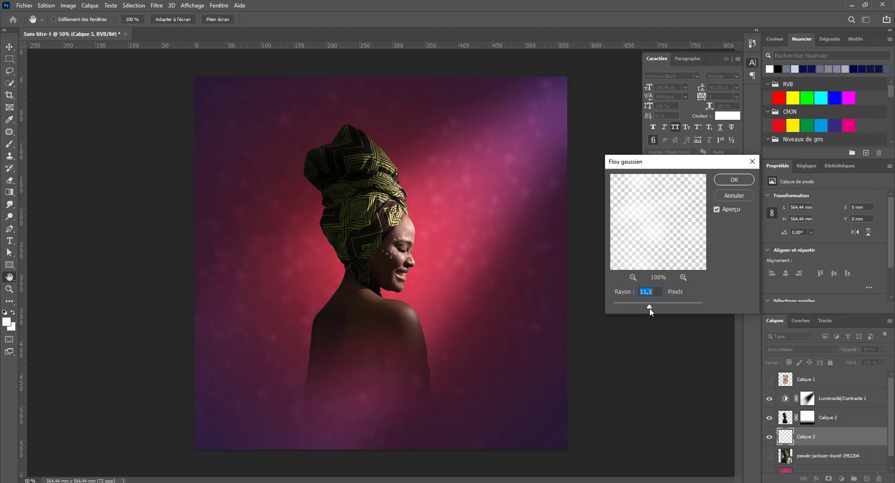
click(734, 180)
key(b)
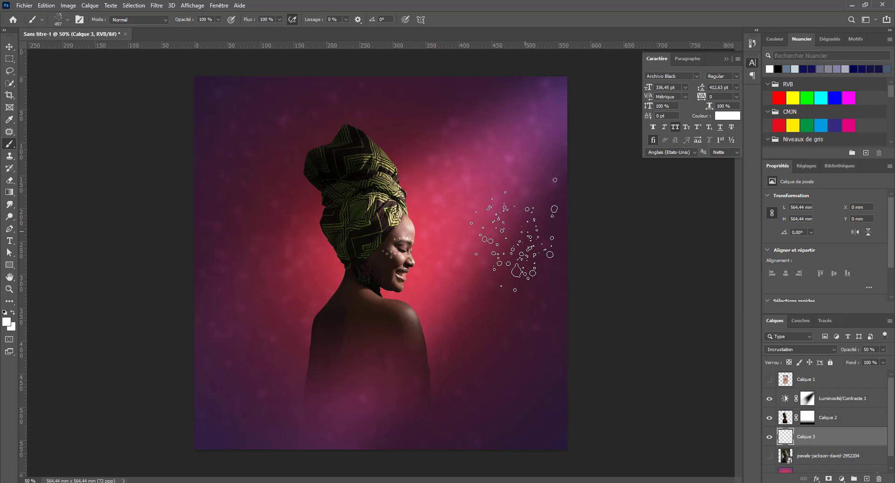
Duplicate the blurred speck layer and enlarge the copy to about 841 mm, repositioning it so it still covers the poster
key(ctrl+minus)
key(v)
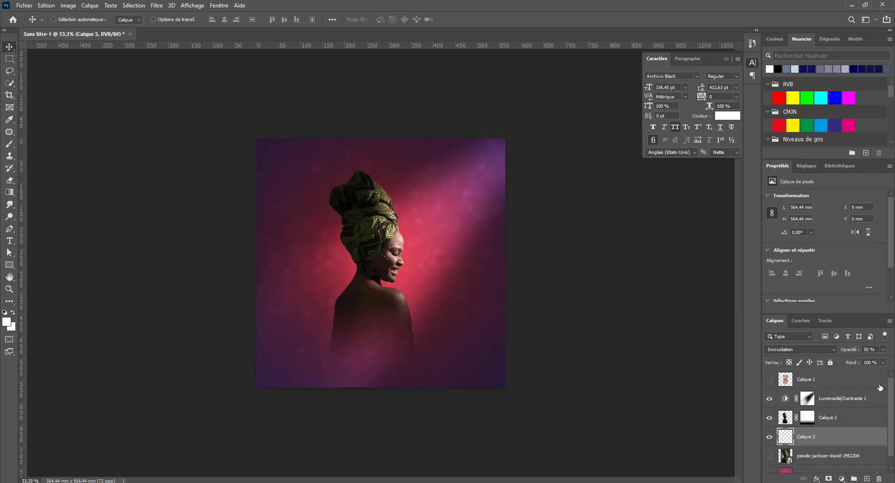
key(ctrl+j)
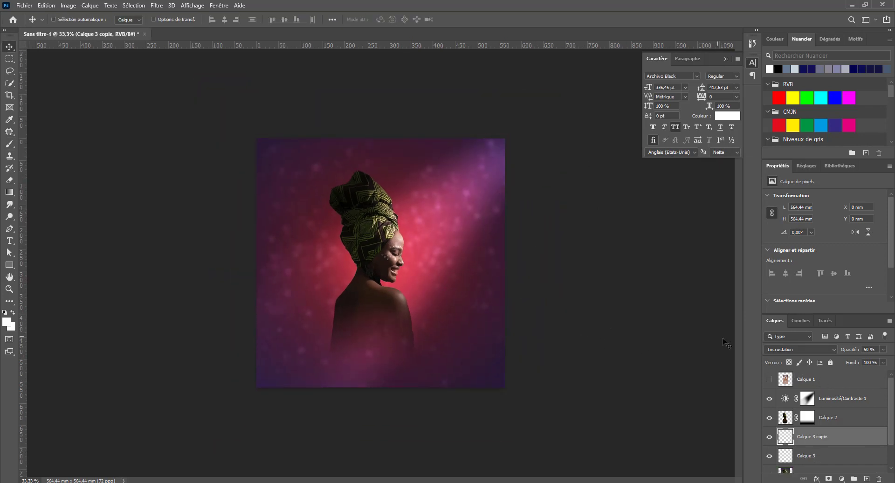
key(ctrl+t)
drag(506, 138, 589, 54)
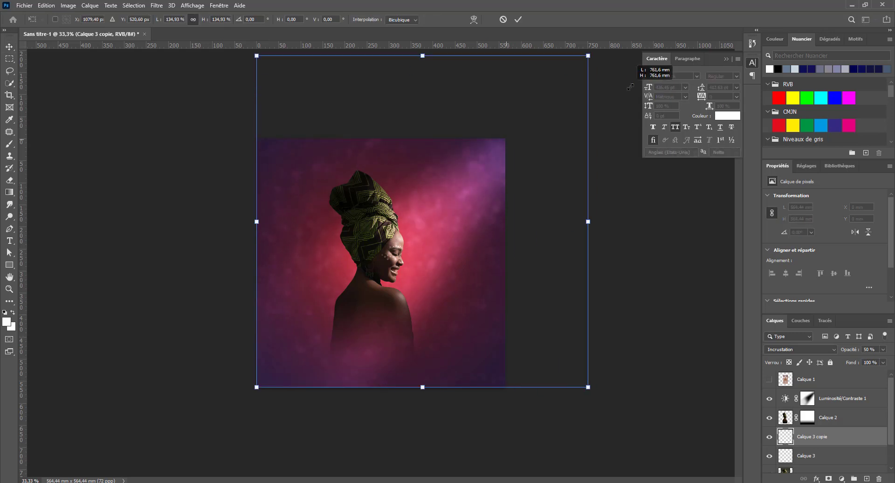
drag(482, 194, 453, 225)
drag(495, 117, 510, 85)
key(Return)
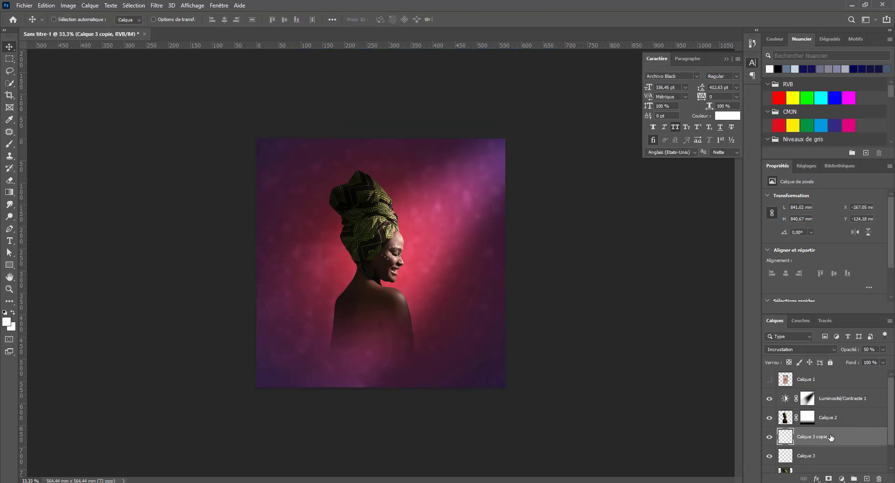
Stack the enlarged speck copy above the Luminosité/Contraste 1 layer and briefly show the reference flyer for comparison
drag(831, 438, 828, 387)
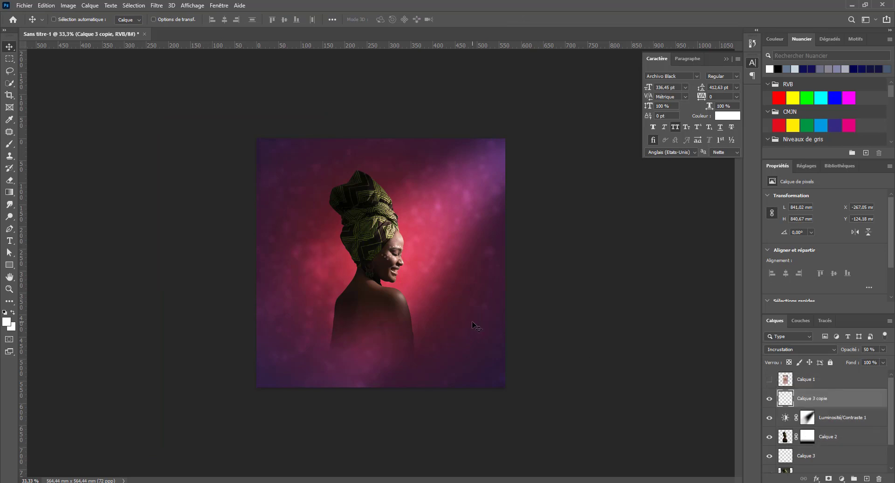
key(ctrl+plus)
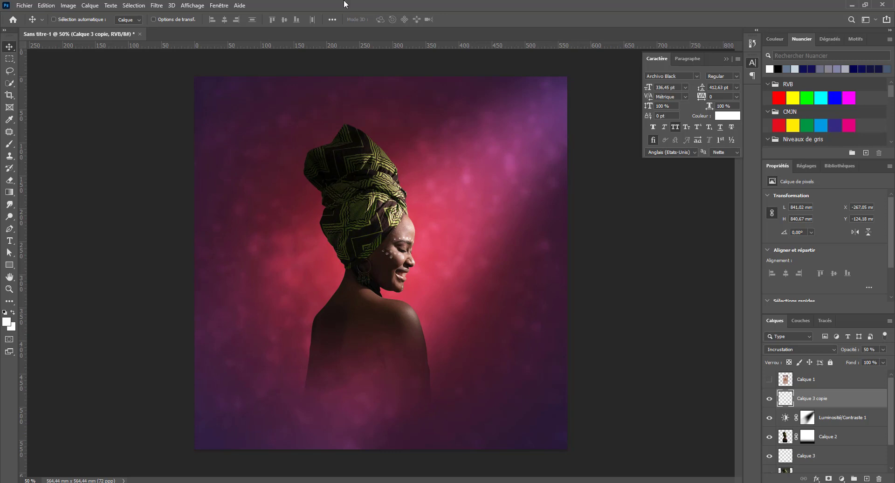
click(770, 380)
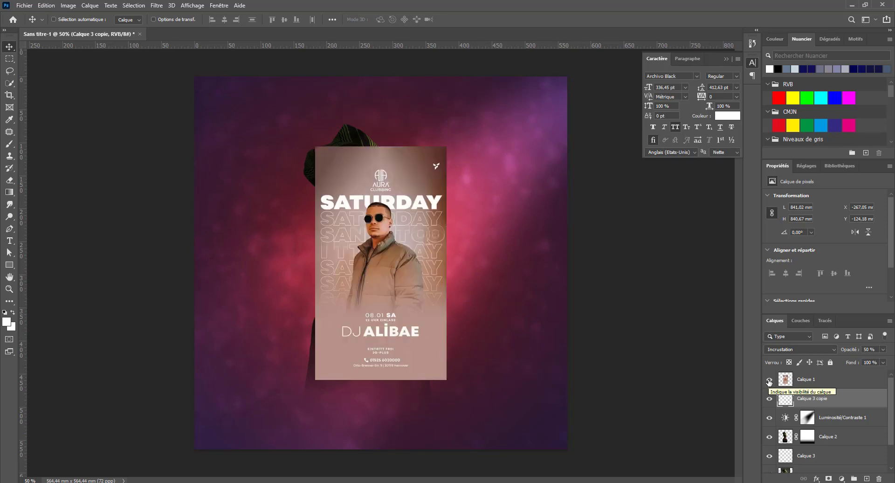
click(770, 379)
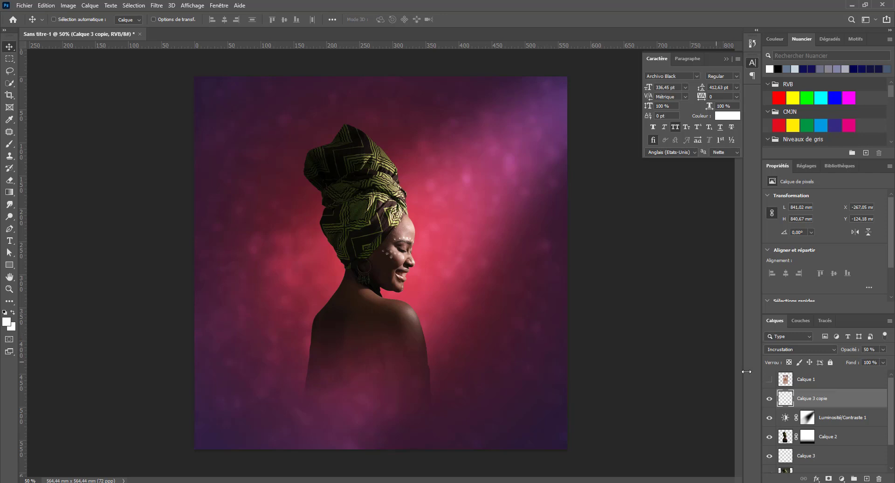
Add the white Archivo Black title "WOMAN" at 336.45 pt directly above Calque 3 and place it across the poster behind the woman's headwrap
click(829, 456)
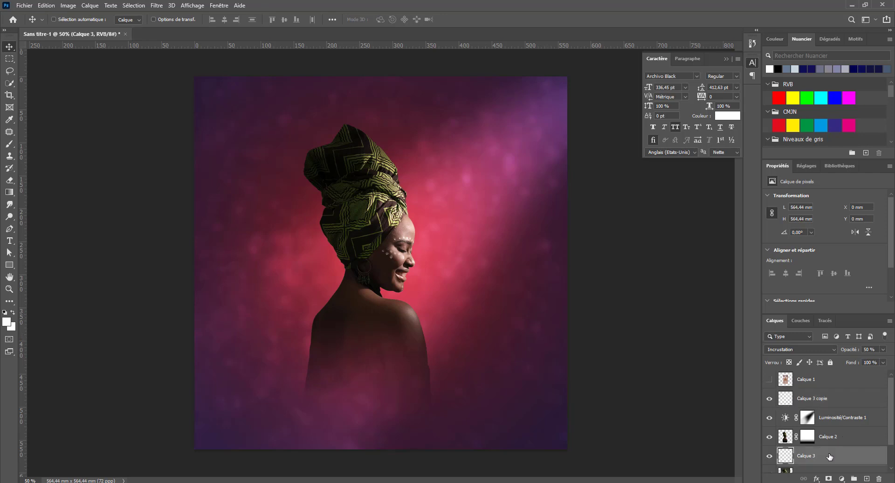
key(t)
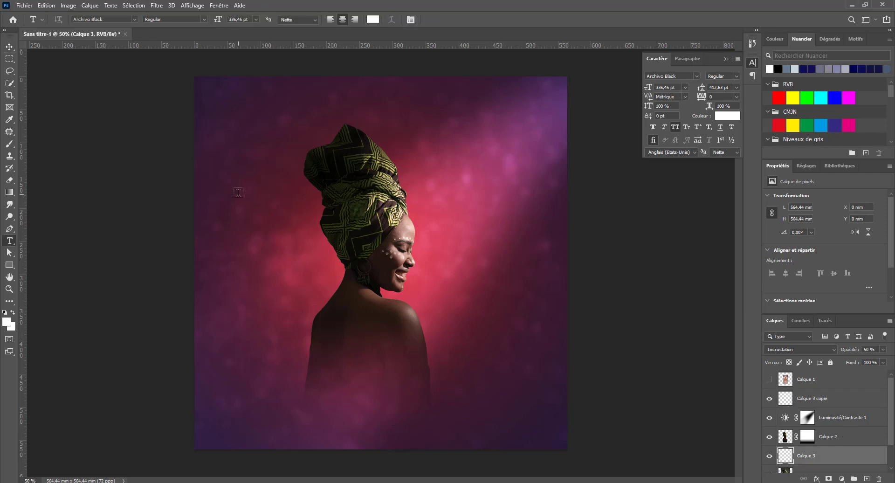
click(238, 192)
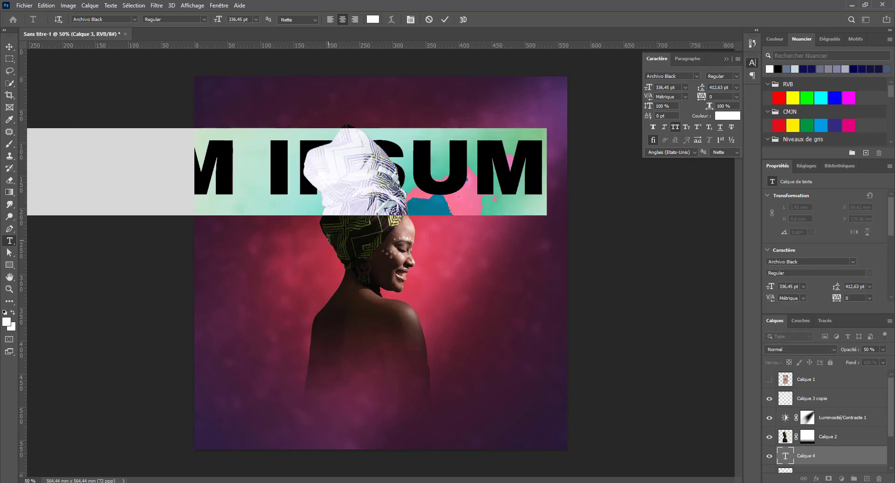
text(A)
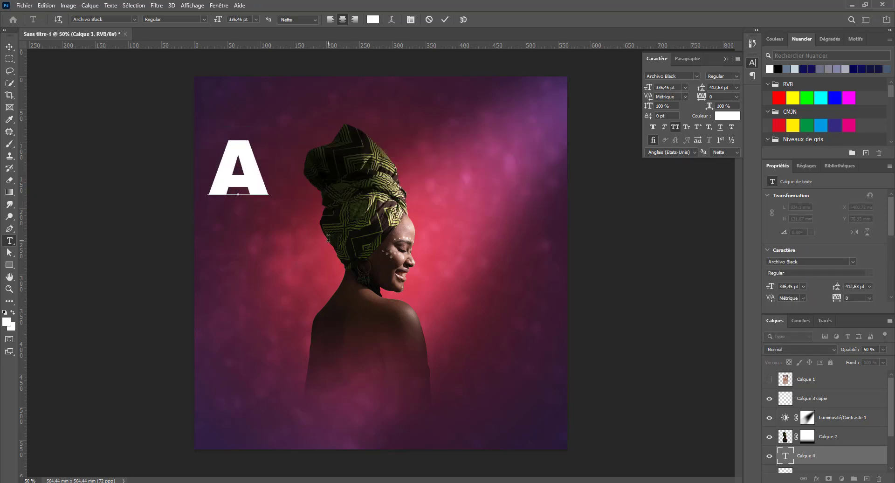
key(BackSpace)
text(WOMAN)
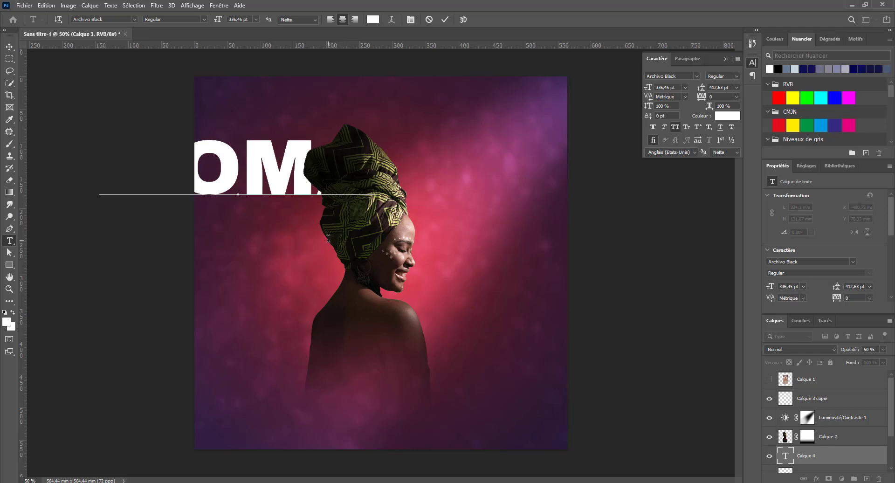
key(ctrl+Return)
key(v)
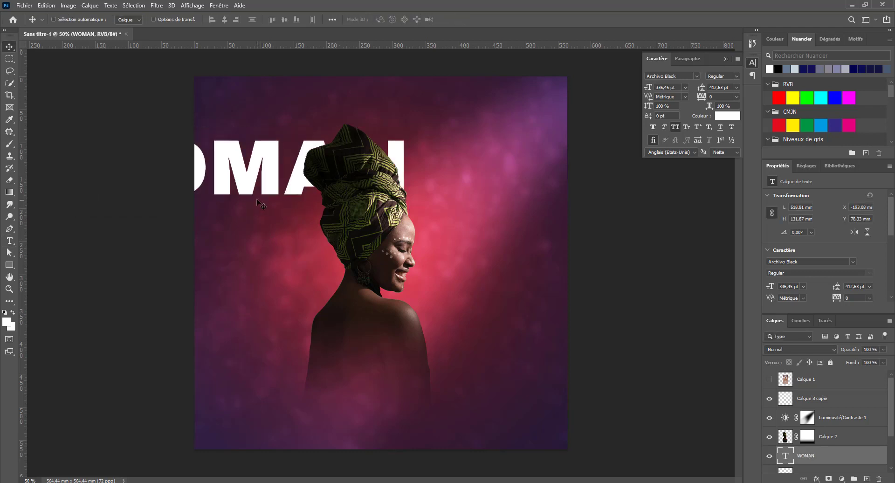
drag(259, 203, 404, 216)
Replace the title's wording with "FEMME"
key(t)
double_click(429, 204)
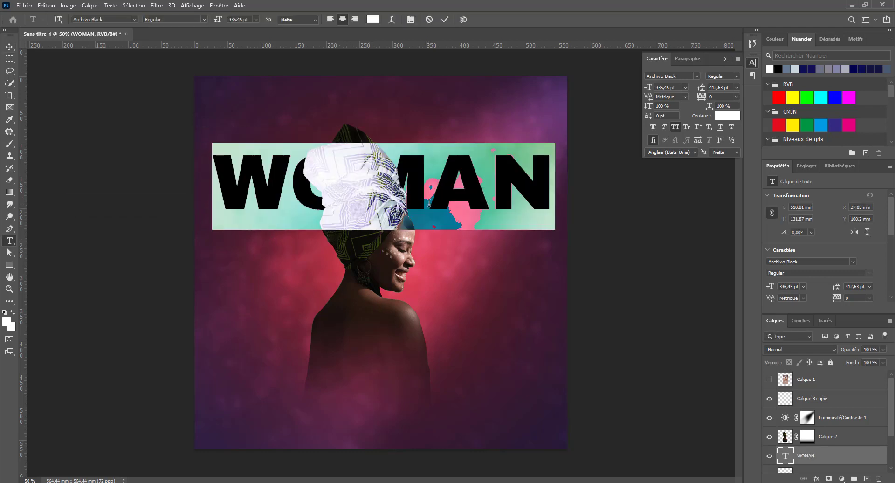
key(BackSpace)
text(FEMME)
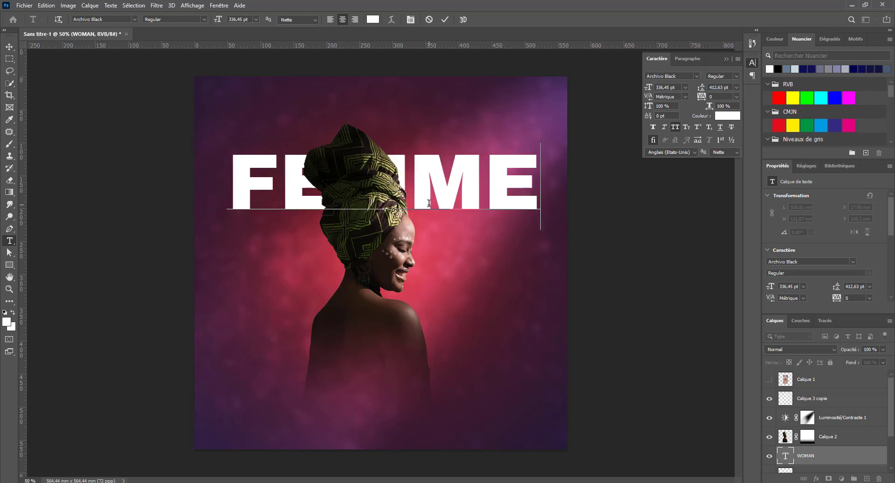
key(ctrl+Return)
Enlarge the FEMME title to about 373.7 pt, spanning nearly the poster's width, and move it up near the top edge
key(ctrl+t)
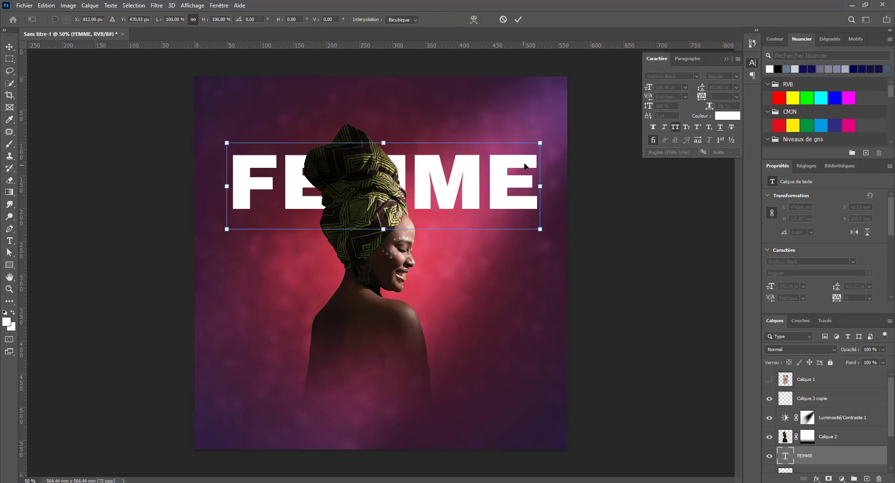
mouse_move(540, 142)
mouse_down()
mouse_move(566, 133)
mouse_move(551, 139)
mouse_up()
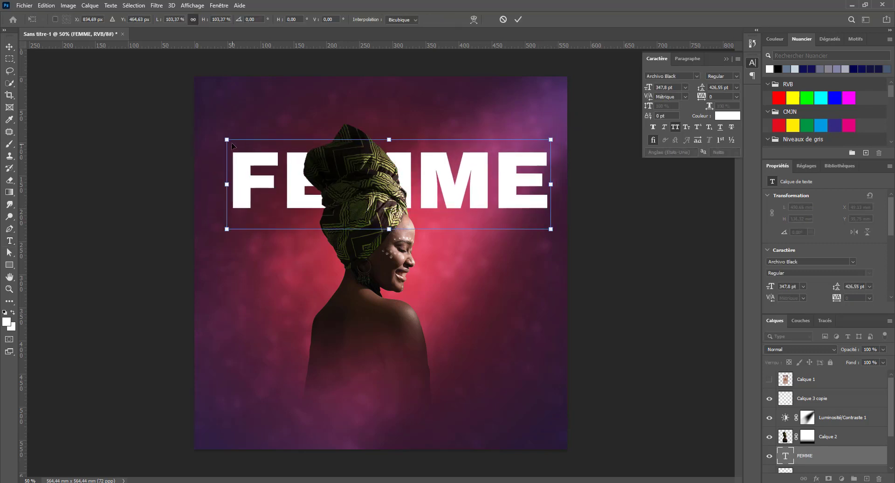
drag(228, 140, 196, 123)
drag(397, 159, 400, 125)
key(Return)
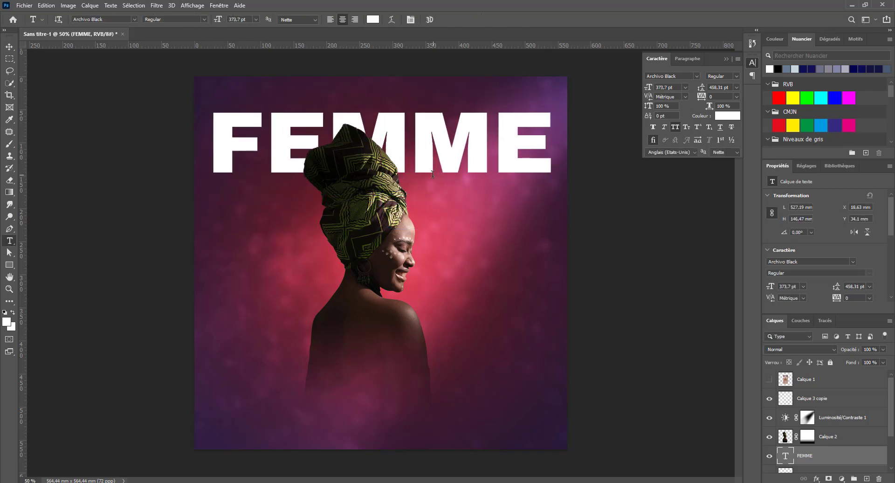
Duplicate the FEMME title straight down so the copy forms a second line just beneath the first
key(v)
drag(428, 158, 428, 222)
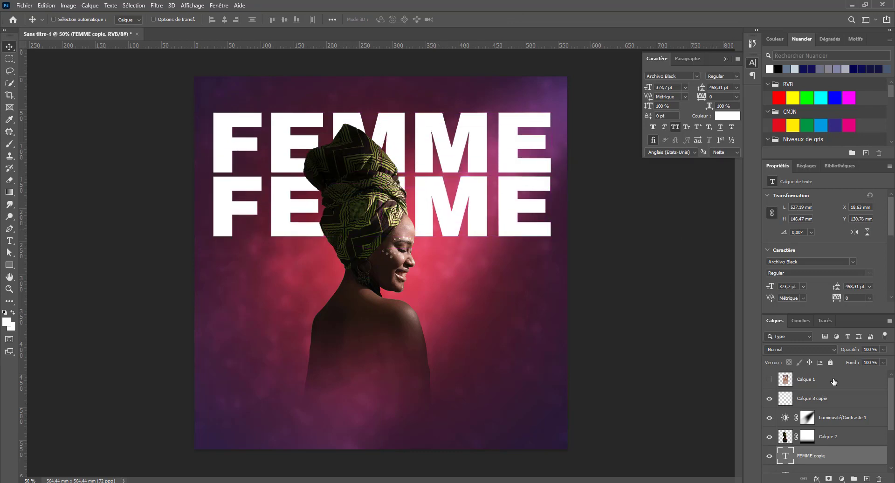
scroll(832, 421, down, 3)
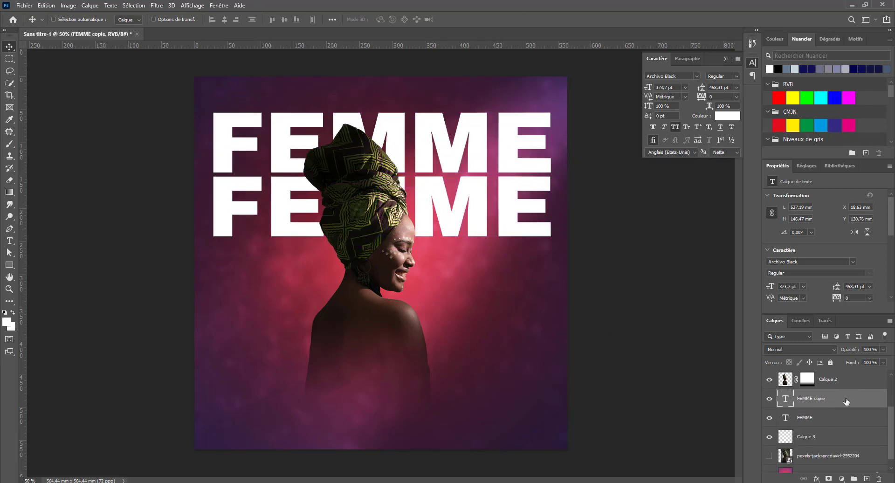
Set the second FEMME line's fill to 0 % and give it a white outer stroke (Contour)
drag(852, 364, 672, 366)
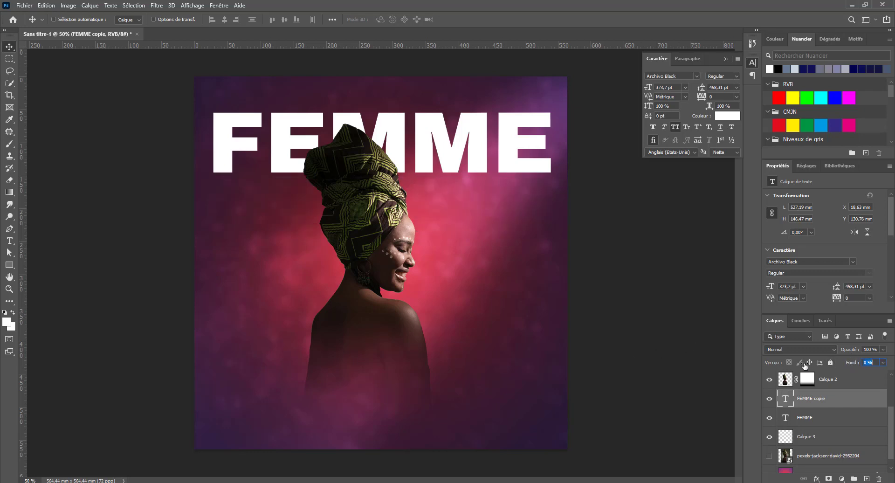
double_click(861, 402)
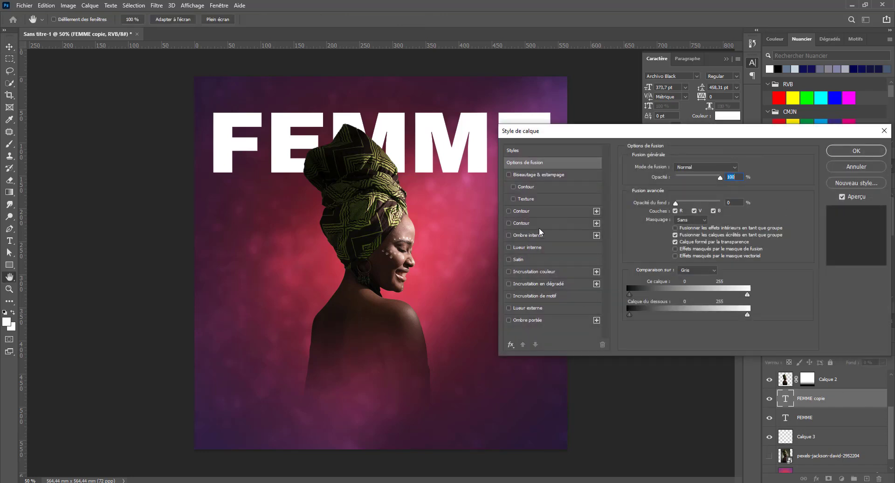
click(525, 223)
click(652, 233)
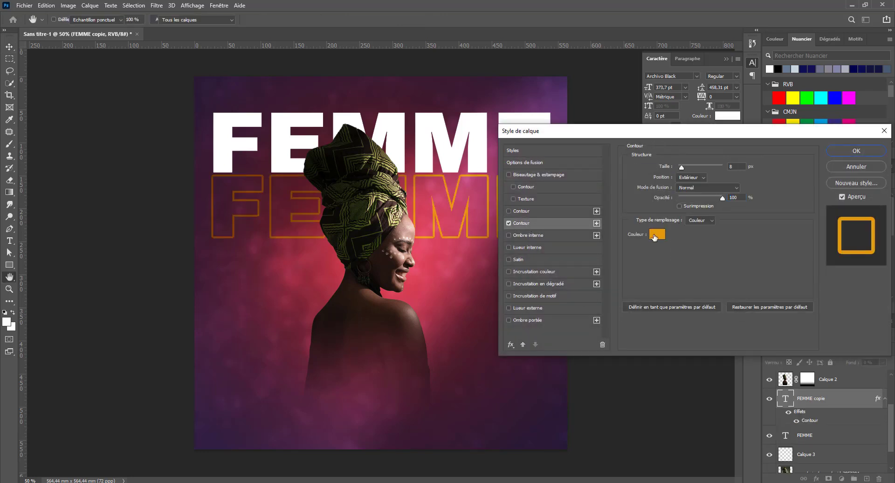
drag(536, 228, 526, 218)
click(781, 215)
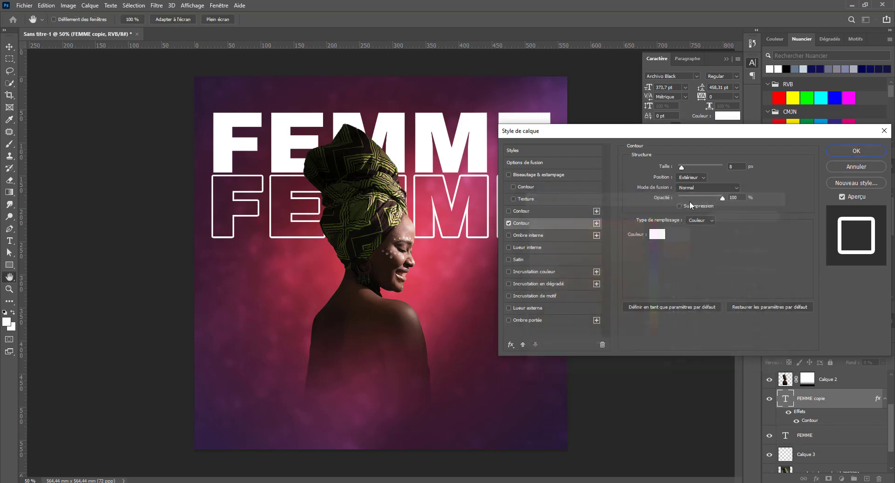
Thin the second FEMME line's white stroke to a fine outline and apply the layer style
drag(682, 169, 678, 170)
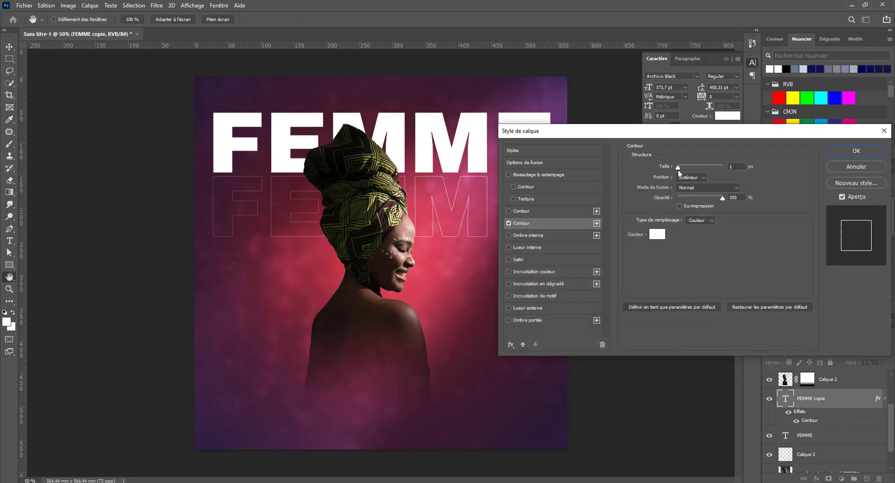
drag(679, 169, 679, 170)
click(846, 152)
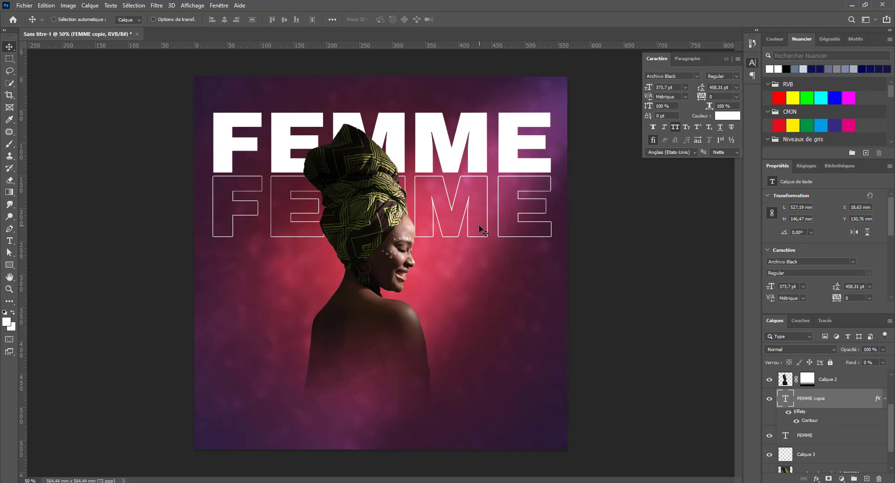
Duplicate the outlined FEMME line twice straight down to form the third and fourth evenly spaced lines
drag(470, 234, 472, 359)
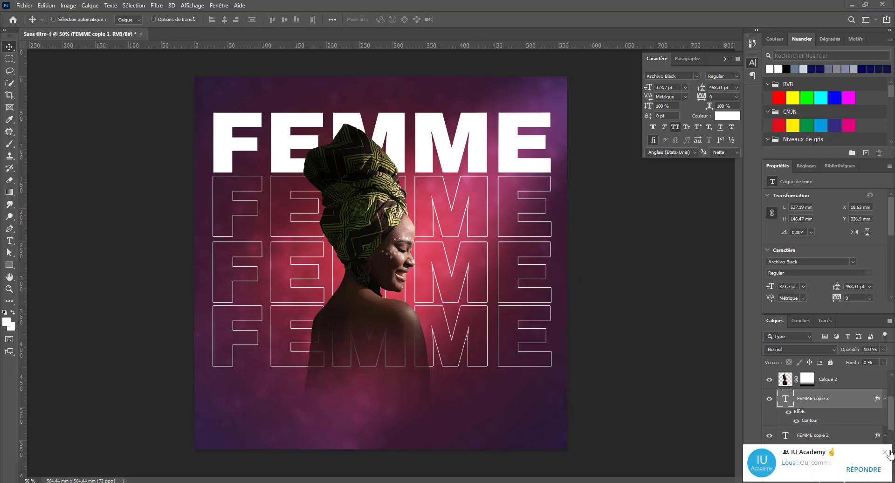
Quit the Telegram app running in the background
click(773, 482)
click(762, 482)
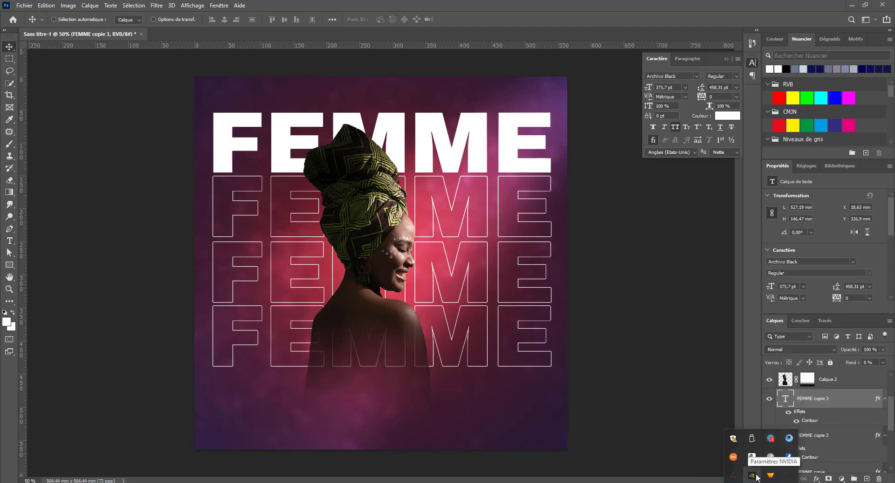
right_click(770, 439)
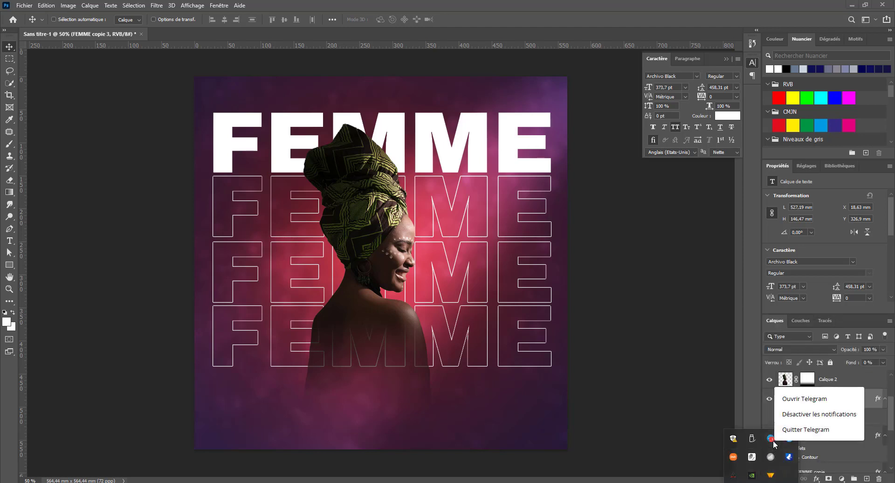
click(793, 428)
click(617, 421)
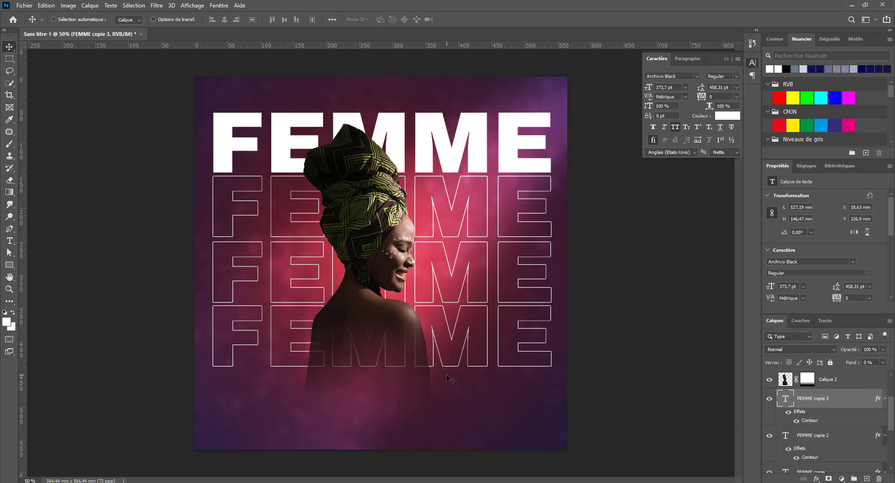
Check the reference flyer, then duplicate the lowest outlined FEMME line straight down as a fifth line near the poster's bottom edge
scroll(784, 427, up, 3)
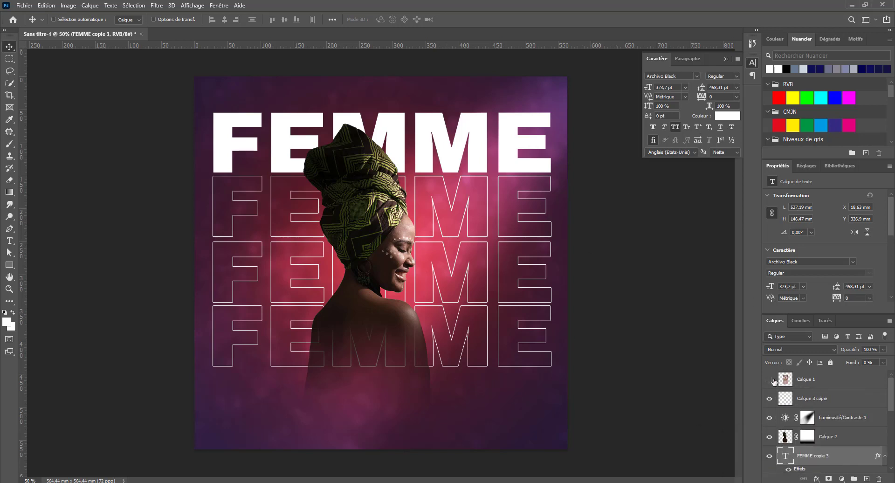
click(770, 379)
click(770, 380)
scroll(840, 449, down, 3)
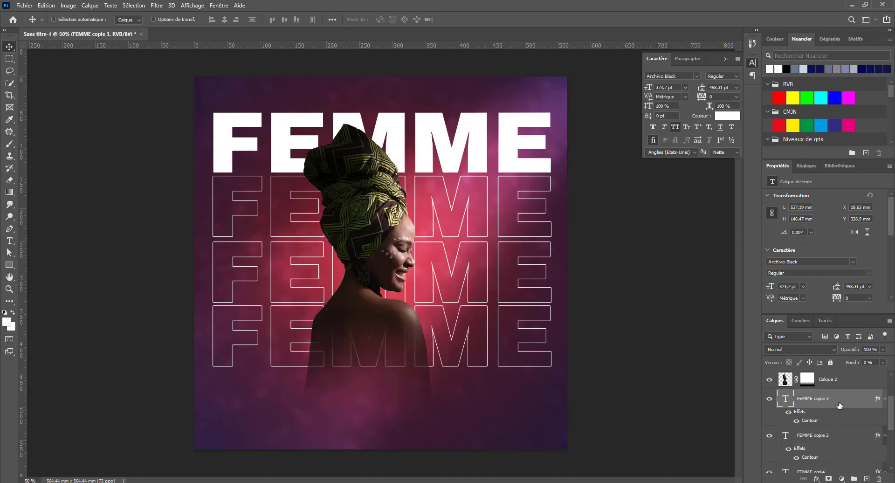
scroll(840, 406, up, 1)
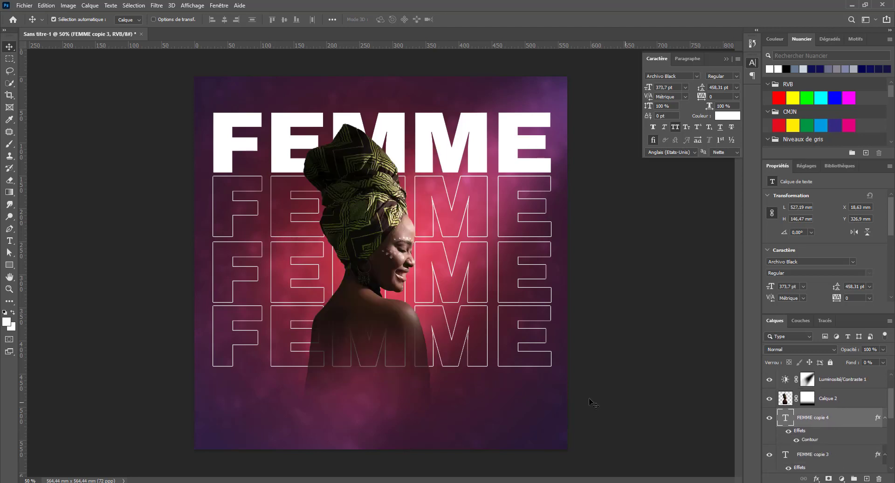
drag(480, 365, 477, 422)
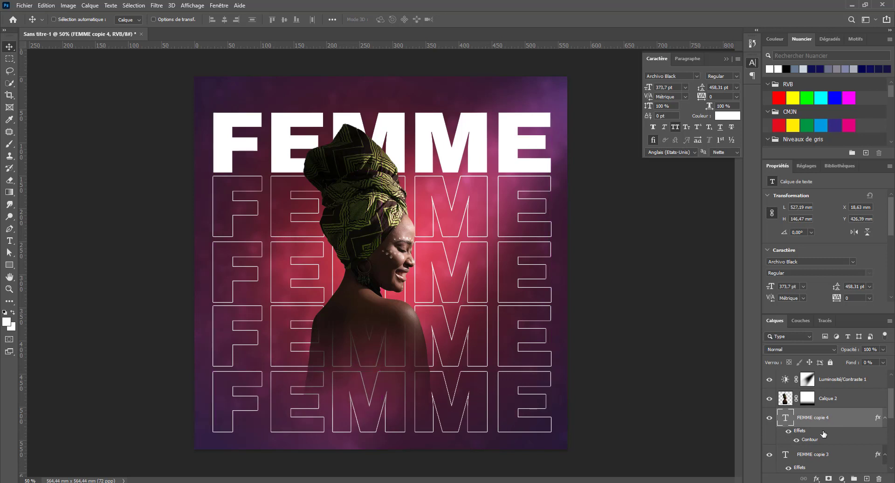
Group all five FEMME text layers and name the group "Texte"
scroll(821, 431, down, 3)
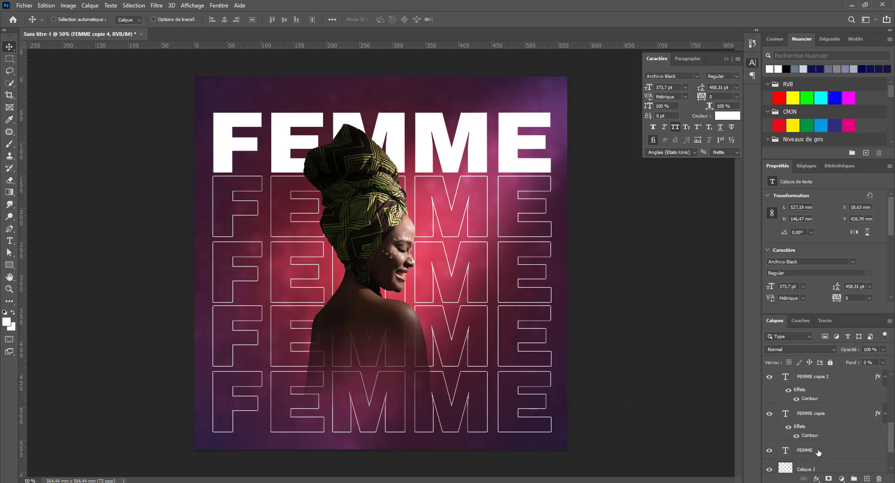
shift+click(819, 451)
click(855, 479)
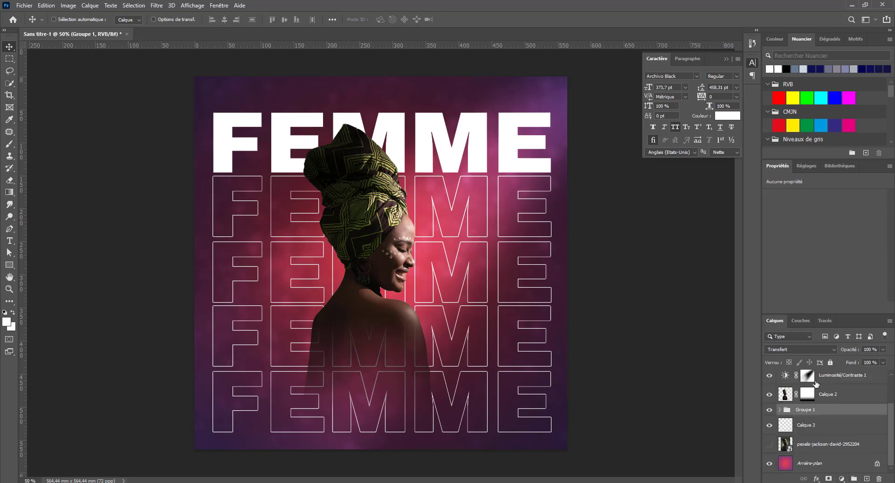
double_click(809, 410)
text(Texte)
key(Return)
Add a layer mask to the Texte group and draw a vertical white-to-black gradient that fades out the lower FEMME lines
click(830, 479)
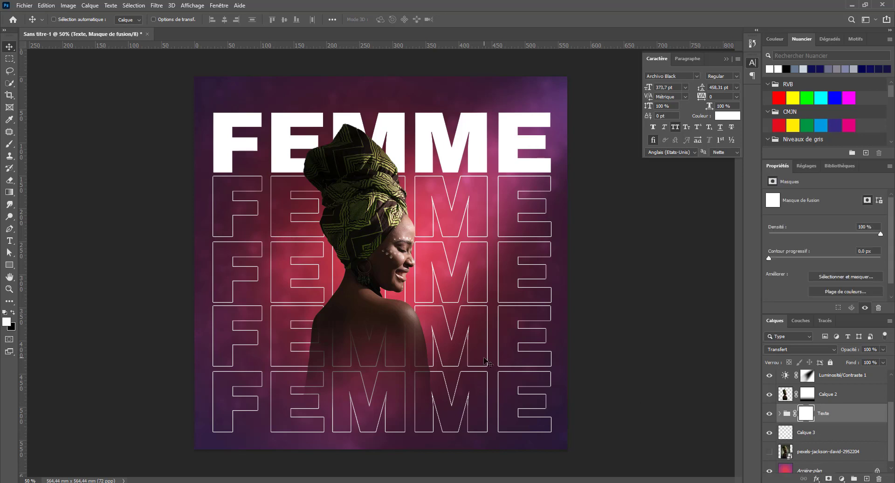
key(g)
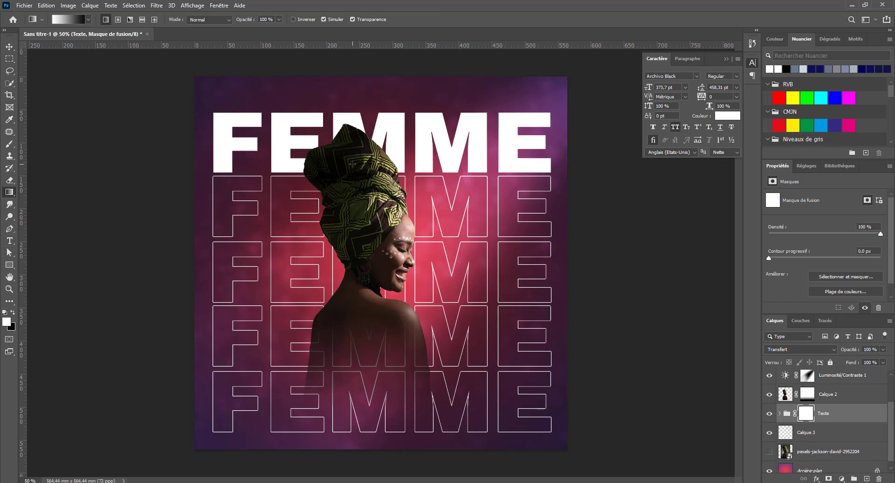
drag(352, 164, 352, 349)
drag(374, 224, 377, 406)
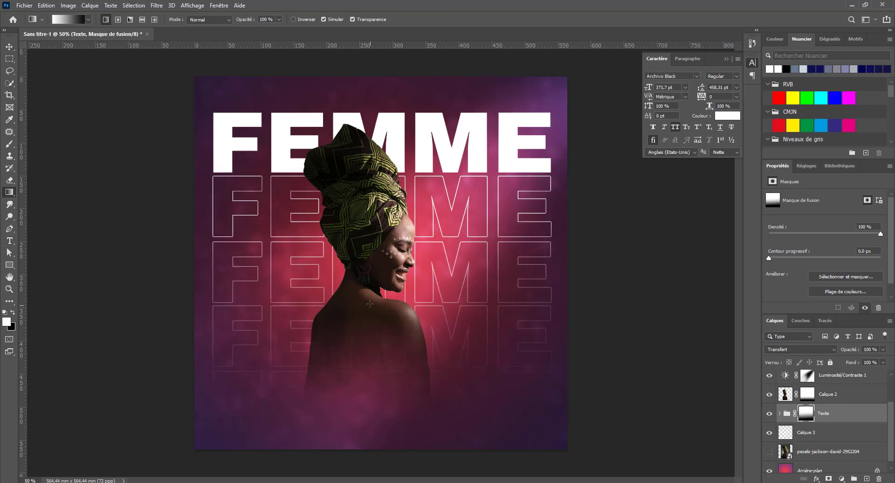
drag(370, 303, 370, 359)
drag(363, 296, 368, 358)
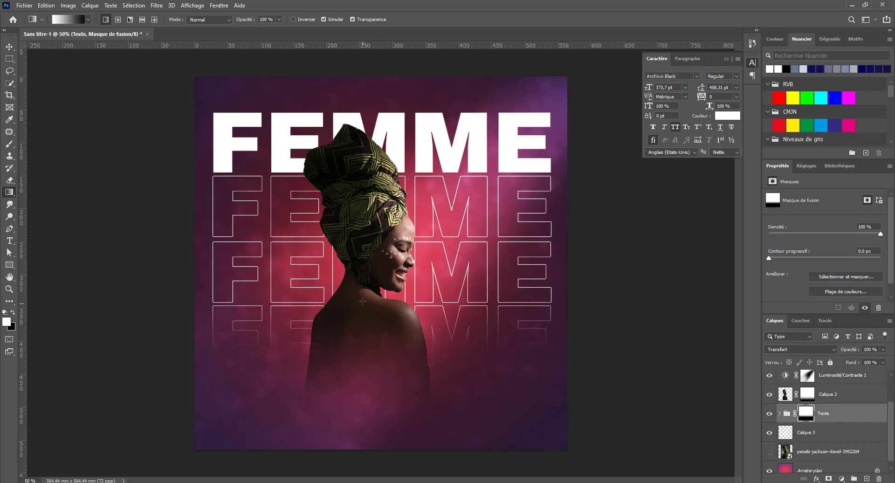
drag(361, 284, 357, 342)
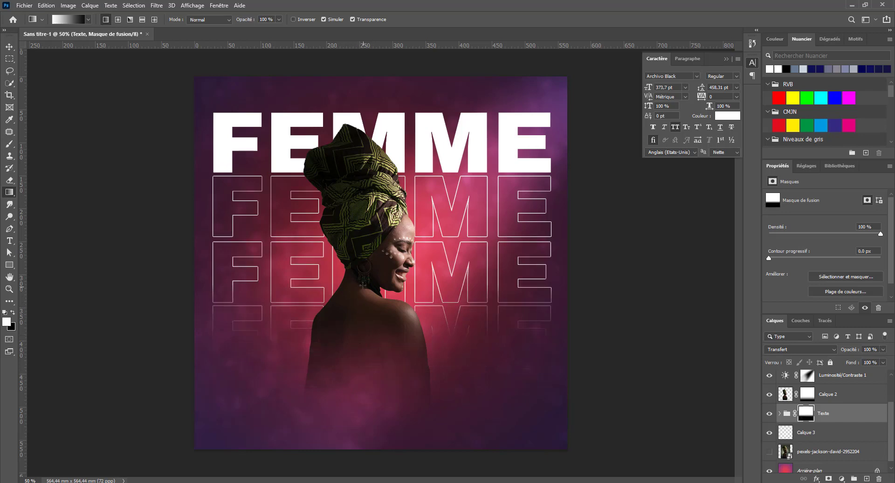
drag(362, 261, 356, 365)
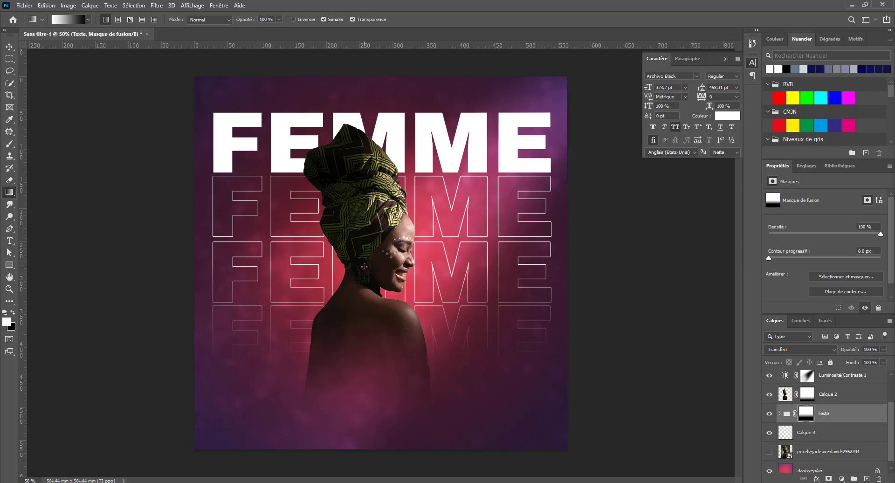
drag(365, 301, 363, 365)
drag(368, 295, 371, 399)
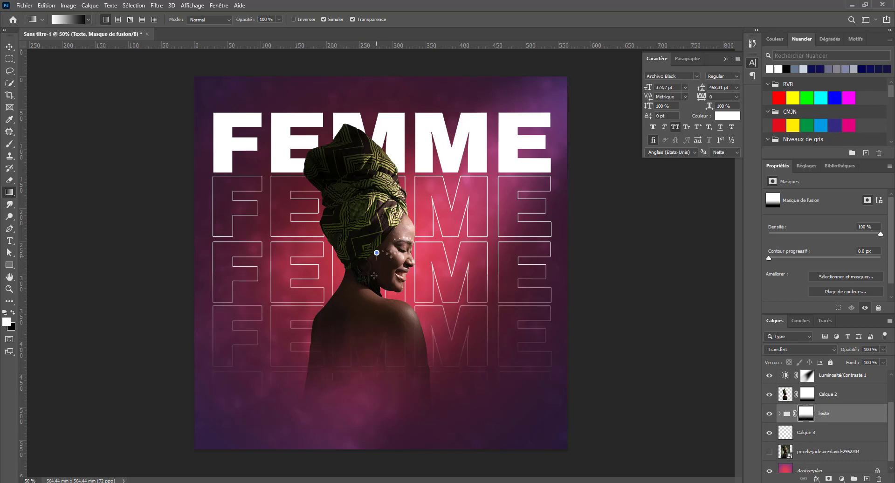
drag(374, 276, 372, 397)
Erase on the Texte group's mask with a soft 95 px eraser to hide the lettering over the woman's back
key(e)
right_click(350, 329)
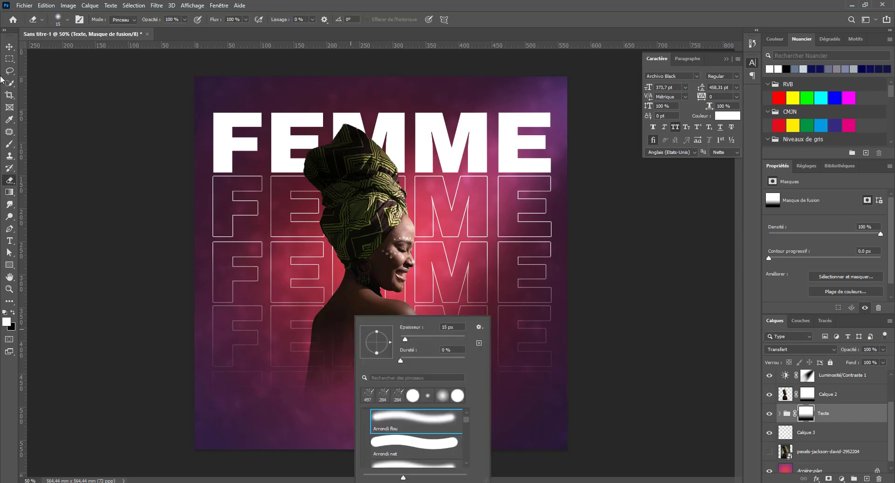
click(8, 184)
right_click(351, 312)
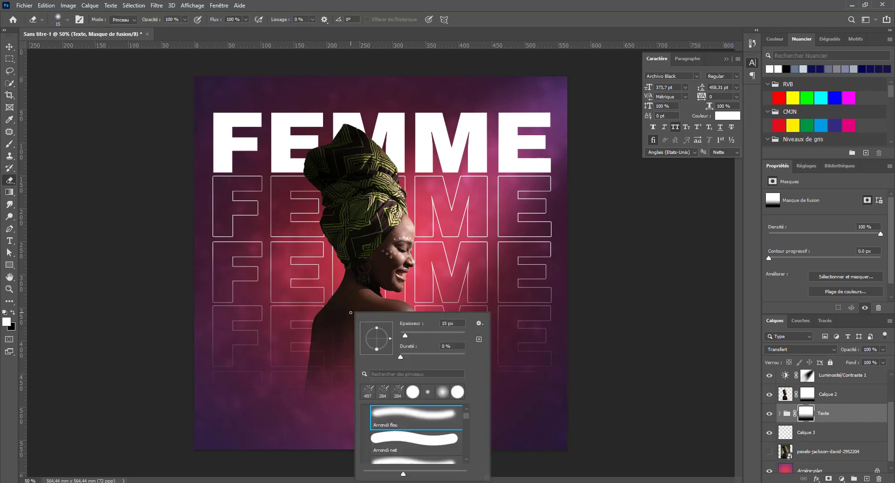
click(434, 333)
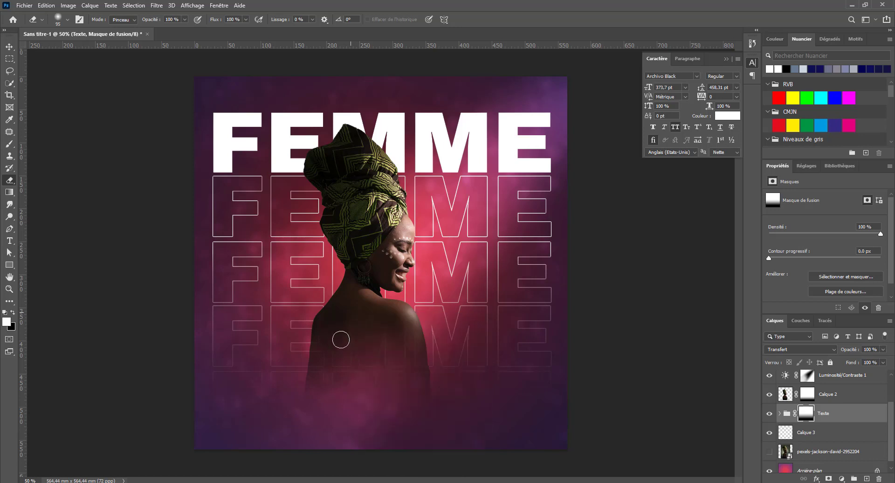
click(339, 340)
mouse_move(381, 340)
mouse_down()
mouse_move(394, 373)
mouse_move(352, 351)
mouse_up()
key(v)
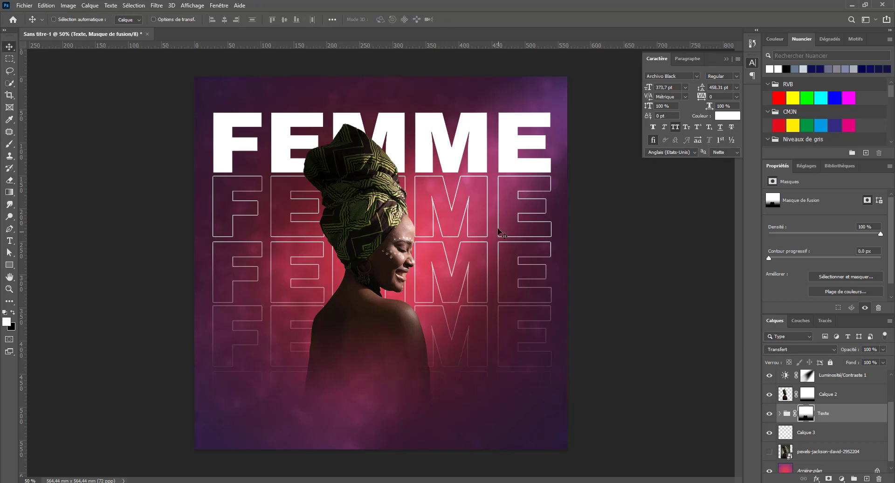
Scale the cut-out woman on Calque 2 down to about 185 × 415 mm, keeping the image's lower right corner in place
drag(494, 206, 473, 198)
scroll(831, 410, up, 1)
scroll(830, 410, up, 1)
click(832, 441)
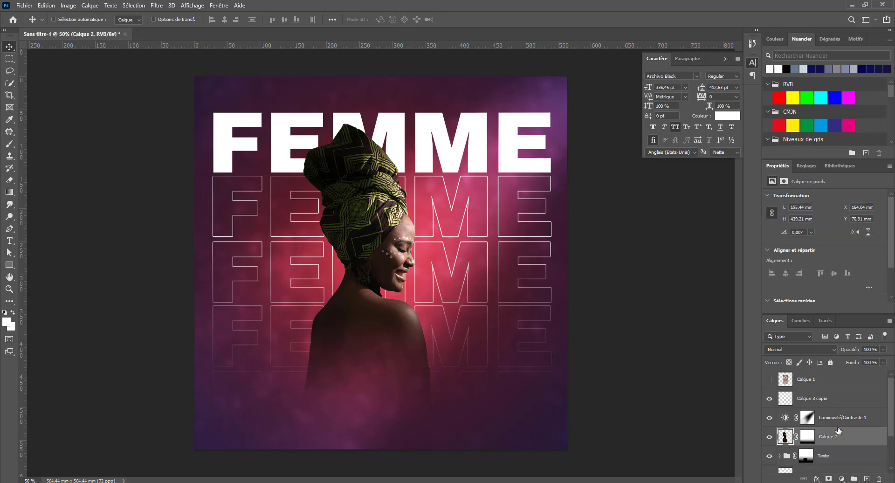
key(ctrl+t)
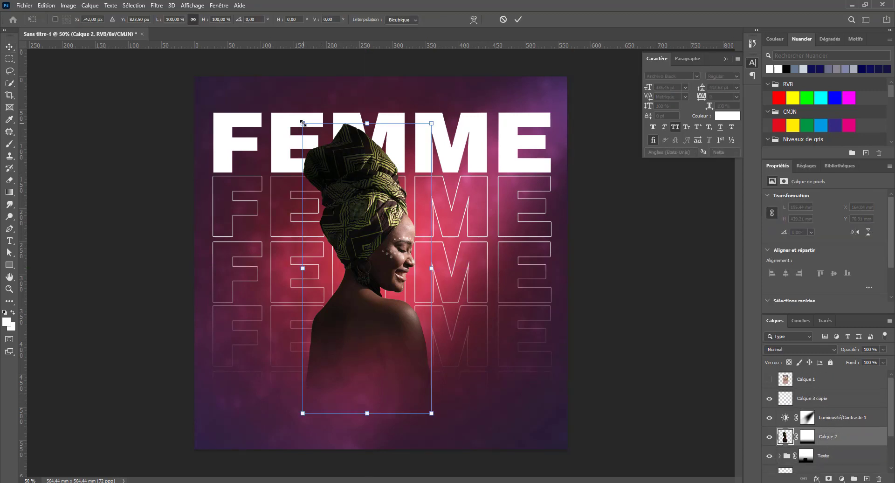
drag(302, 123, 310, 139)
key(Return)
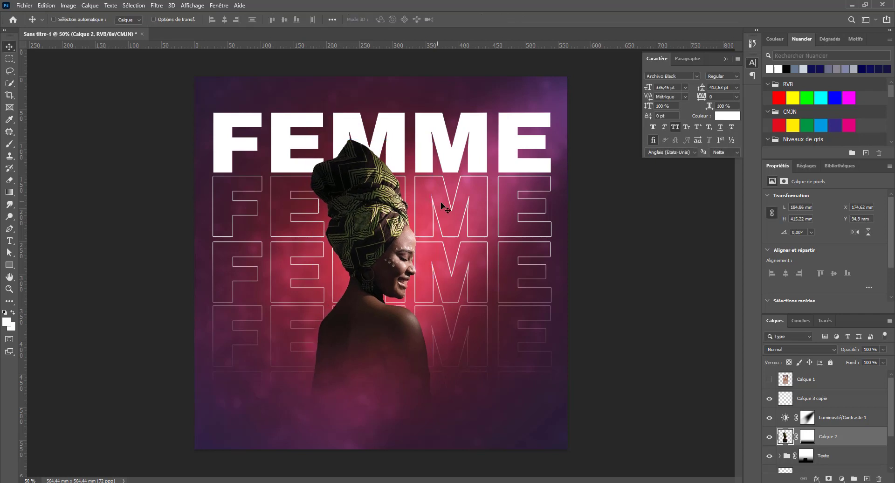
Duplicate the Luminosité/Contraste 1 adjustment layer and set the copy's brightness to -150
click(869, 422)
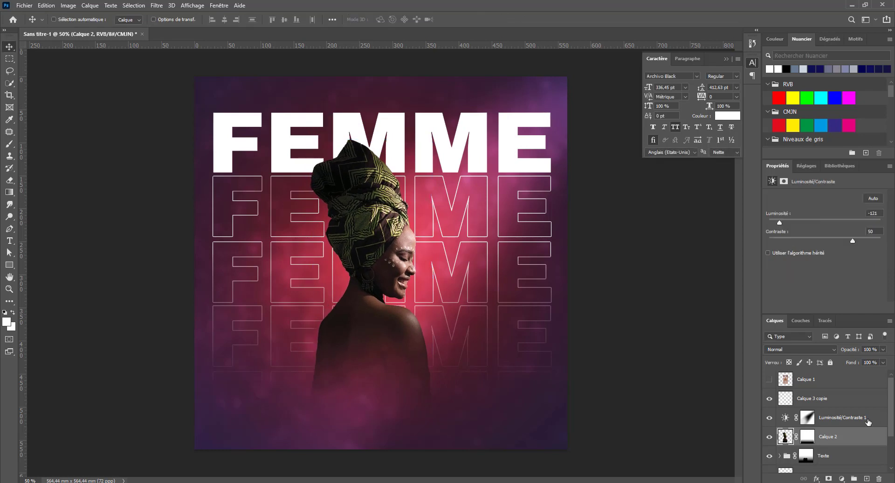
key(ctrl+j)
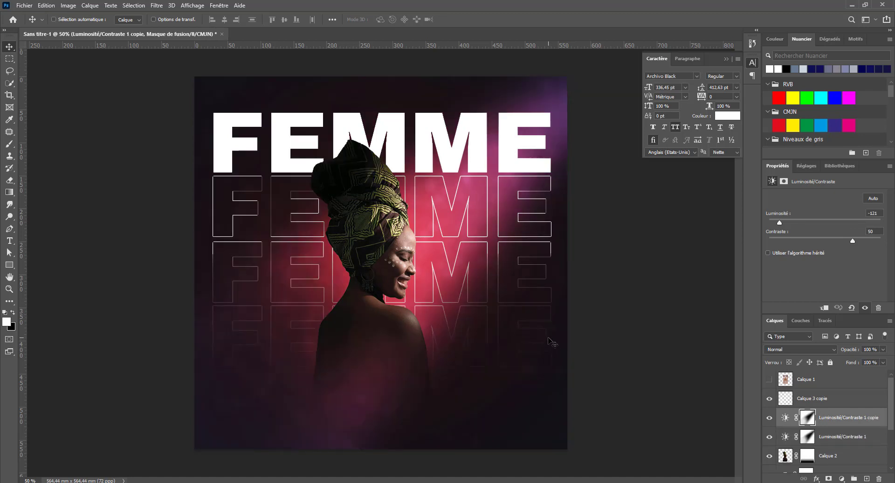
click(785, 418)
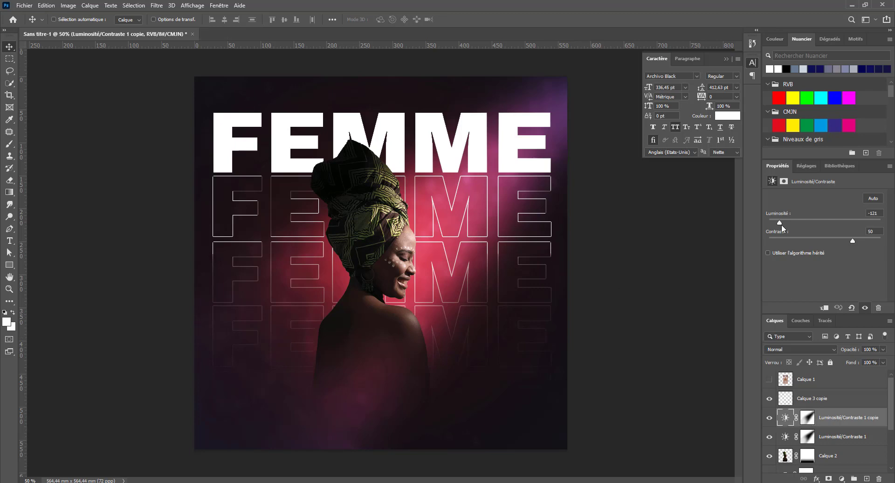
drag(781, 225, 760, 228)
Duplicate the darkened Luminosité/Contraste 1 copie layer and set the new copy's brightness to -52
key(ctrl+j)
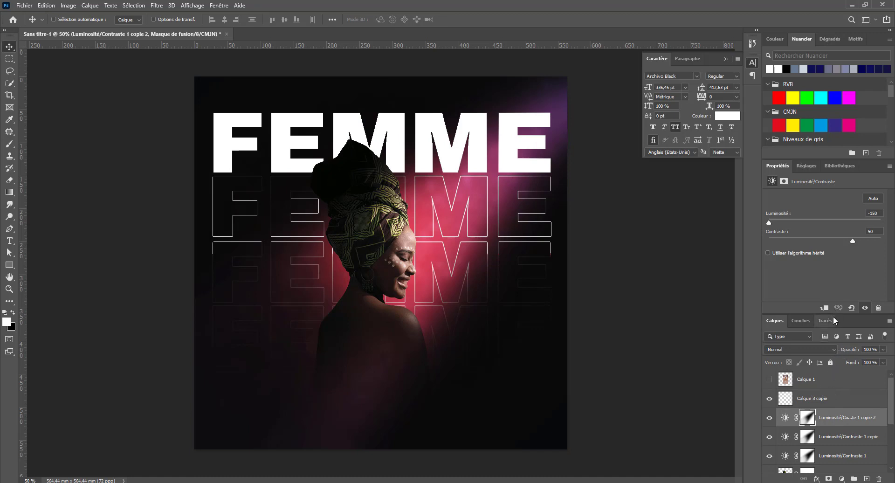
drag(772, 223, 805, 229)
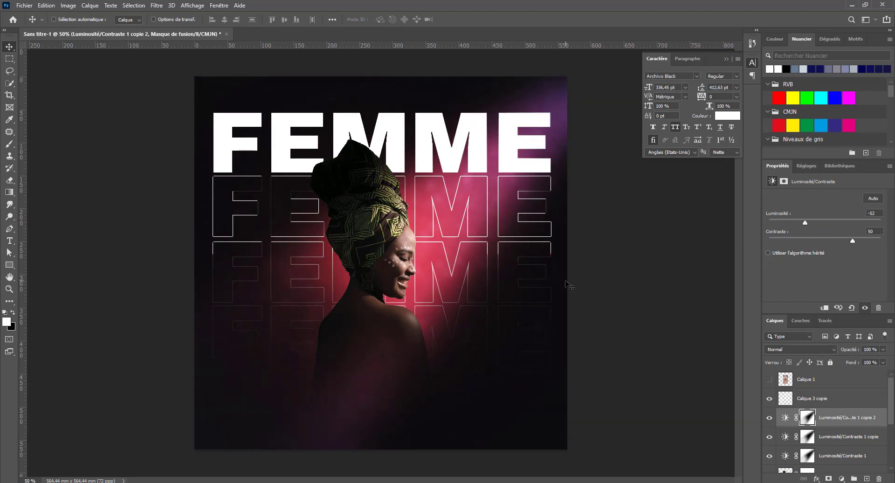
Switch to Chrome and search Google Images for "fumée png" in a new tab
key(ctrl+minus)
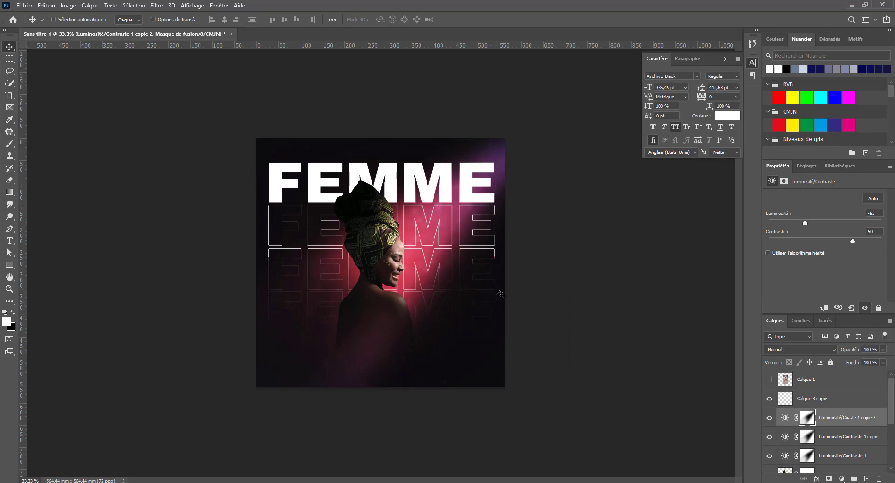
key(alt+Tab)
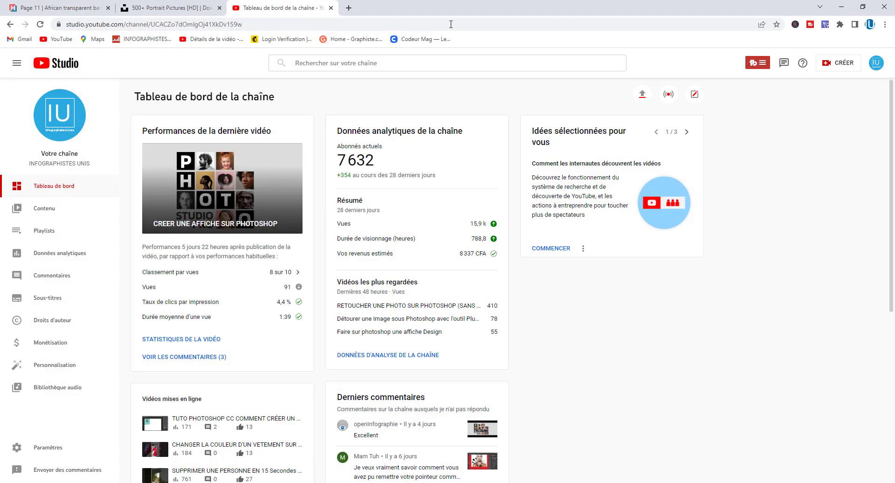
key(ctrl+t)
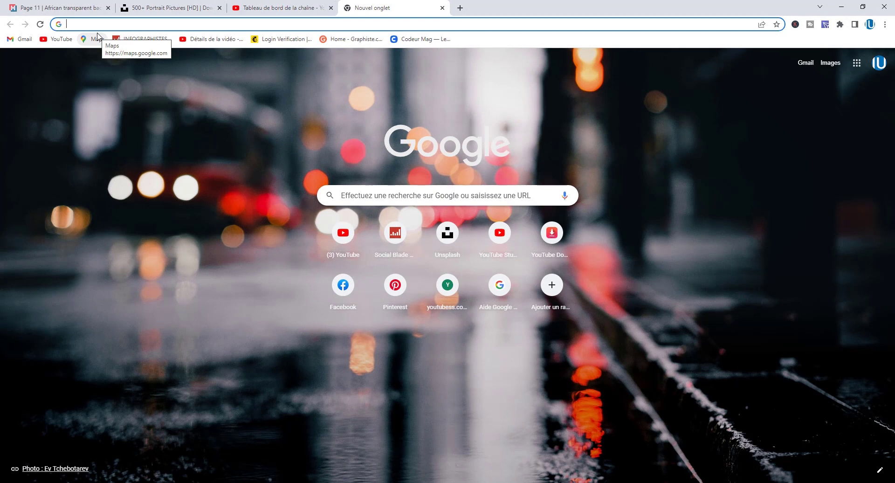
text(fum)
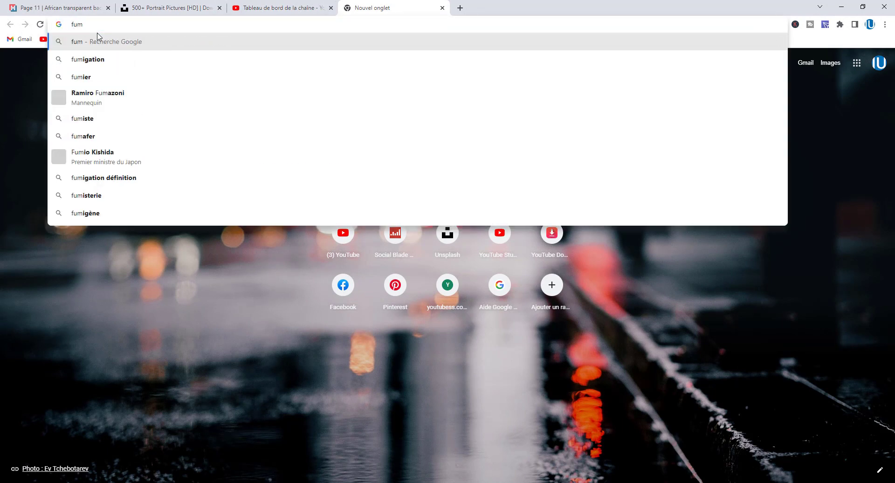
text(ée png)
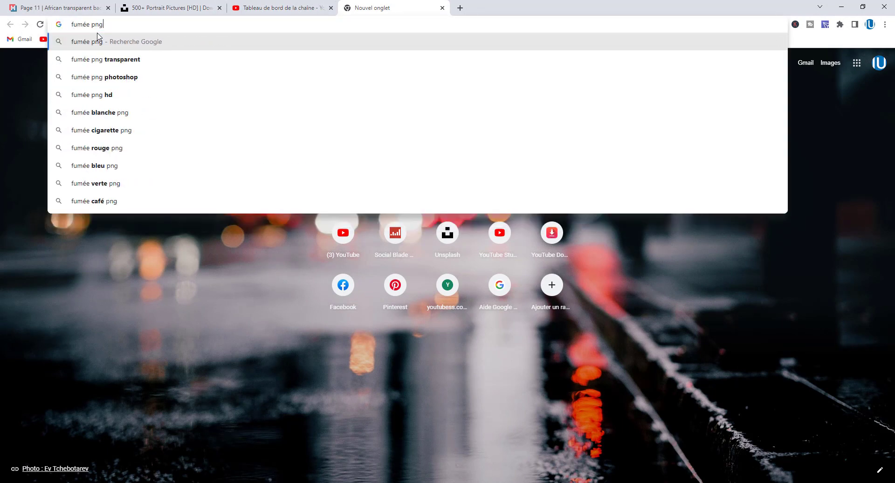
key(Return)
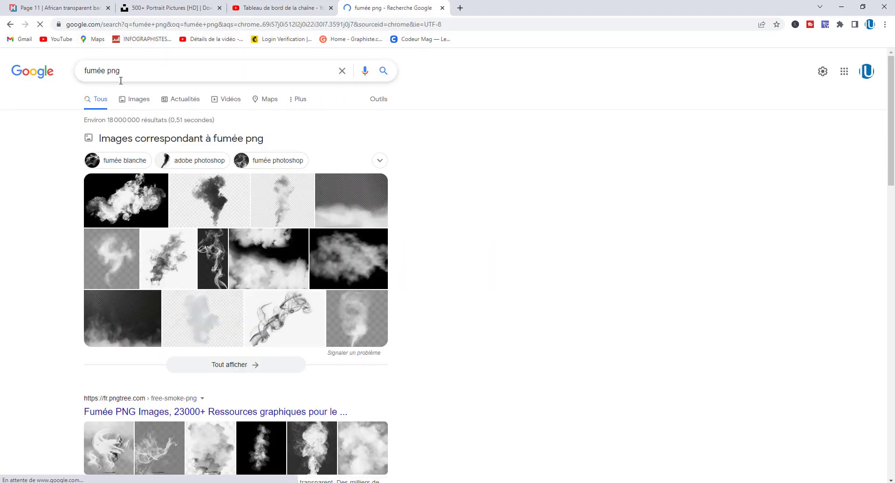
click(138, 98)
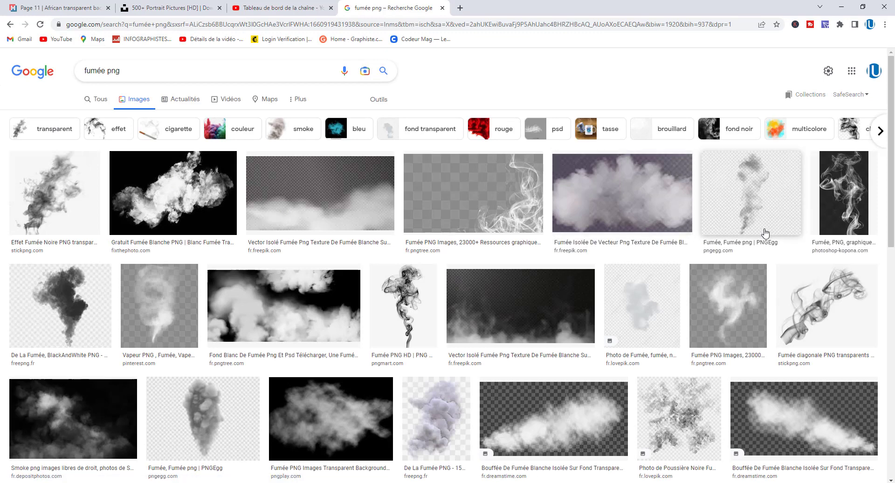
Preview several smoke results and save Vecteezy's "texture fumée blanche 1271561" image to the AFFICHE folder
click(520, 331)
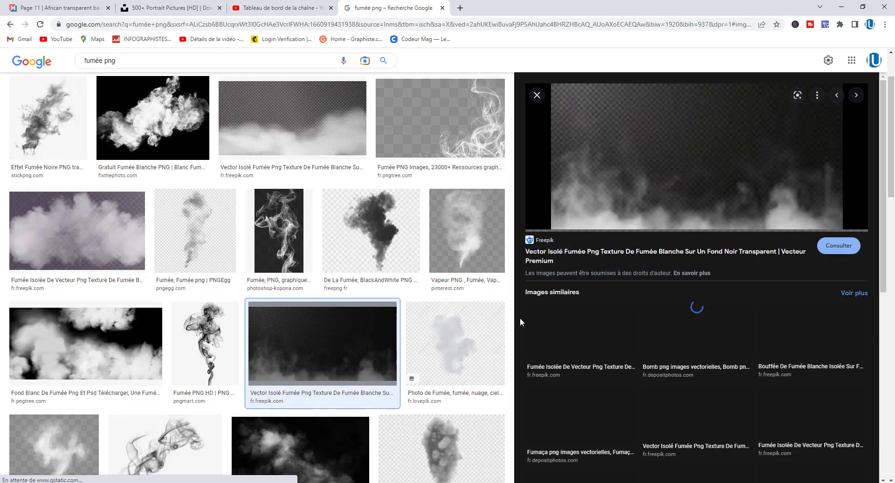
scroll(232, 269, down, 4)
click(279, 280)
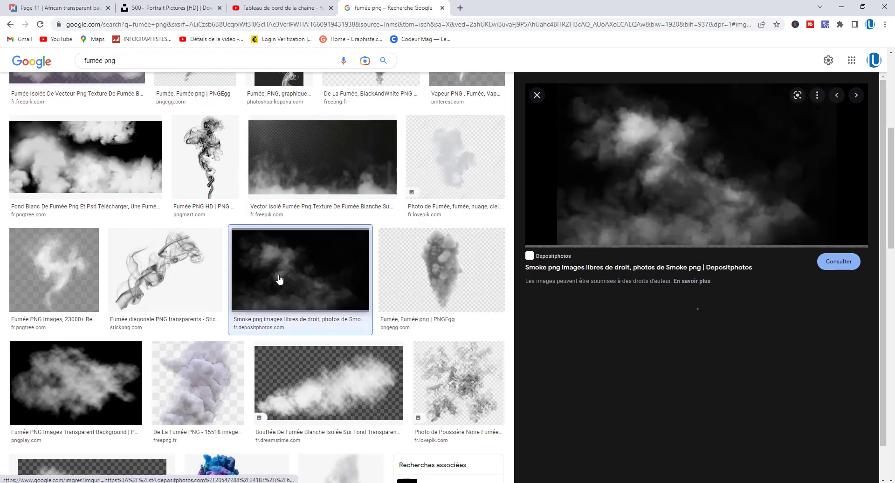
scroll(280, 279, down, 1)
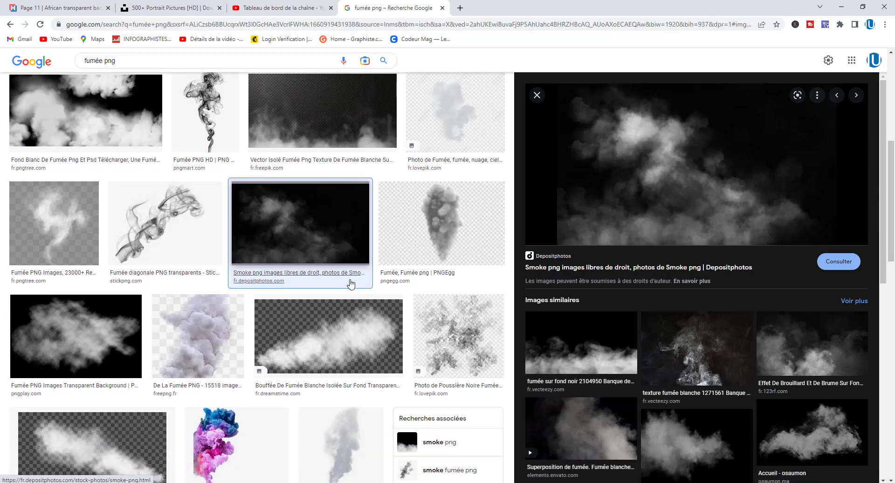
click(697, 350)
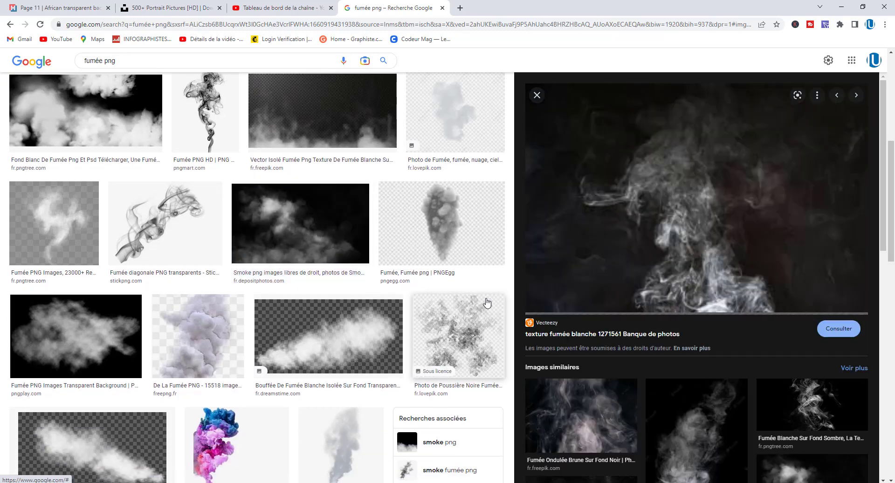
right_click(680, 228)
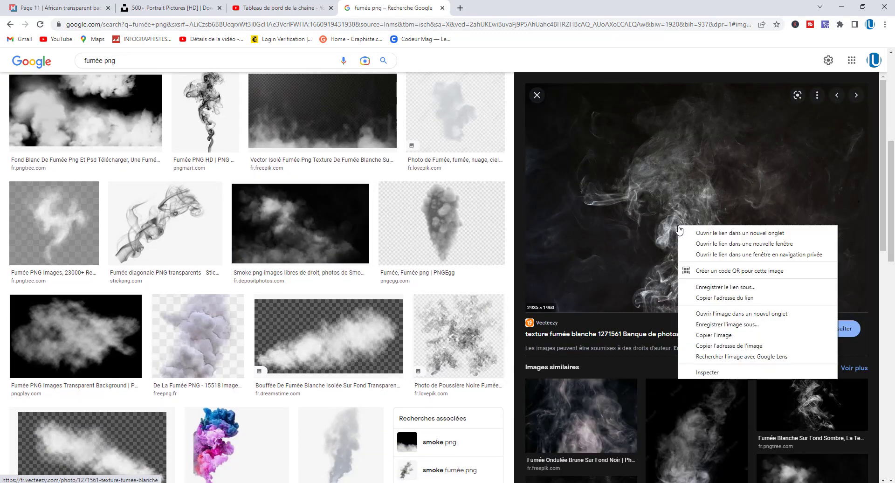
click(727, 324)
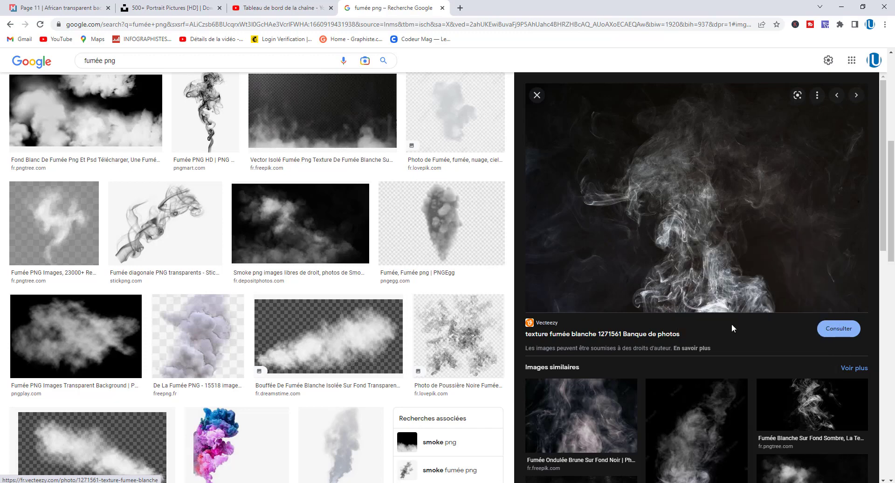
click(401, 330)
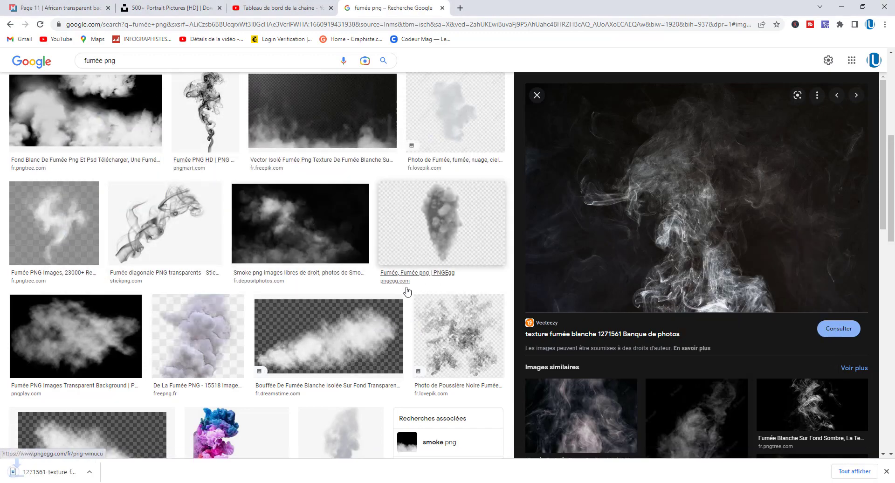
Look further through the smoke results and save PNG Play's Smoke-PNG-Pic-Background.png to the AFFICHE folder
scroll(280, 299, down, 6)
scroll(230, 313, down, 10)
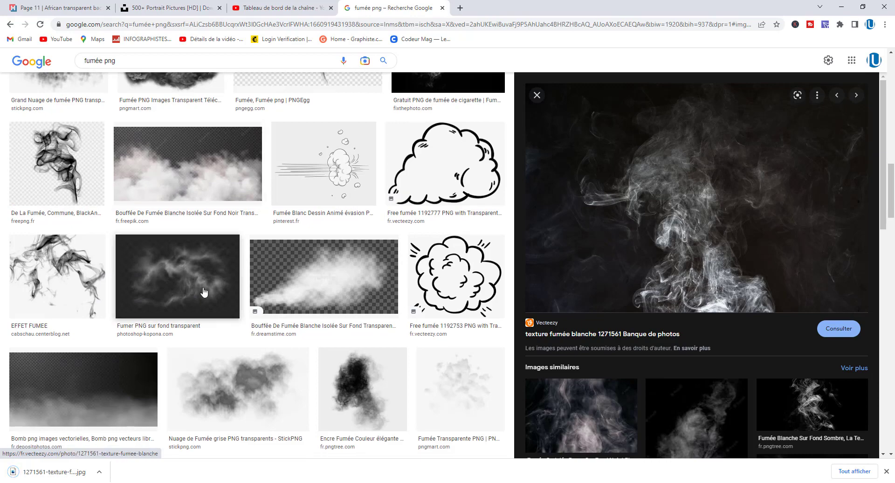
scroll(591, 407, down, 6)
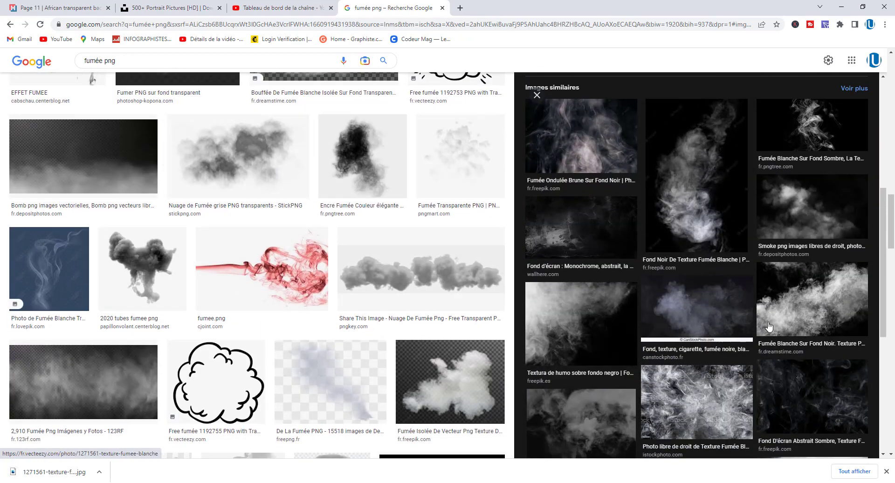
scroll(312, 321, down, 5)
scroll(312, 321, down, 15)
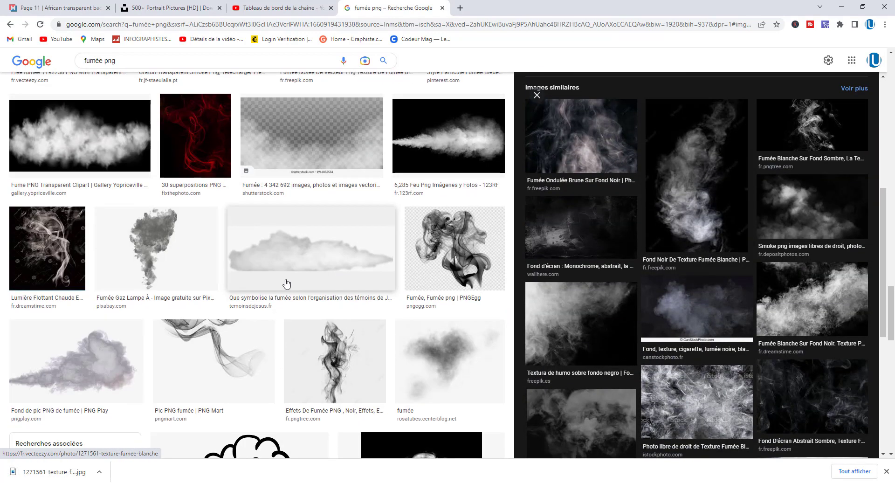
scroll(181, 296, down, 3)
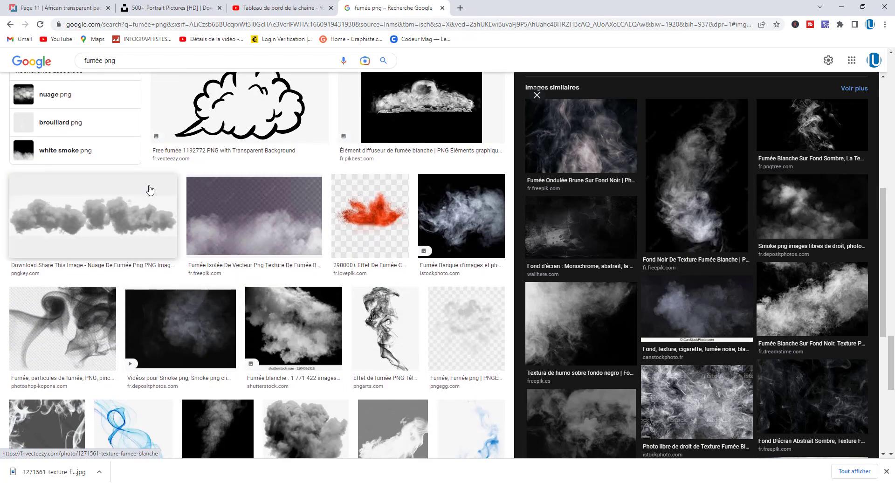
scroll(133, 240, up, 5)
click(134, 240)
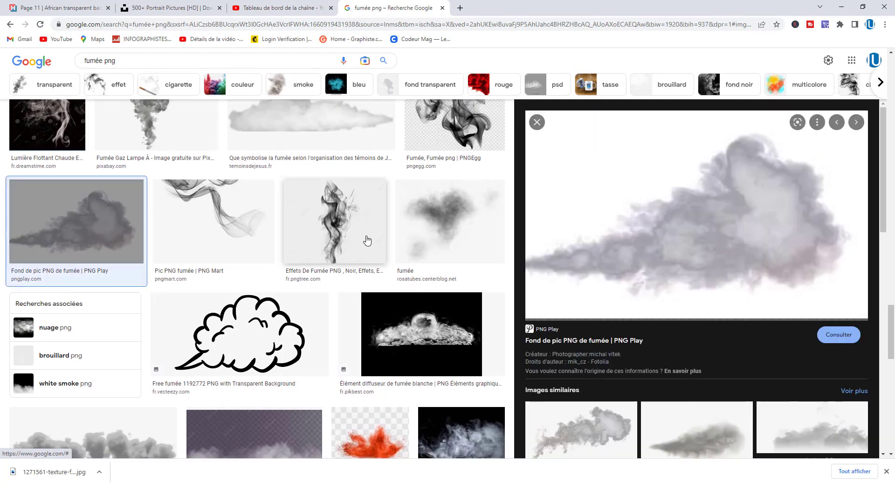
right_click(670, 259)
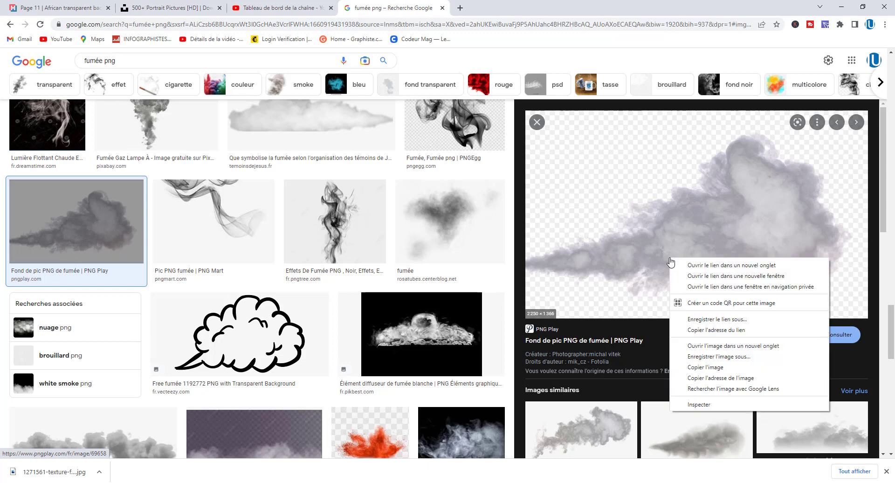
click(730, 357)
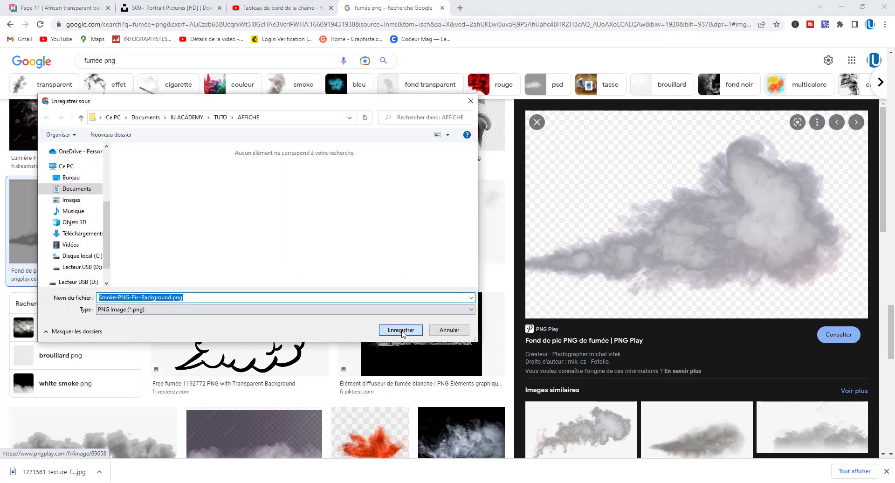
click(402, 331)
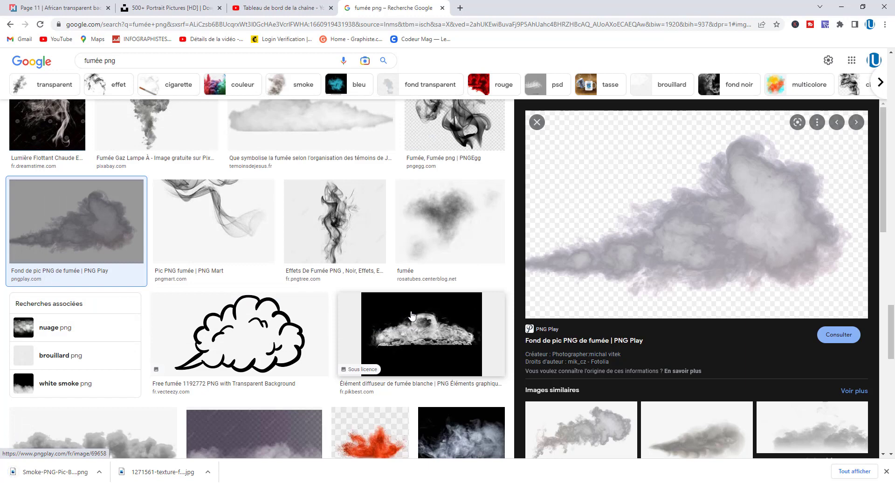
Back in Photoshop, place the 1271561 smoke JPG from the AFFICHE folder above Calque 1, scaled to about 629 × 420 mm over the poster's lower part
key(alt+Tab)
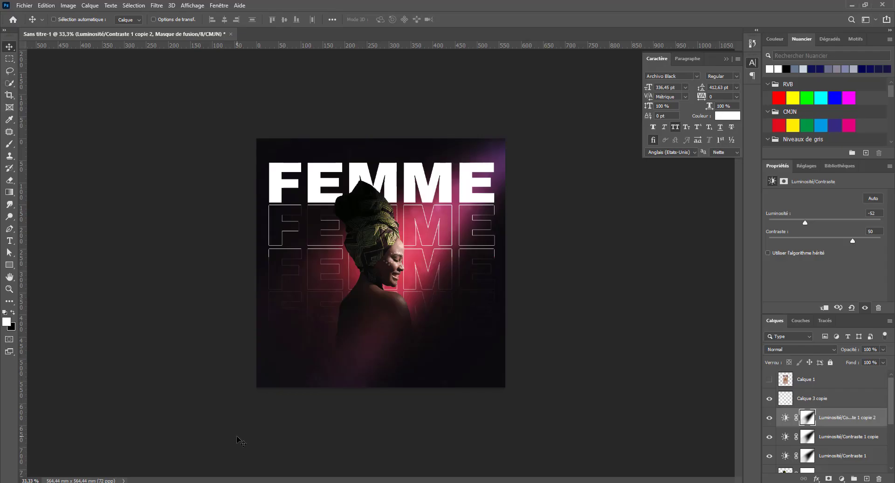
click(839, 380)
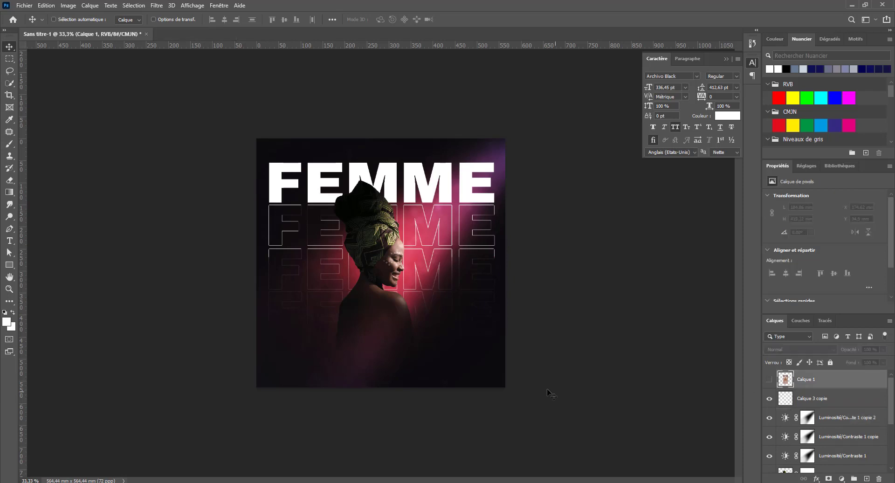
mouse_move(345, 480)
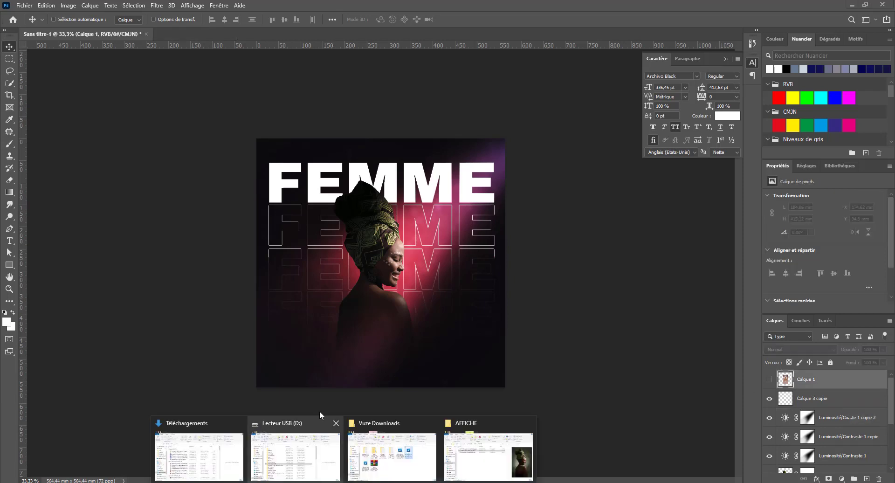
click(504, 468)
click(520, 272)
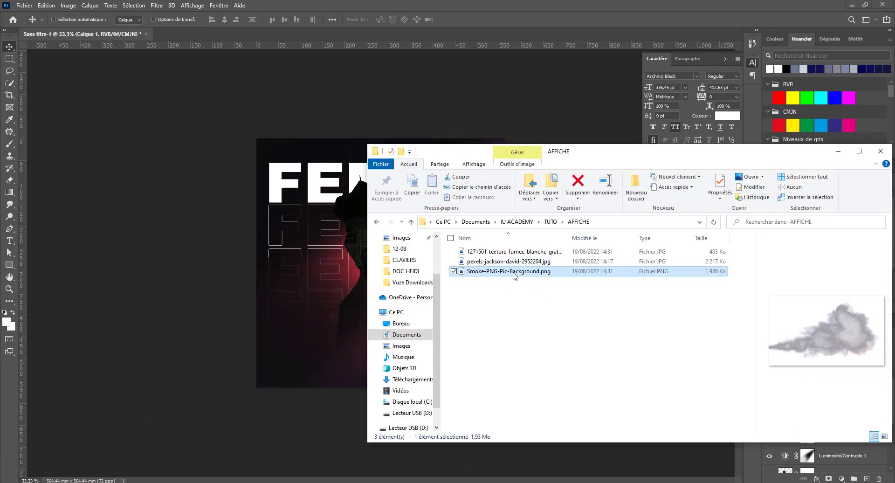
click(508, 252)
drag(317, 338, 315, 340)
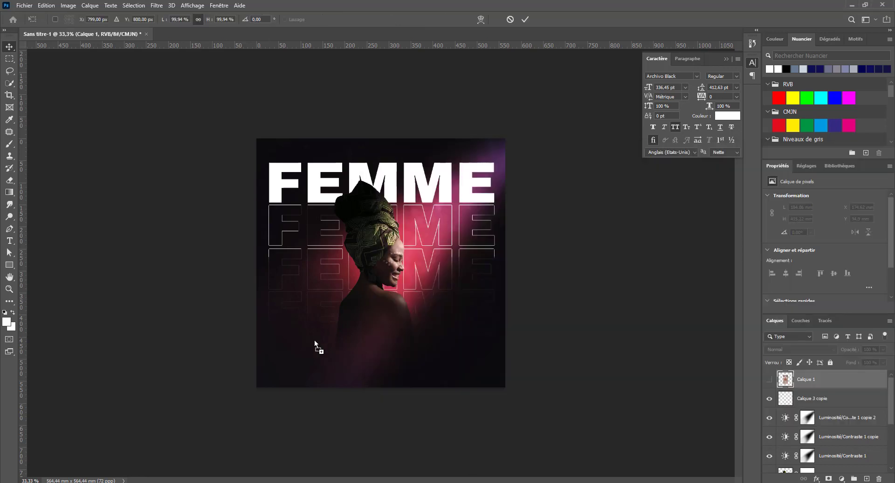
drag(437, 303, 387, 329)
drag(494, 261, 525, 264)
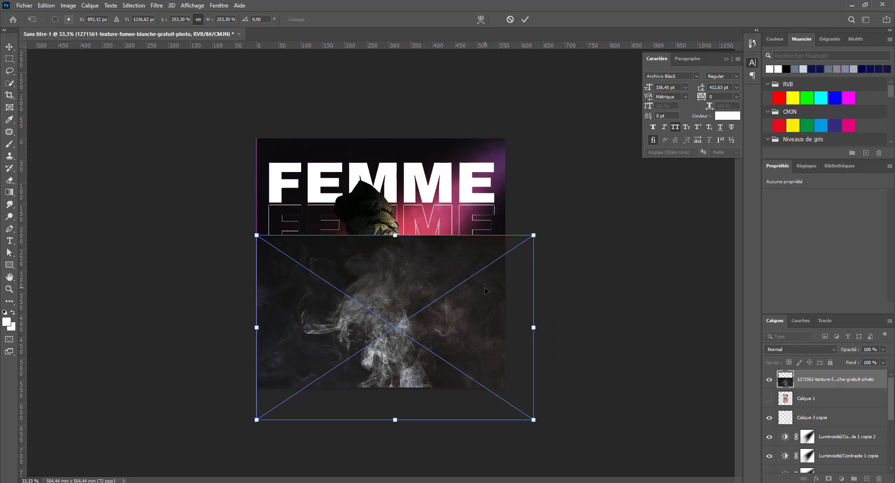
key(Return)
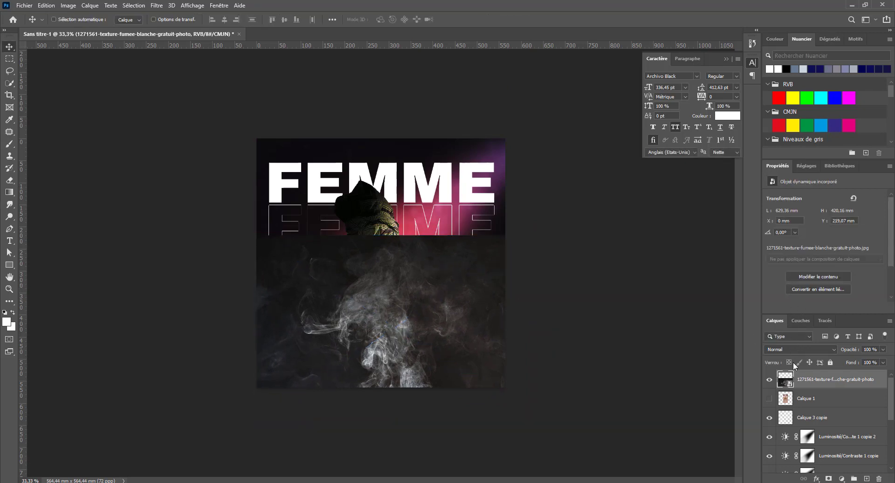
Blend the smoke layer with Couleur plus claire at 79 % opacity and move it down to about Y 284 mm
click(800, 348)
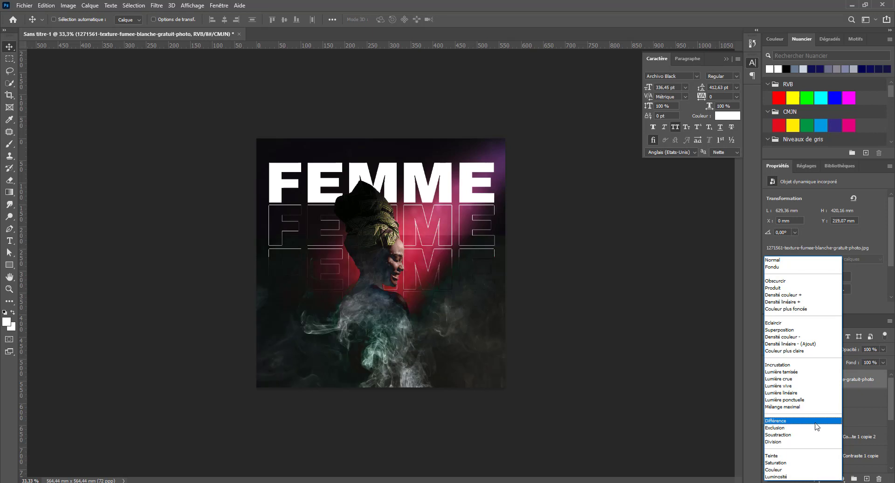
click(824, 354)
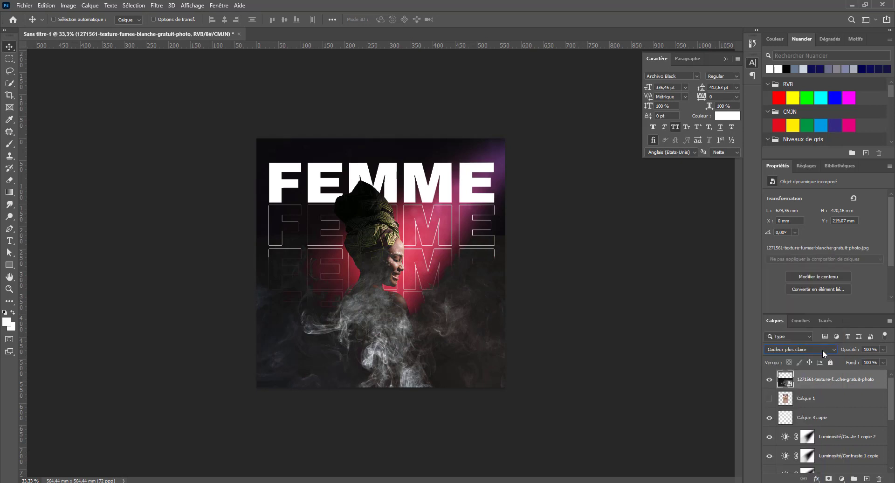
drag(856, 351, 843, 353)
key(Return)
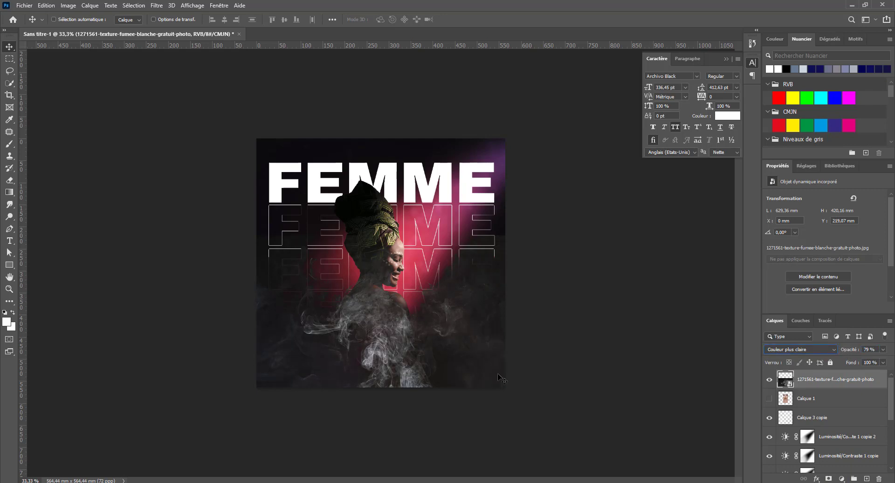
drag(417, 367, 416, 396)
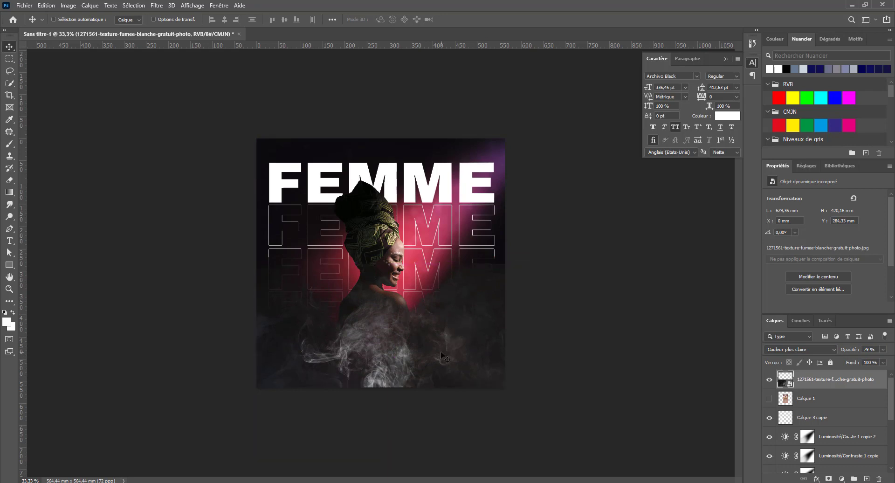
Add a mask to the 1271561 smoke layer and fade its upper edge with a soft 367 px eraser at 65 % opacity and 44 % flow
click(829, 479)
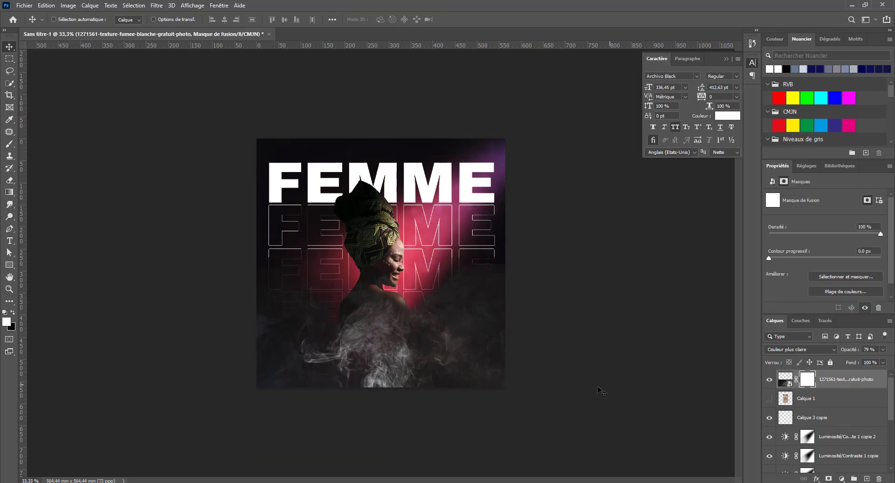
key(e)
right_click(321, 296)
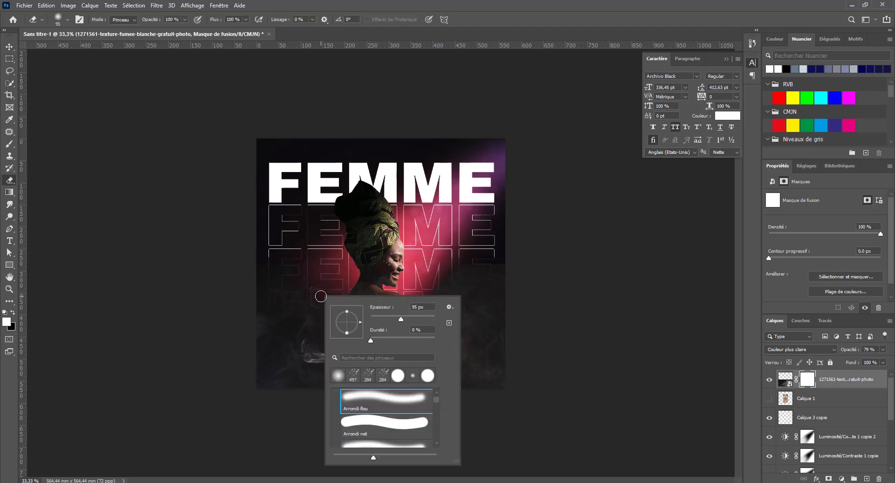
click(425, 320)
key(Return)
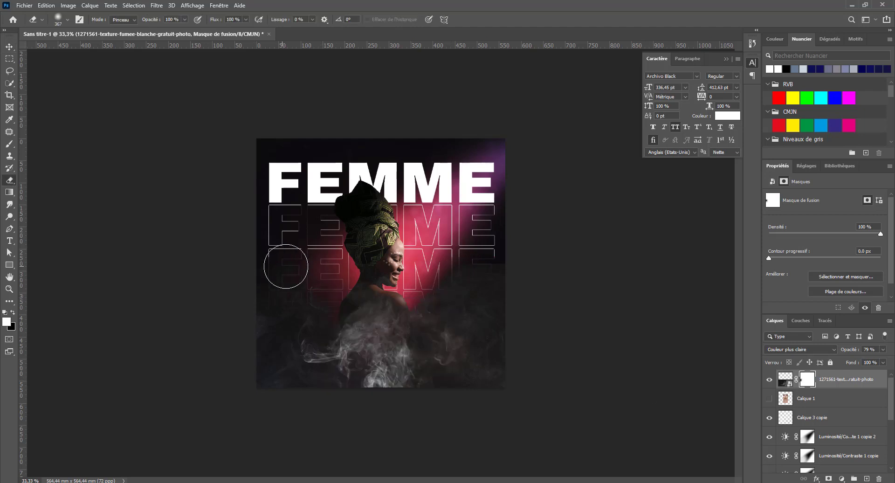
key(6)
key(5)
key(shift+4)
key(shift+4)
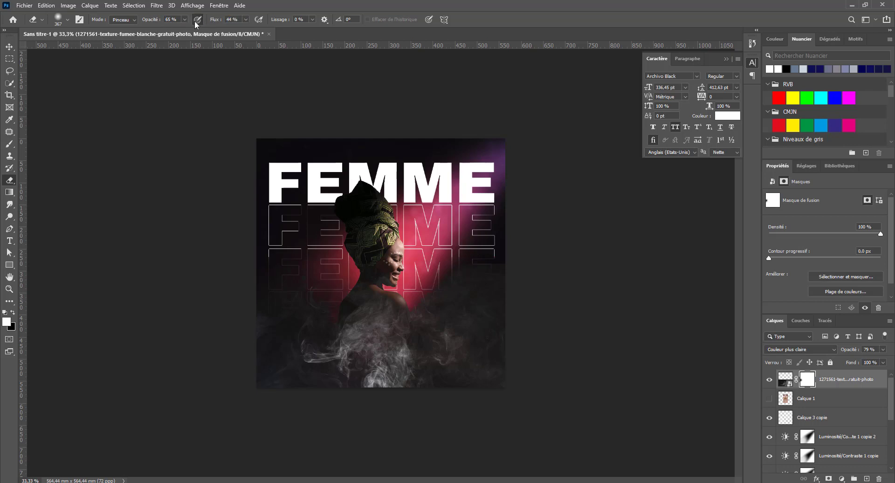
mouse_move(268, 280)
mouse_down()
mouse_move(380, 289)
mouse_move(454, 263)
mouse_move(533, 274)
mouse_move(541, 263)
mouse_move(431, 248)
mouse_move(422, 270)
mouse_up()
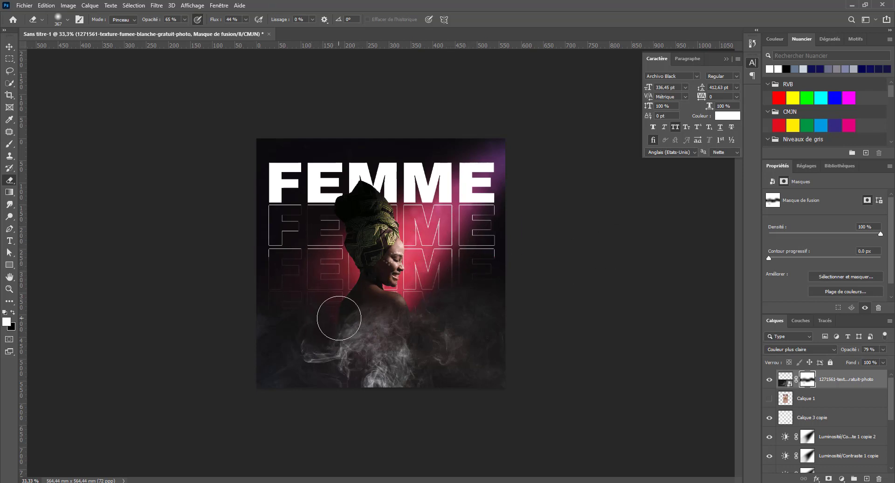
Check the masked smoke at different zooms and set the 1271561 smoke layer's opacity to 69 %
key(v)
key(ctrl+space)
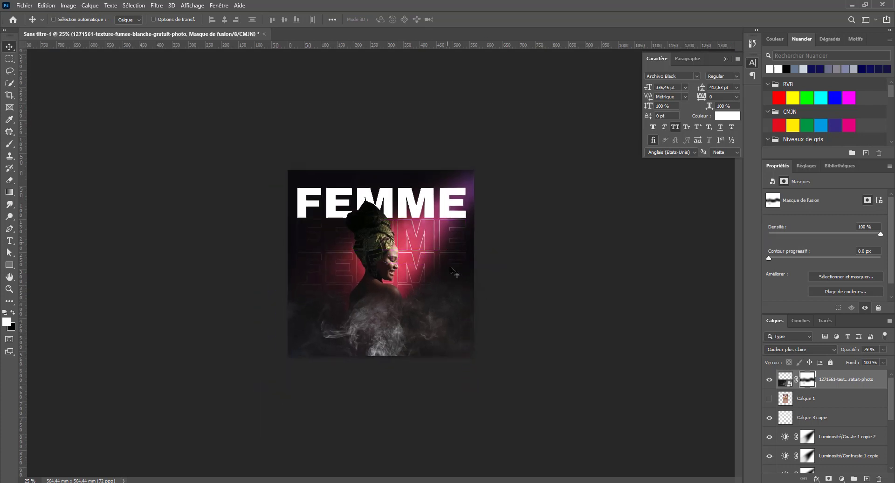
click(422, 272)
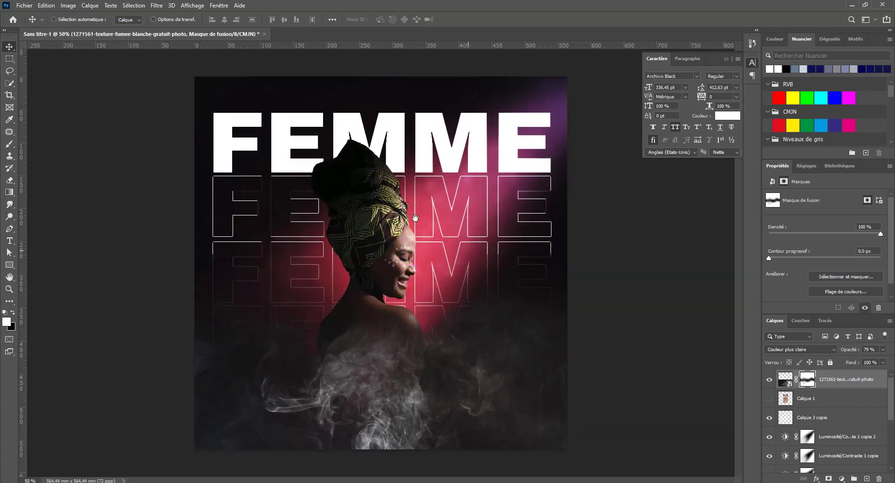
key(ctrl+minus)
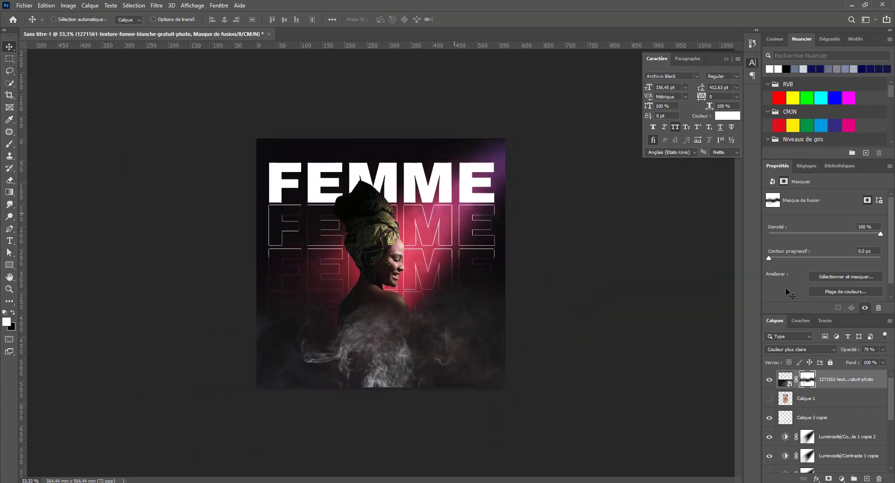
drag(849, 353, 839, 353)
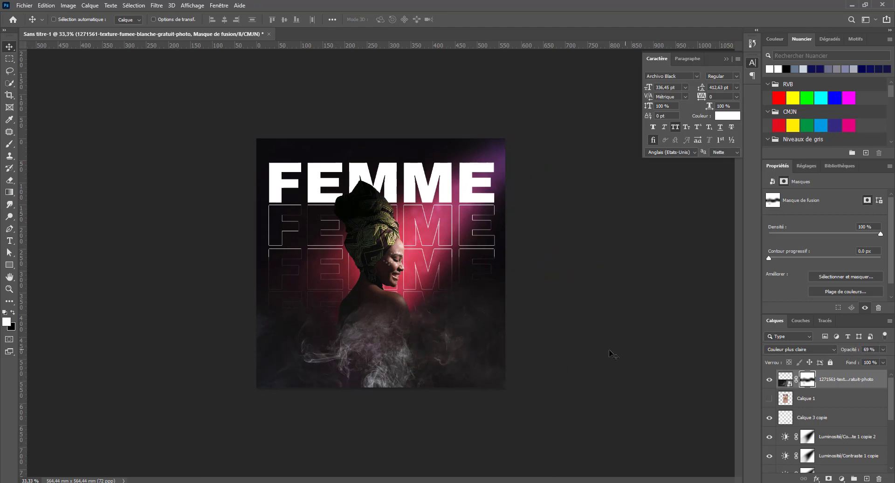
Place Smoke-PNG-Pic-Background.png as the uppermost layer, rotated about 14.5° over the poster's lower part, about 757 × 561 mm
key(alt+Tab)
drag(531, 271, 301, 354)
drag(426, 287, 411, 390)
drag(490, 299, 557, 294)
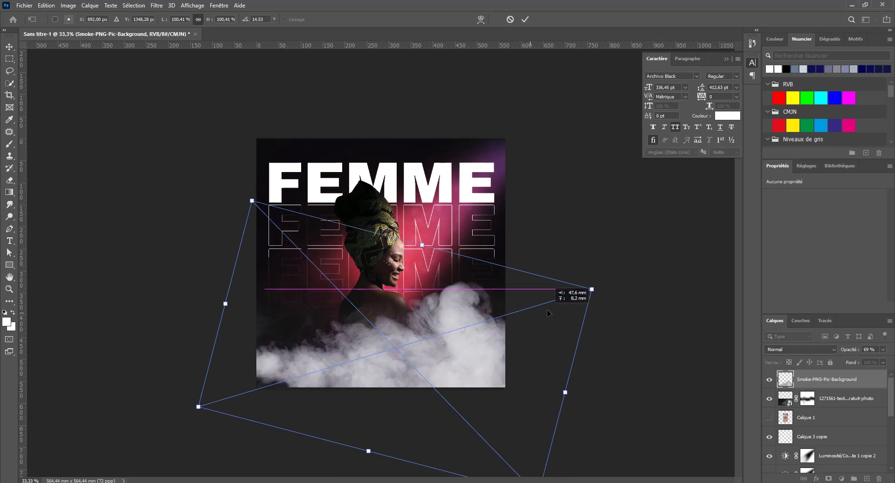
key(Return)
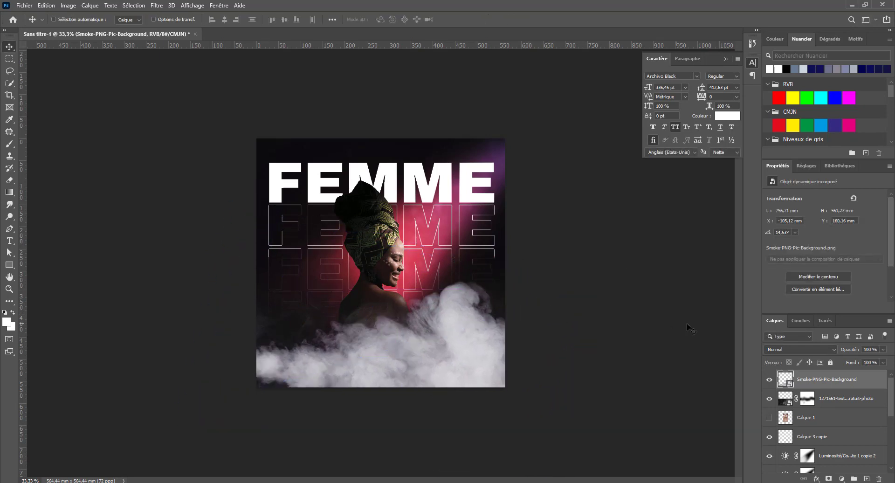
Try Densité linéaire - (Ajout) on the Smoke-PNG-Pic-Background layer, and settle on Lumière vive at 23 % opacity
click(804, 349)
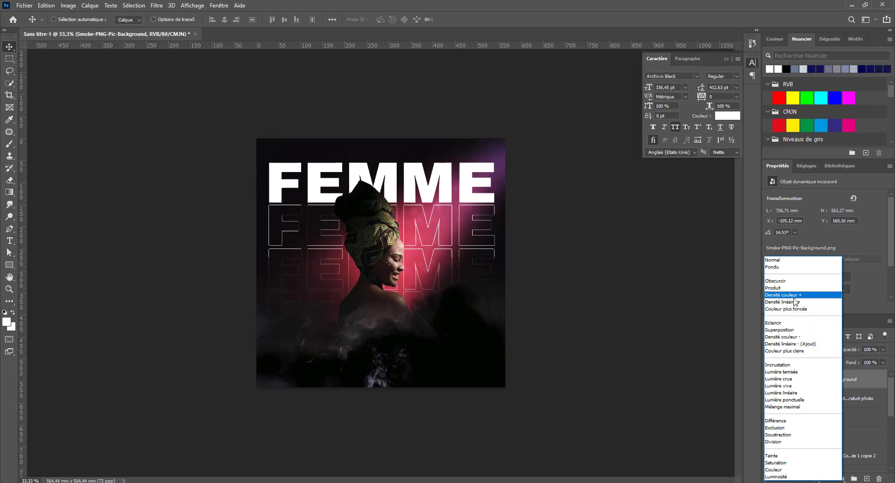
click(796, 344)
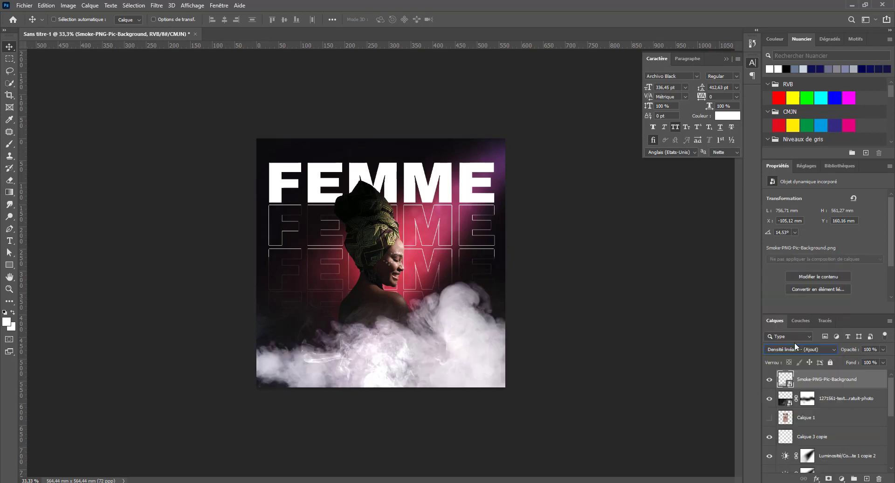
click(837, 350)
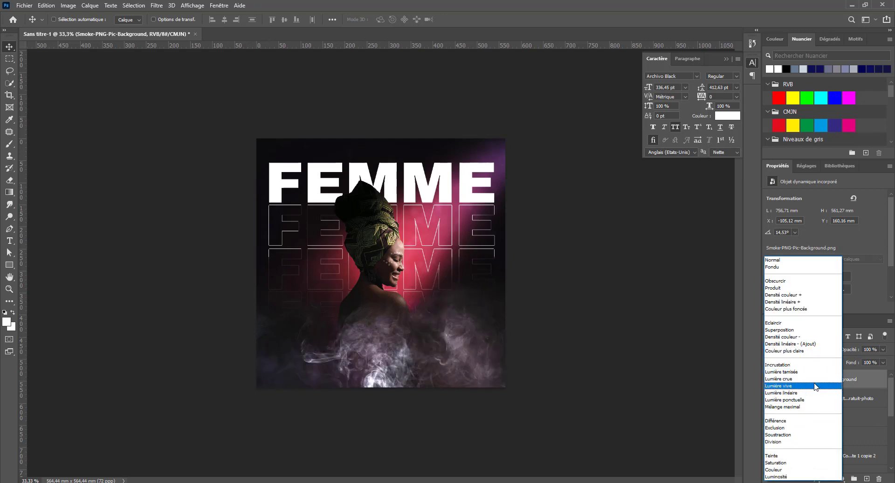
click(816, 386)
drag(857, 350, 822, 360)
drag(884, 361, 836, 360)
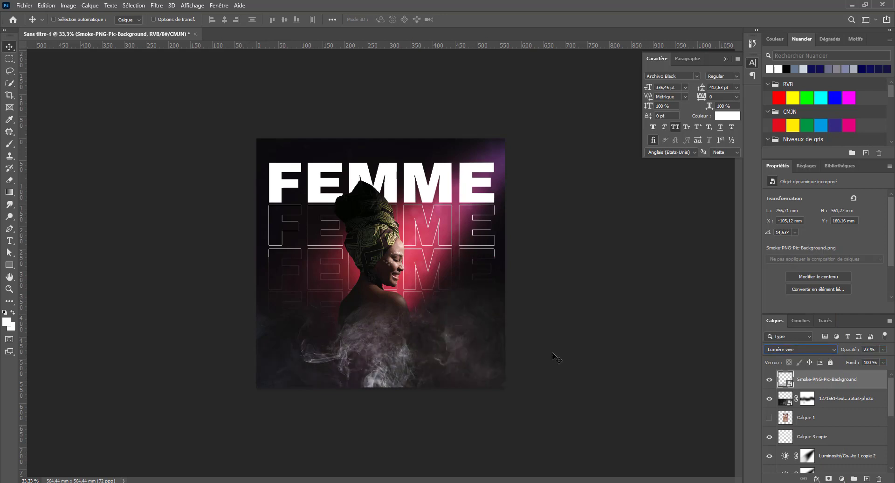
key(ctrl+plus)
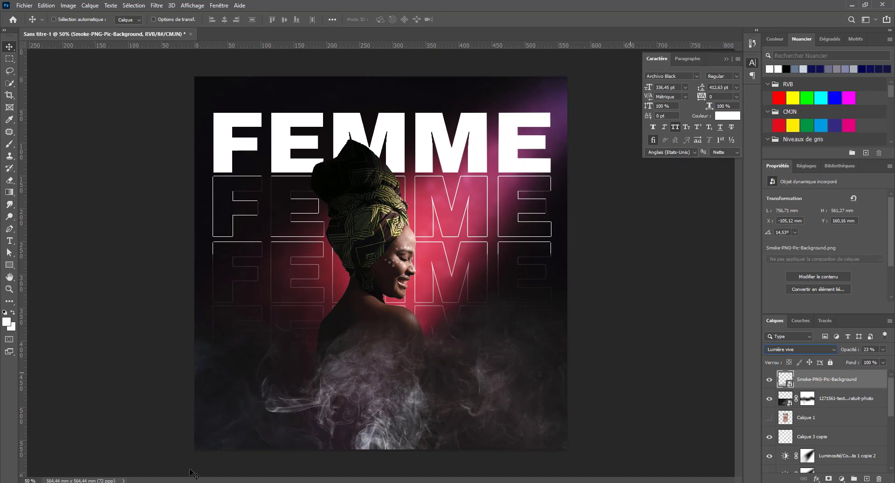
Launch the FontBase font manager and return to Photoshop
key(super)
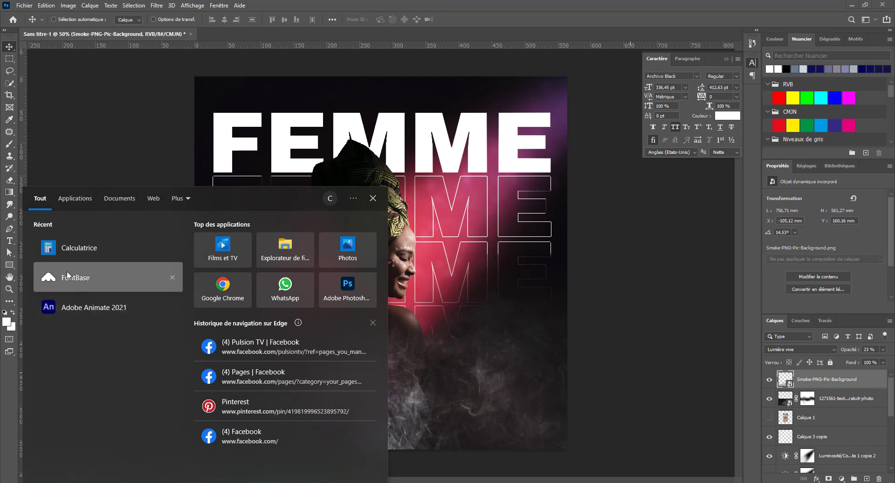
click(67, 271)
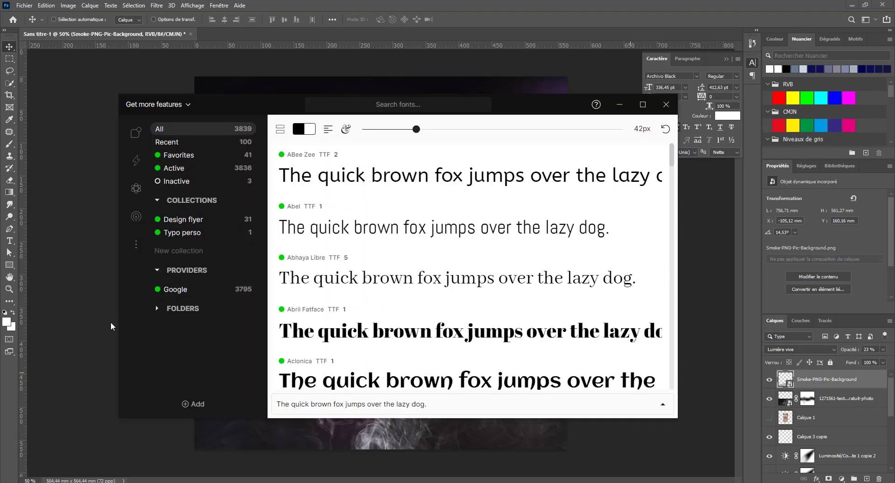
click(91, 328)
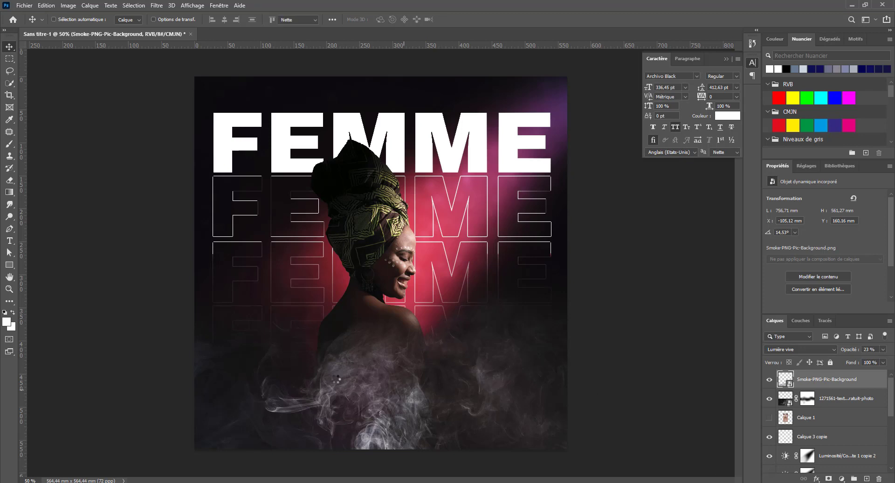
key(t)
click(350, 379)
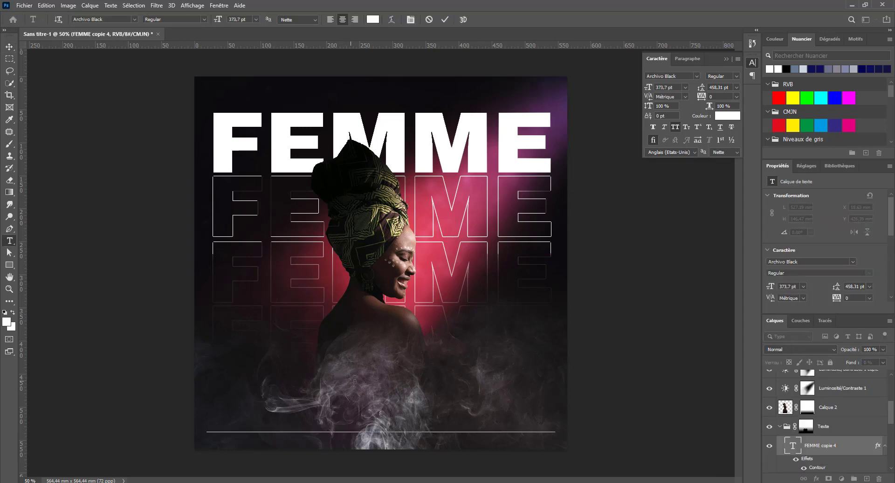
key(ctrl+Return)
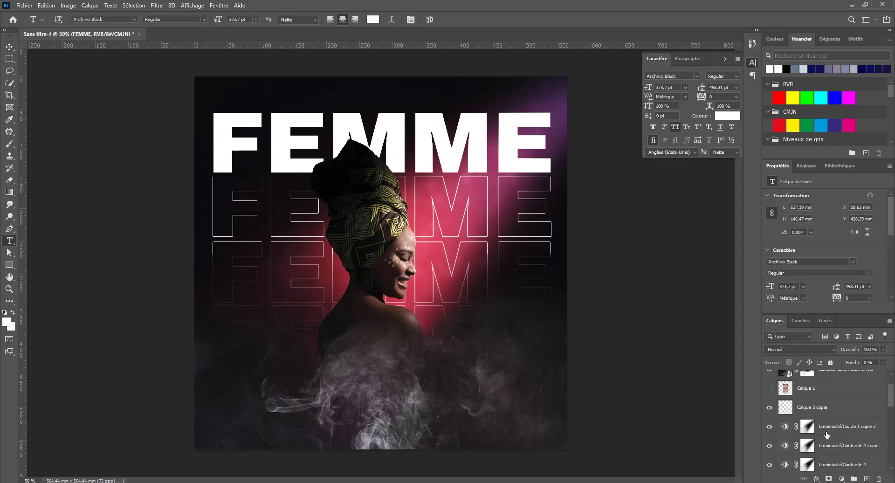
scroll(827, 423, up, 3)
key(ctrl+shift+s)
key(Escape)
scroll(827, 422, up, 5)
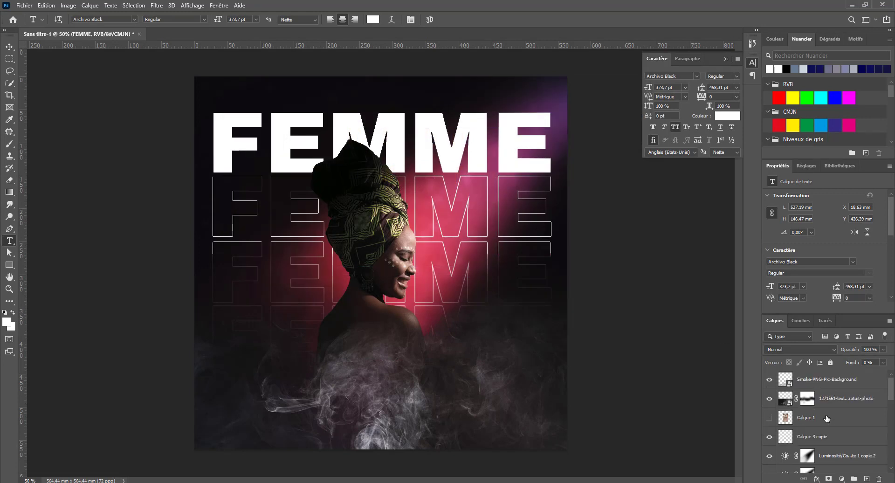
Collapse the Texte layer group and lock it completely
click(783, 404)
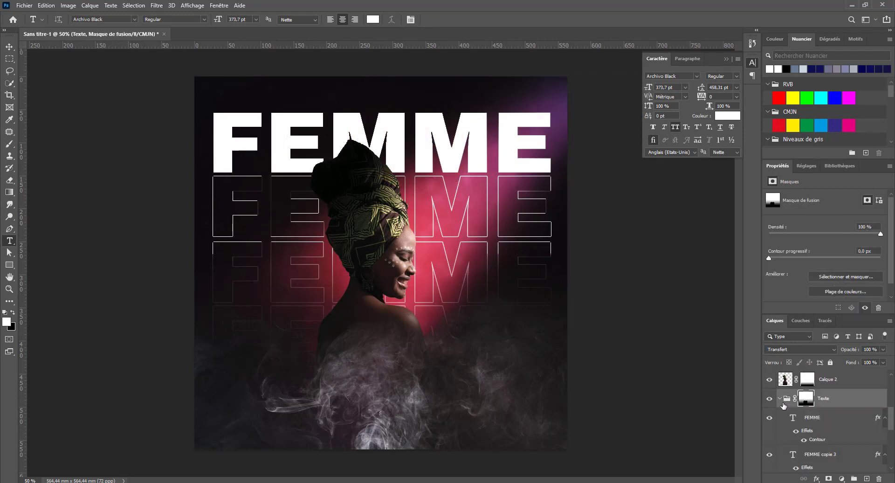
click(781, 399)
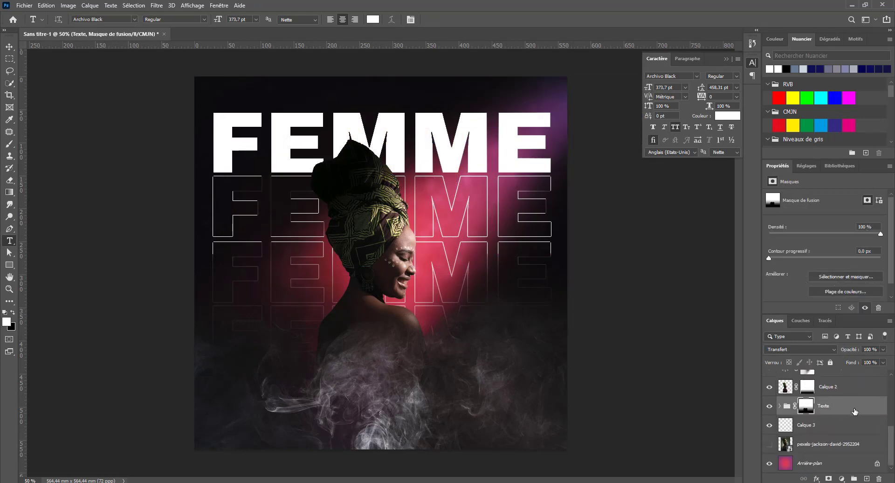
click(859, 408)
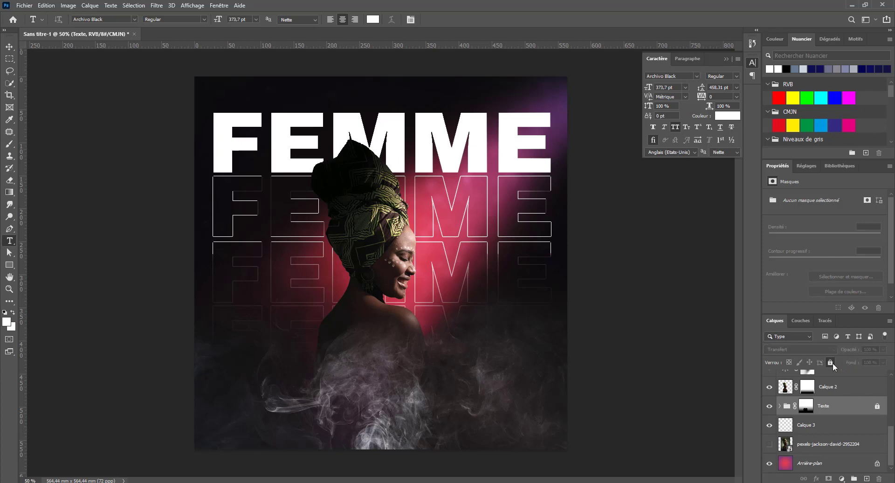
click(831, 363)
Toggle the Texte group's visibility to compare the poster with and without the FEMME titles
click(770, 407)
click(770, 407)
click(769, 407)
click(769, 406)
click(770, 407)
click(769, 407)
scroll(821, 401, up, 5)
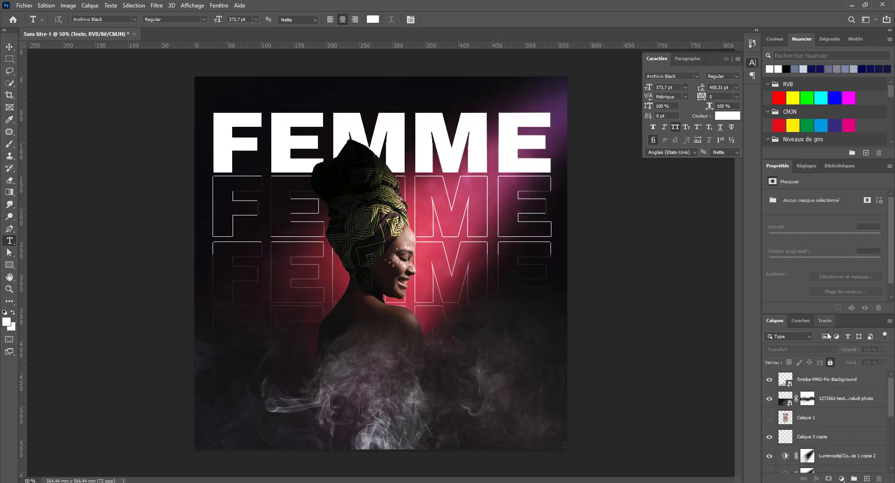
Add a Lorem Ipsum placeholder text in white Archivo Black across the poster's upper edge
scroll(835, 406, down, 5)
click(814, 445)
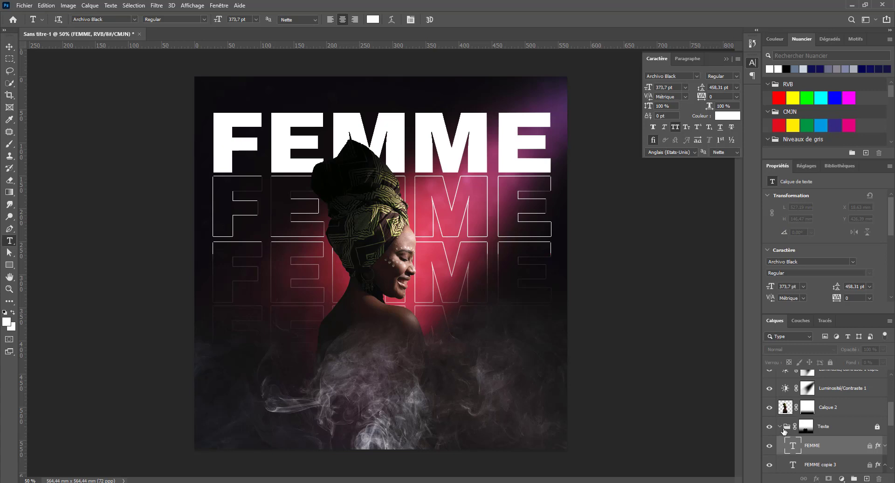
click(784, 430)
click(353, 97)
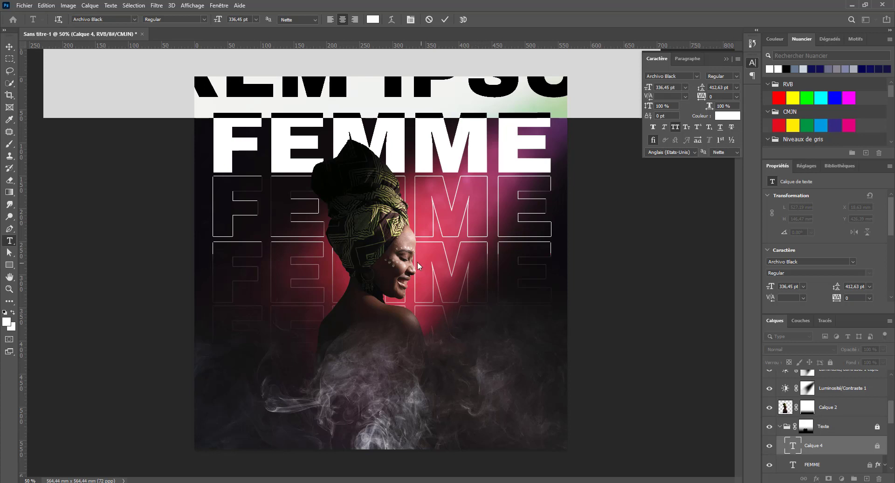
click(608, 253)
Try to edit text on the poster while the Lorem Ipsum layer is in the locked Texte group
click(411, 140)
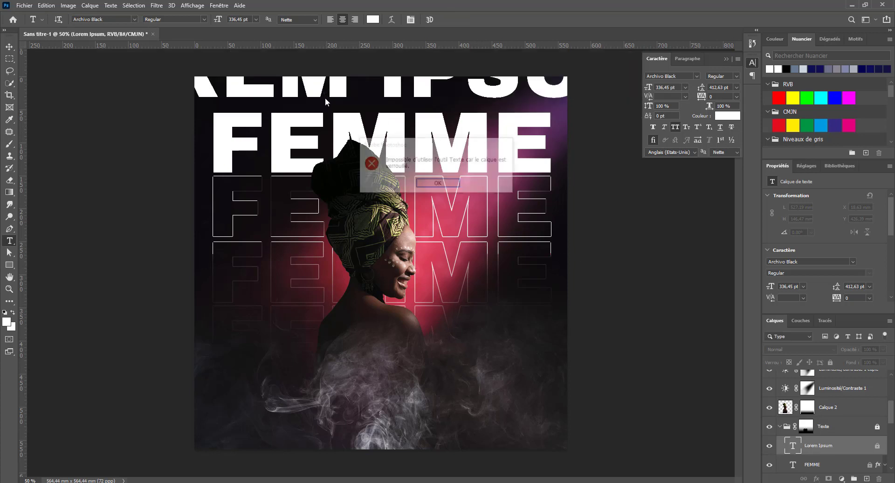
key(Return)
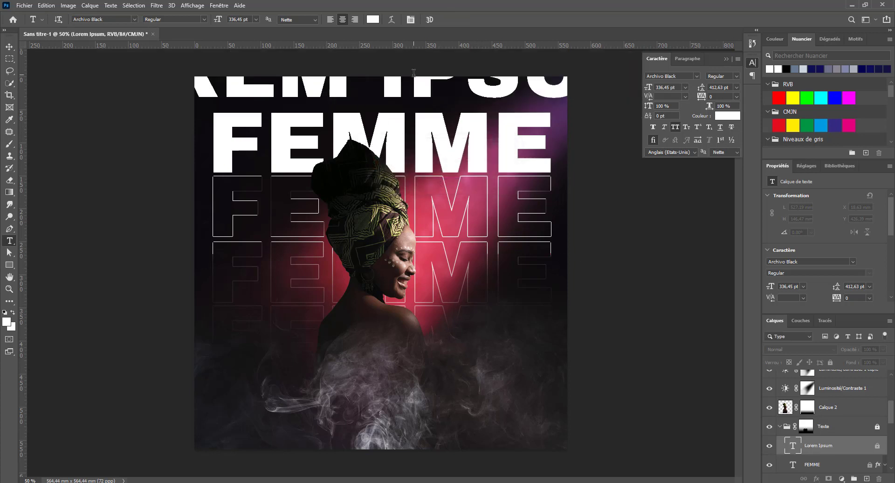
click(414, 73)
key(Return)
click(434, 181)
click(434, 181)
Take the Lorem Ipsum layer out of the Texte group to just below Smoke-PNG-Pic-Background and move its text to the poster's lower part
drag(842, 450, 836, 390)
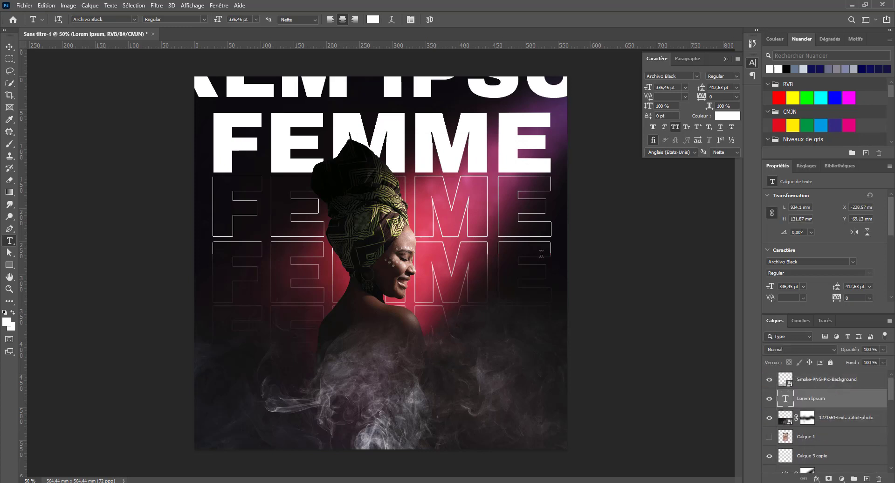
key(v)
drag(311, 90, 362, 385)
Scale the Lorem Ipsum text down to about 127 pt and set its font to Big Shoulders Display
key(ctrl+t)
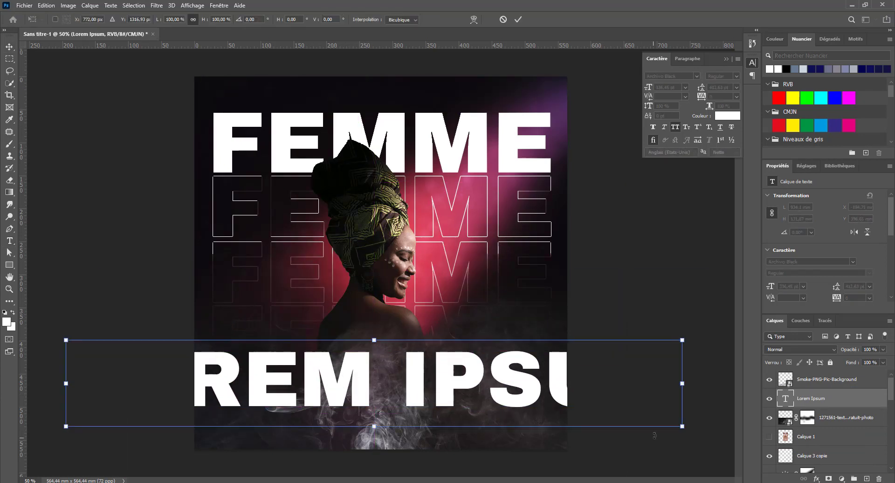
drag(684, 427, 452, 372)
key(Return)
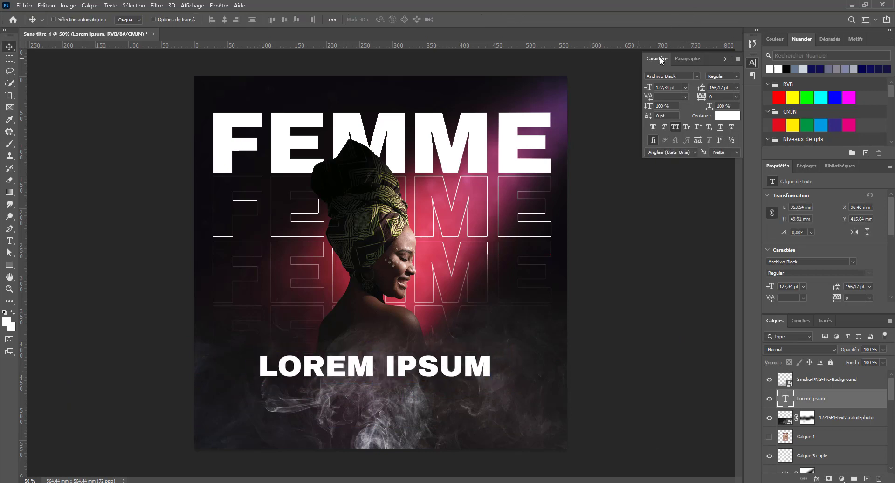
click(697, 75)
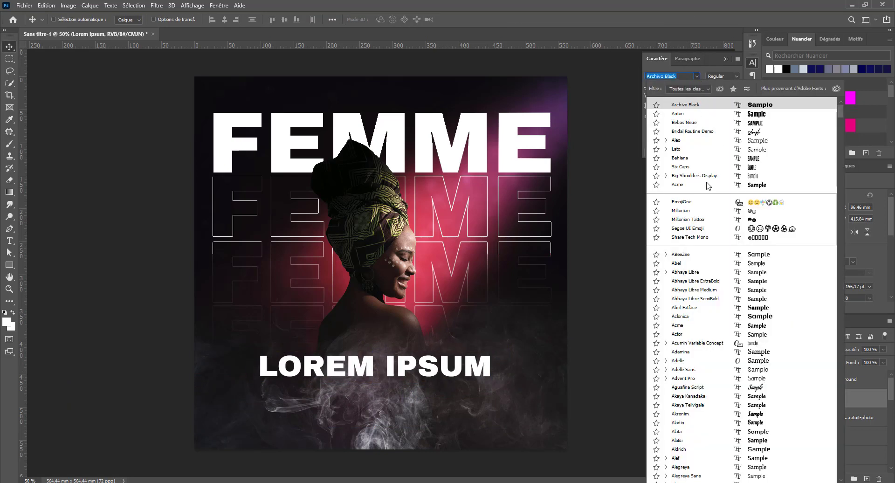
click(746, 176)
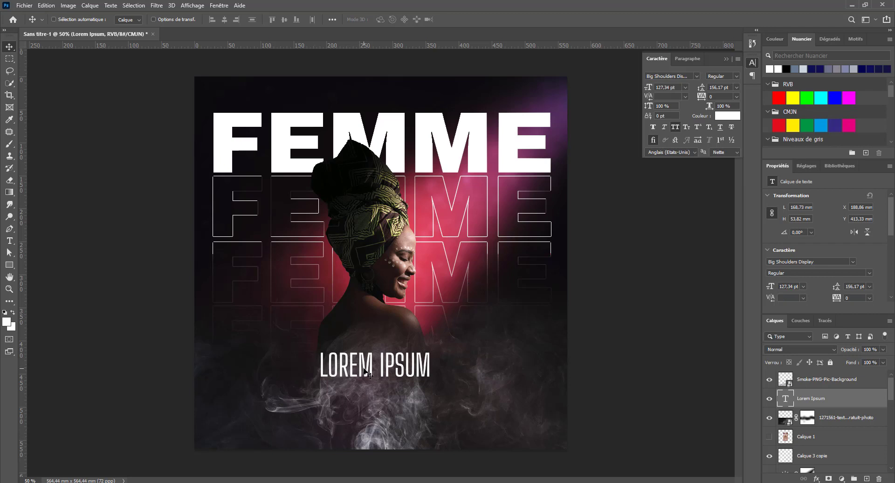
Replace the Lorem Ipsum placeholder with the event title "SOIRÉE DES FEMMES AFRICAINES"
double_click(347, 371)
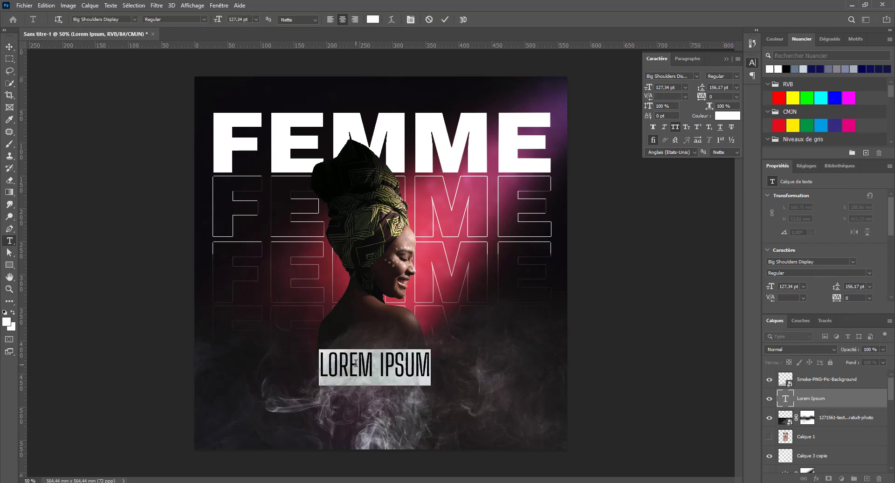
text(SOIR)
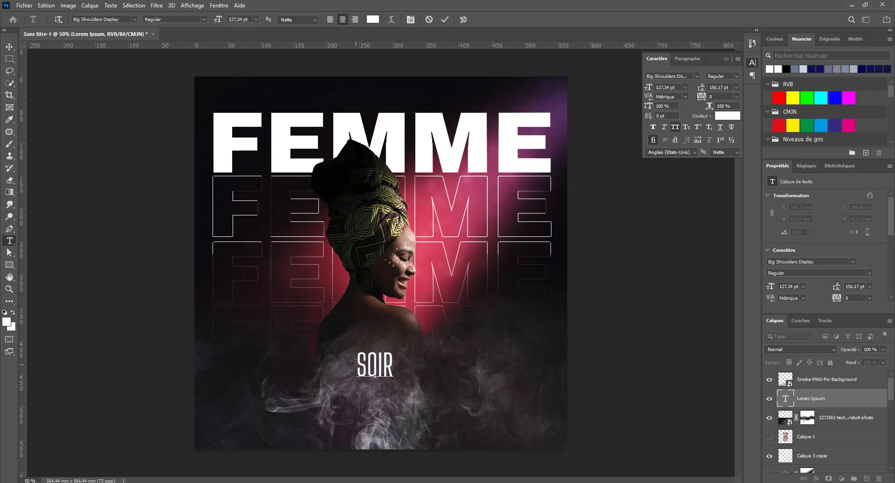
text(ÉE)
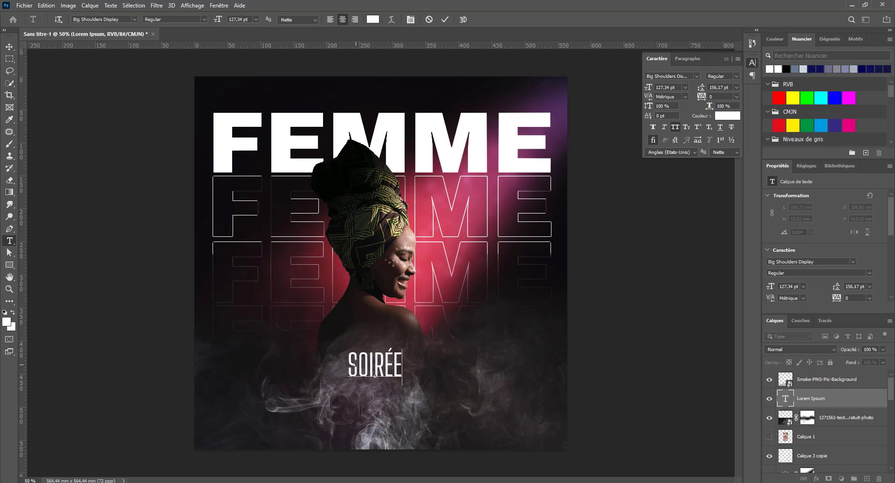
text( DES FE)
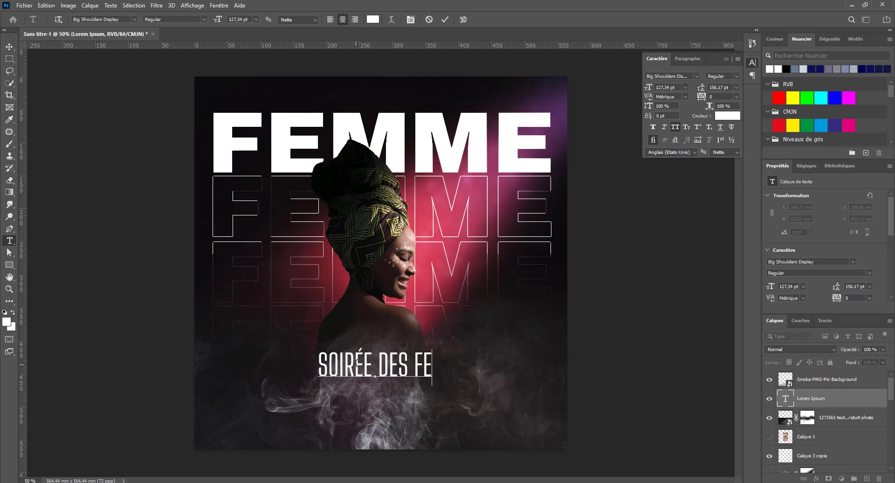
text(MMES A)
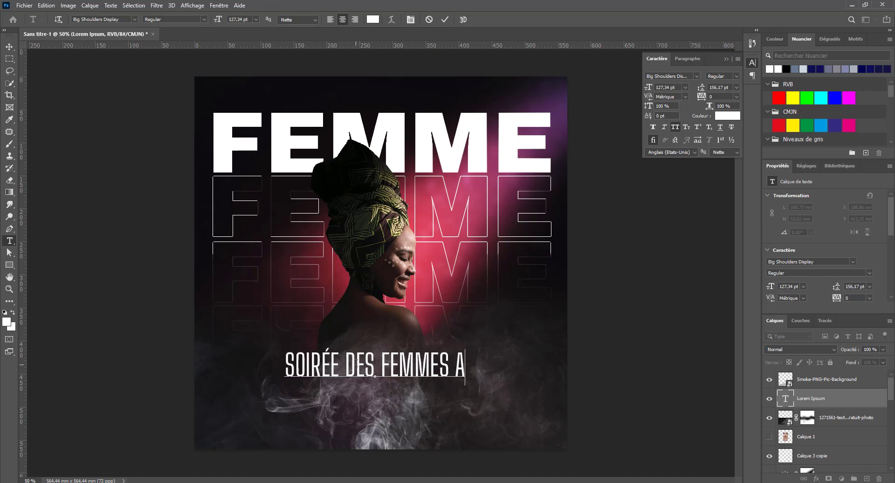
text(FRICAINES)
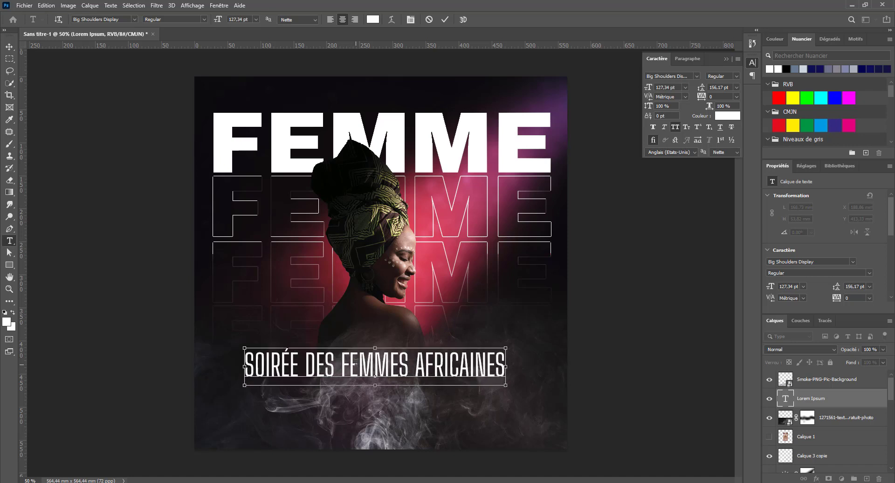
key(ctrl+Return)
Scale the event title down to about 67 pt and centre it below the woman, over the smoke
key(ctrl+t)
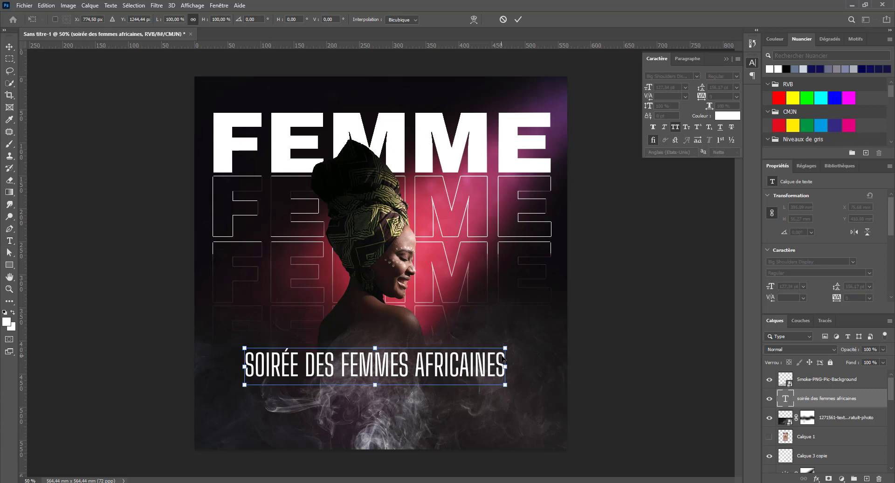
drag(494, 352, 363, 370)
drag(338, 379, 404, 376)
key(Return)
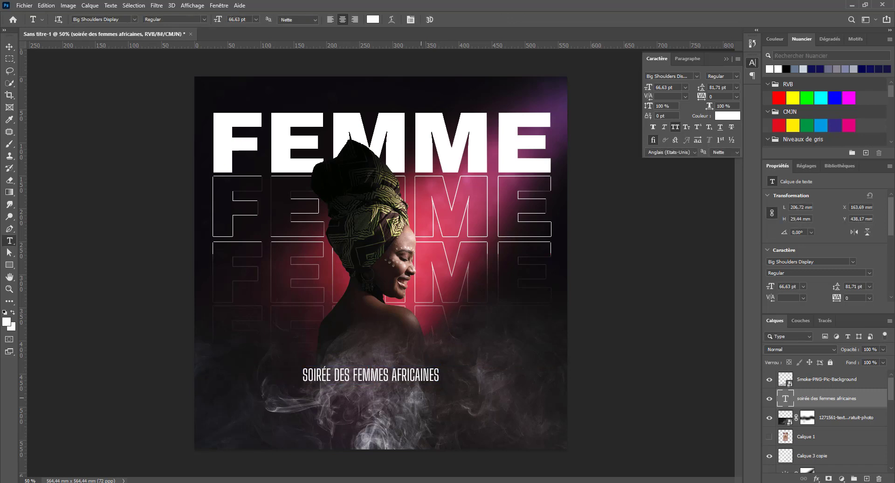
Duplicate the event title directly below itself and replace the copy's text with "20 / 08 / 2022"
key(v)
drag(396, 379, 394, 397)
double_click(374, 394)
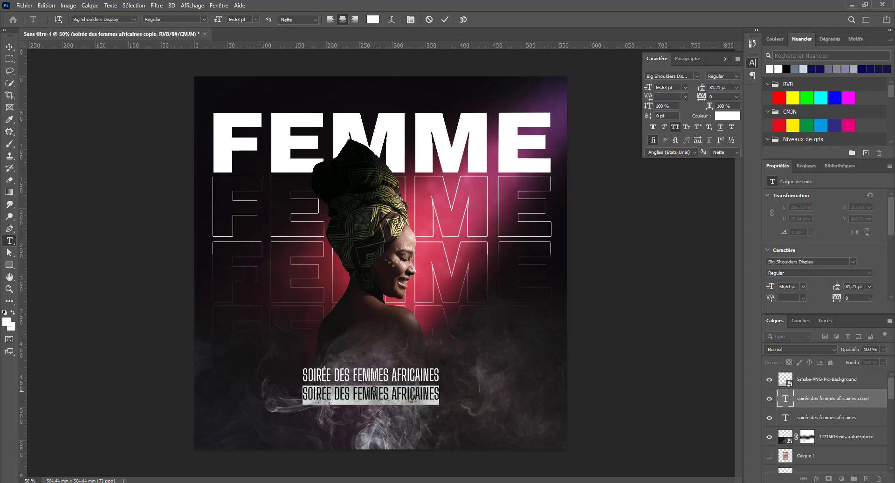
text(20)
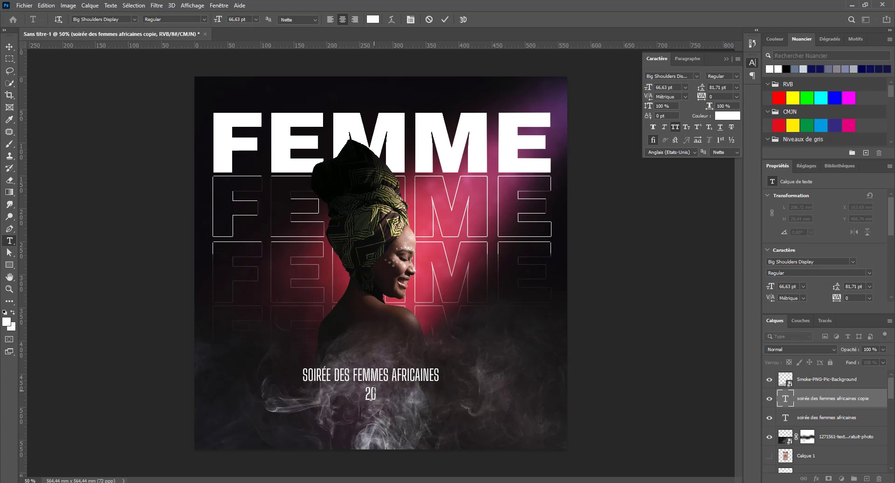
text(1)
key(BackSpace)
text(-)
key(BackSpace)
key(BackSpace)
text(/ 08)
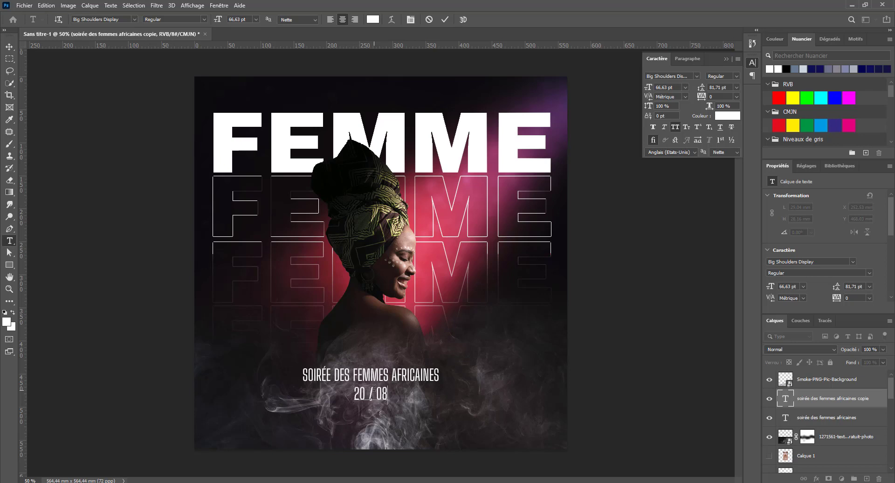
text( / 2)
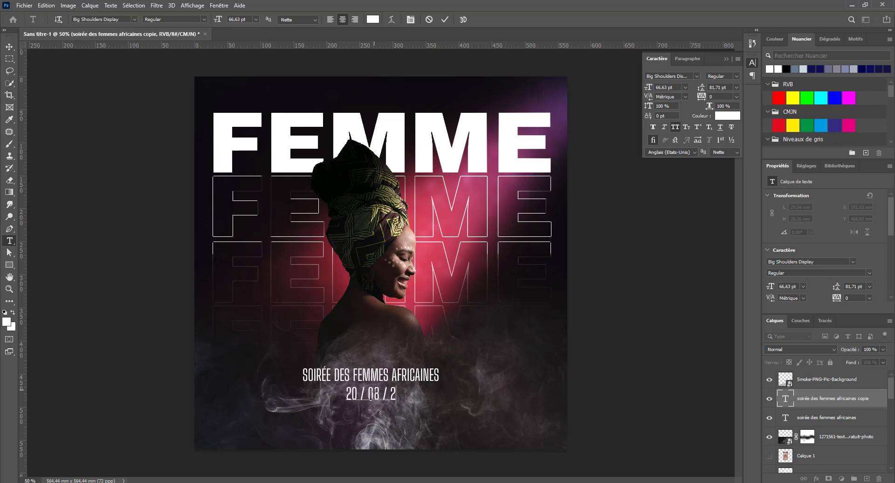
text(022)
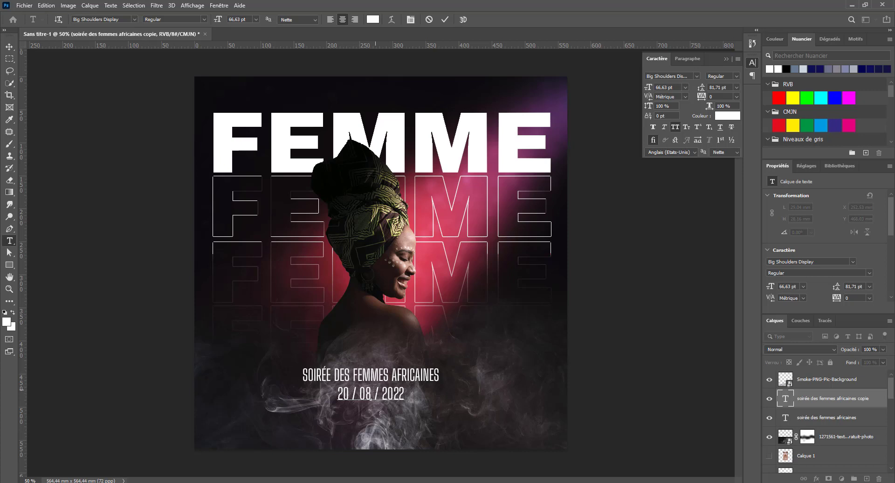
Remove the spaces around the slashes so the date line reads "20/08/2022"
click(352, 392)
key(BackSpace)
key(Right)
key(Delete)
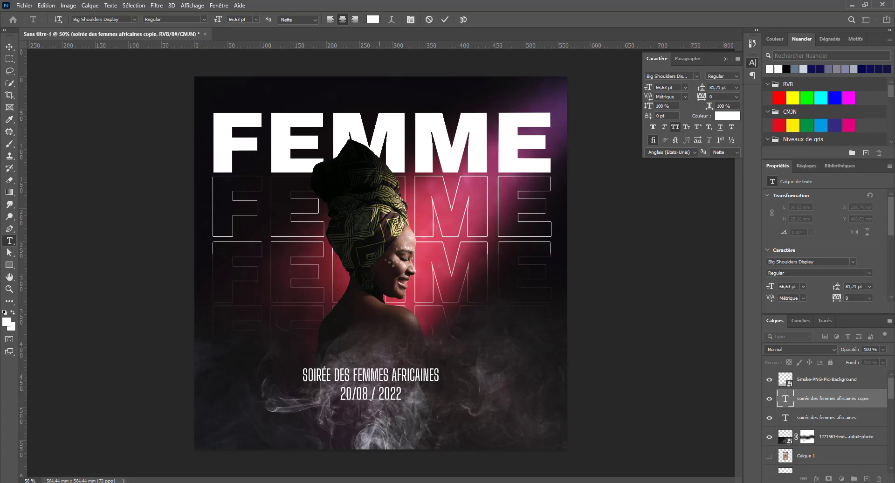
click(370, 393)
key(BackSpace)
key(Right)
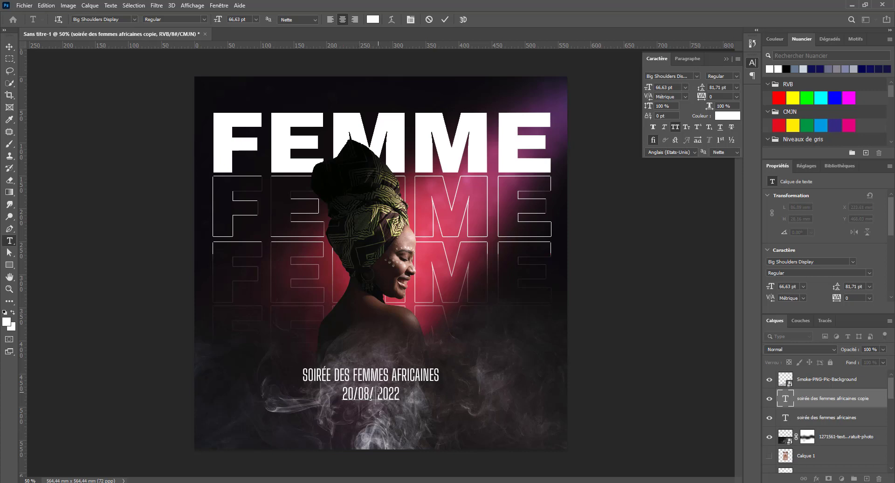
key(Delete)
key(ctrl+Return)
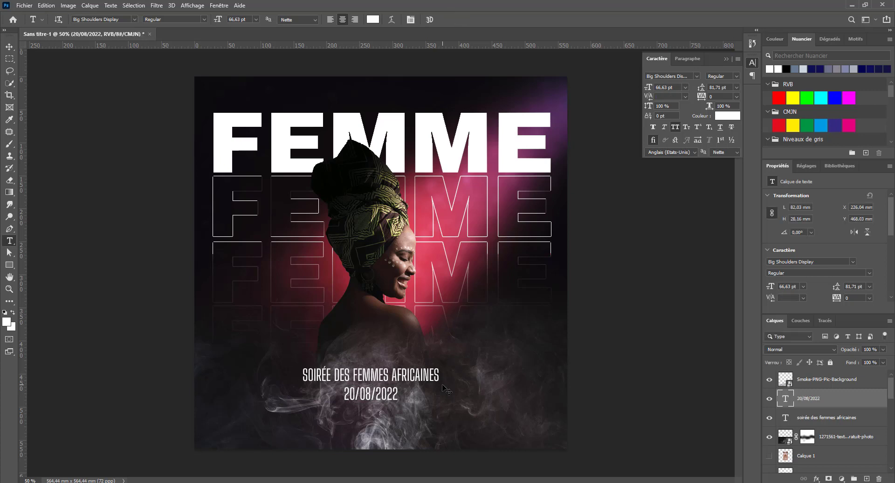
Scale the date line down to about 43 pt and move it close under the event title
key(ctrl+t)
drag(398, 386, 354, 395)
key(Return)
key(v)
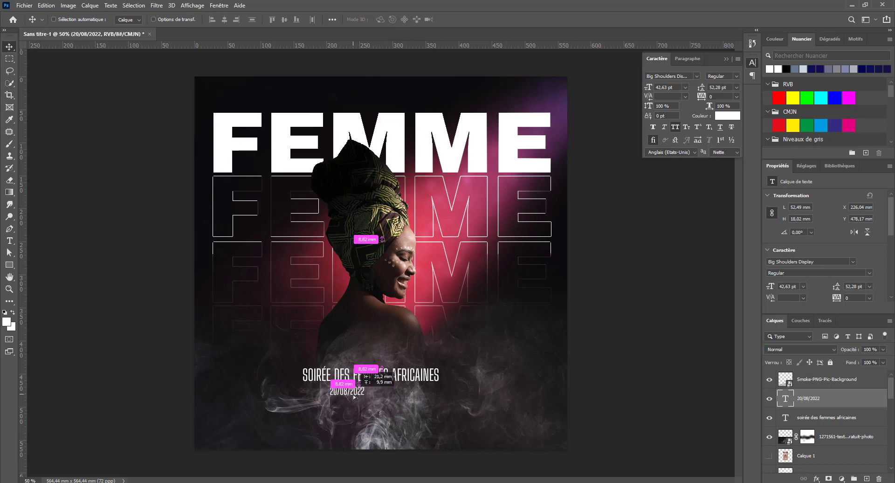
Extend the date line with the start time so it reads "20/08/2022 - À PARTIR DE 21 H 30"
key(t)
click(360, 395)
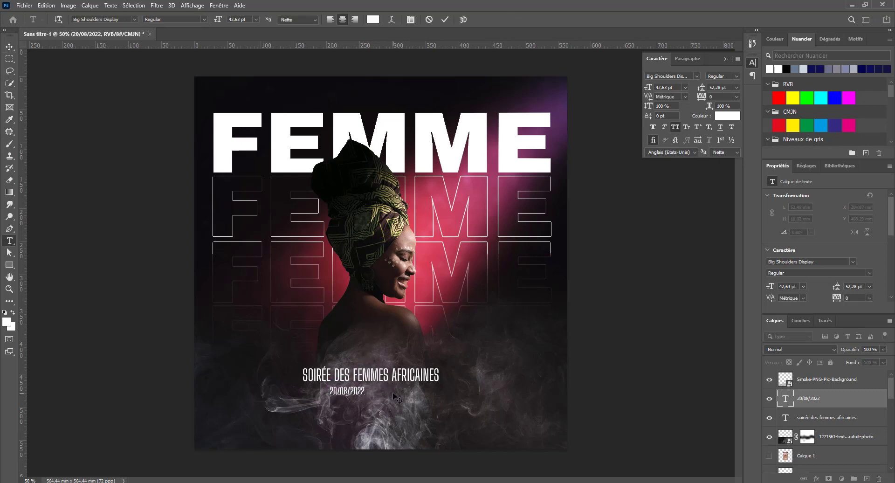
text(- À partir de)
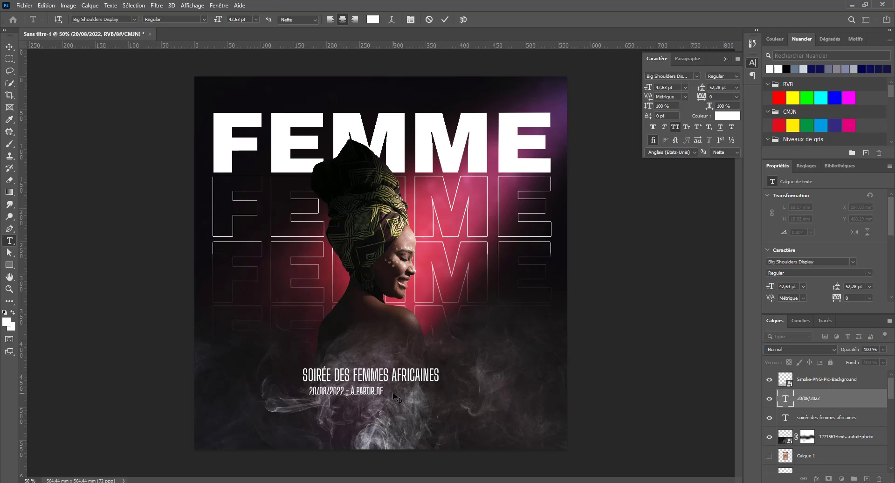
text( 21)
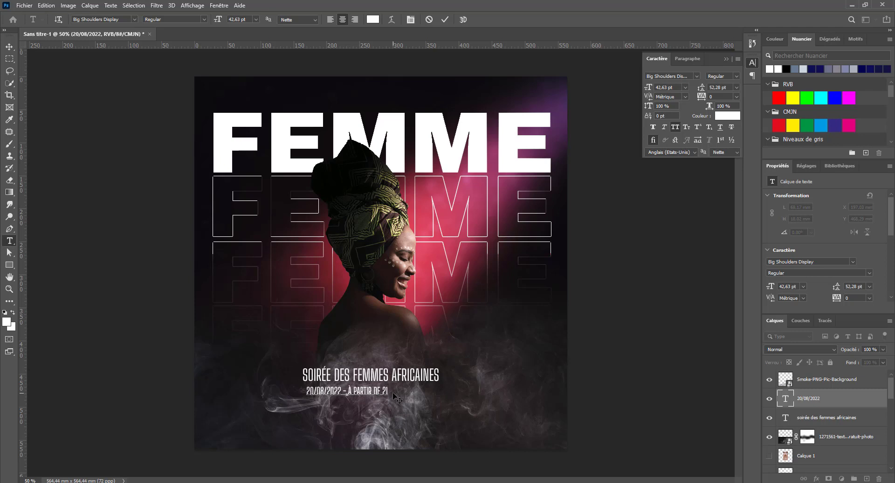
text( h 30)
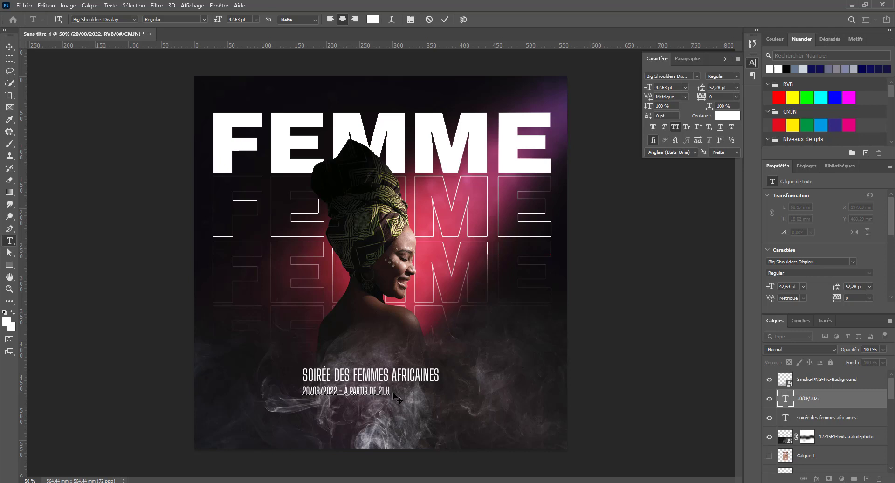
key(ctrl+Return)
key(v)
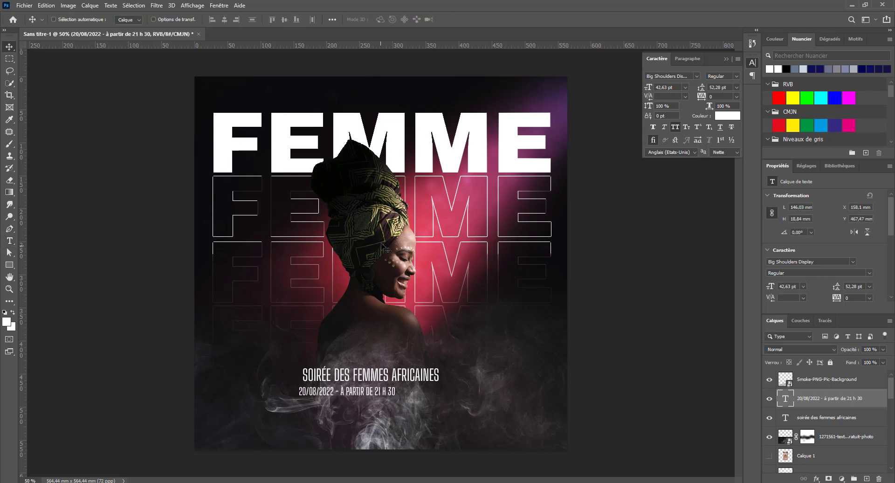
Move the date and time line to sit roughly centred and close beneath the event title
drag(372, 394, 404, 394)
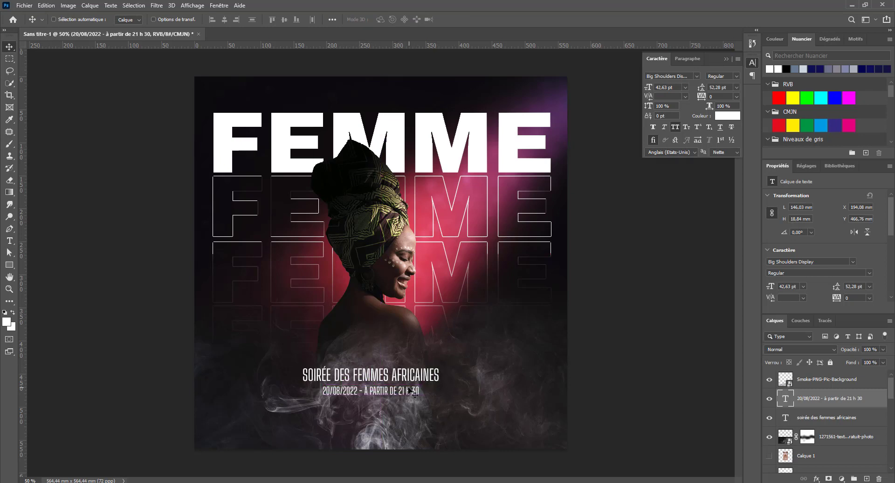
key(Up)
key(Up)
key(Up)
key(Up)
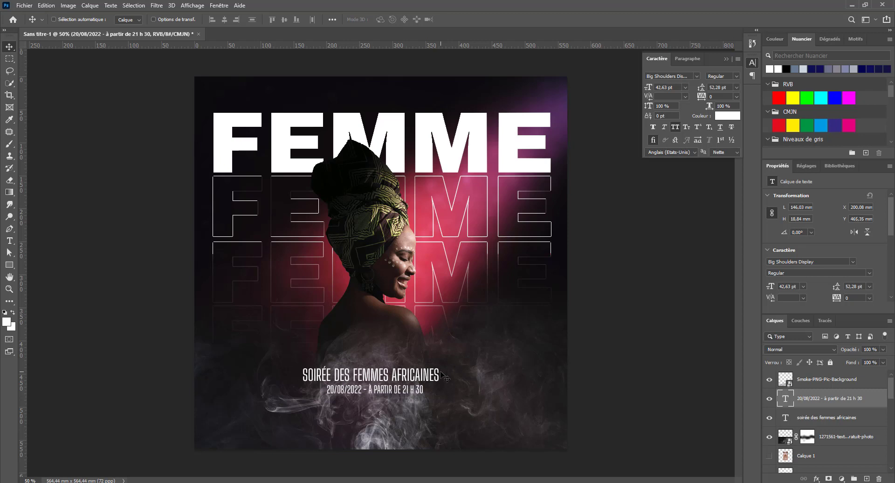
key(Down)
key(Down)
key(Left)
key(Left)
key(Left)
key(Left)
key(Left)
key(Left)
key(Left)
key(Left)
key(Left)
key(Left)
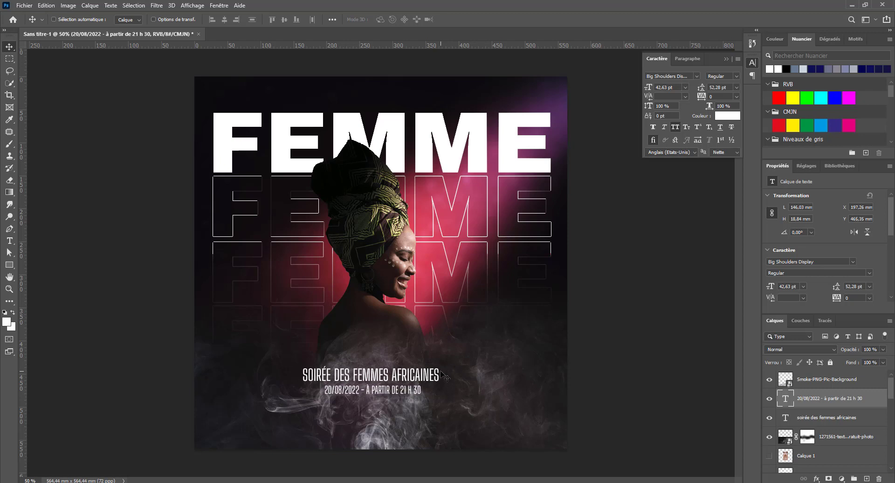
Duplicate the date and time line below itself and change the copy's text to "A L'HOTEL DU GOLF DE COCODY"
drag(393, 391, 390, 407)
key(t)
triple_click(374, 405)
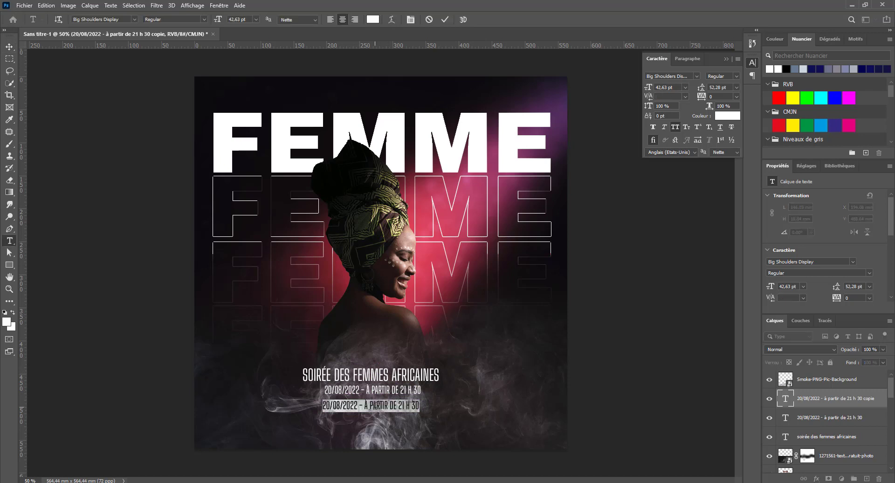
text(AU)
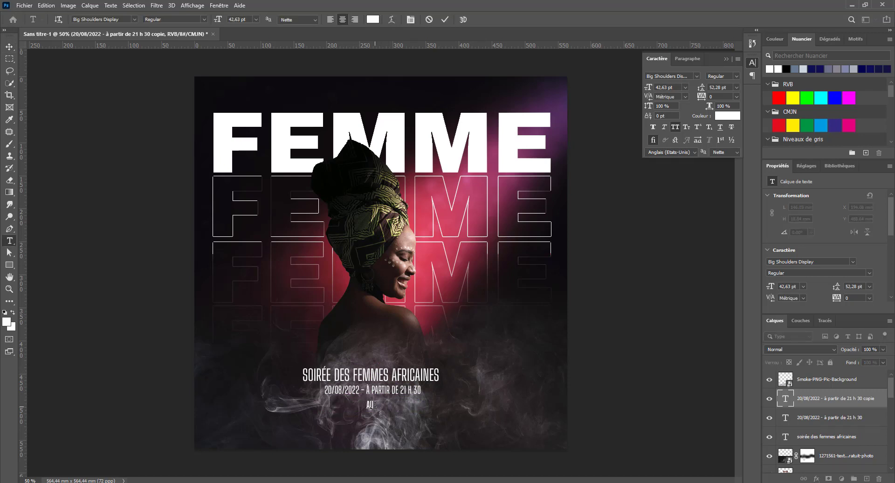
key(BackSpace)
text(L'HOTEL DU GOLF DE)
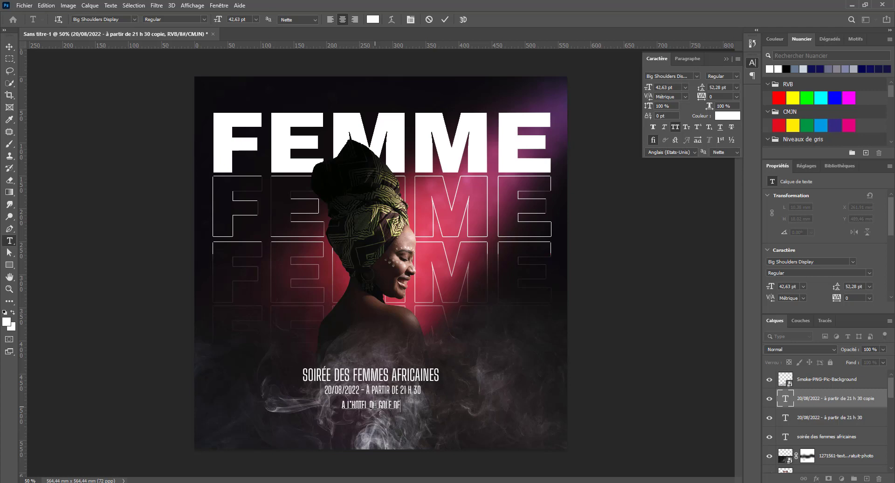
text( COCODY)
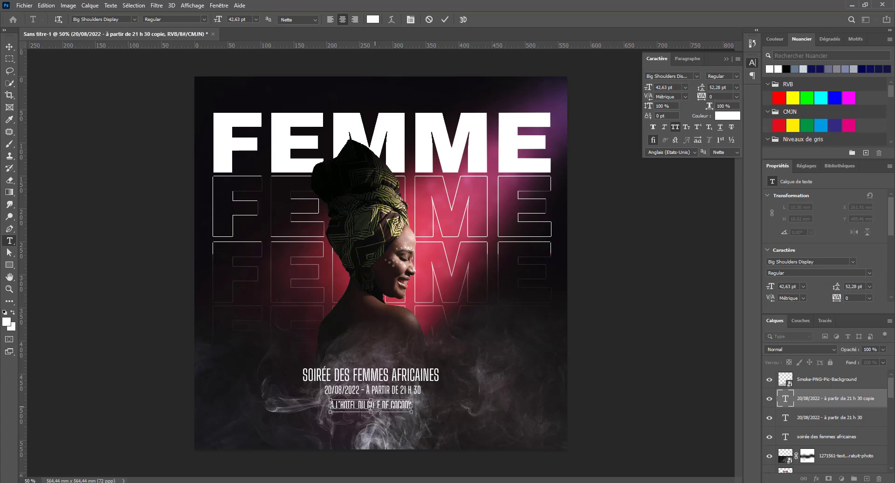
key(ctrl+Return)
key(v)
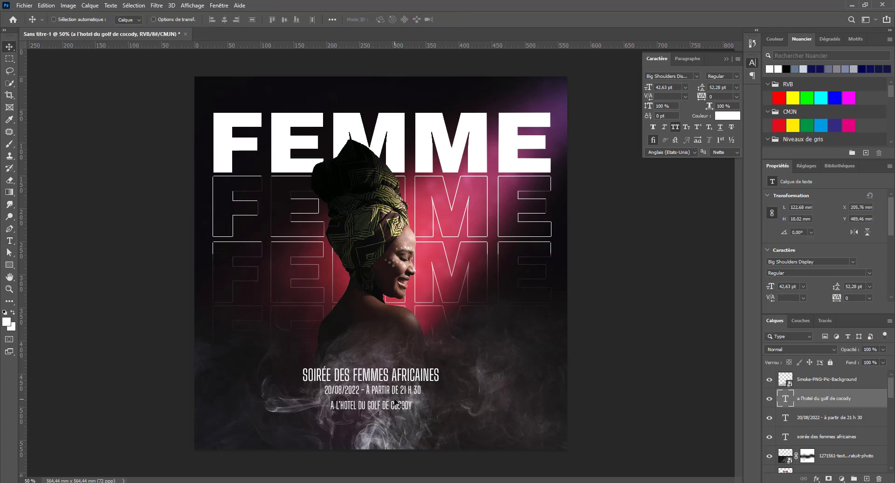
Nudge the venue line up closer to the date line and scale it down to about 38 pt
key(Up)
key(Up)
key(Up)
key(Up)
key(Up)
key(Up)
key(Up)
key(Up)
key(Up)
key(Up)
key(Up)
key(Up)
key(ctrl+t)
drag(332, 410, 338, 408)
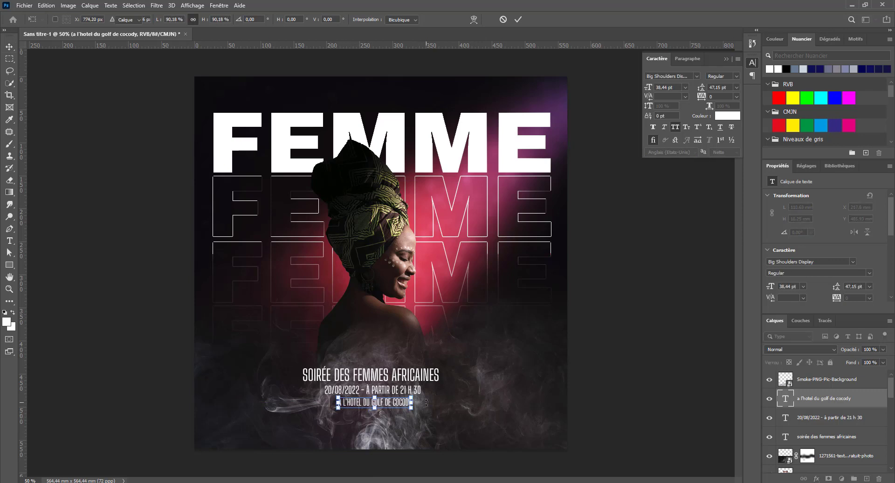
key(Return)
Align the title, date and venue text layers on their horizontal centres
shift+click(834, 439)
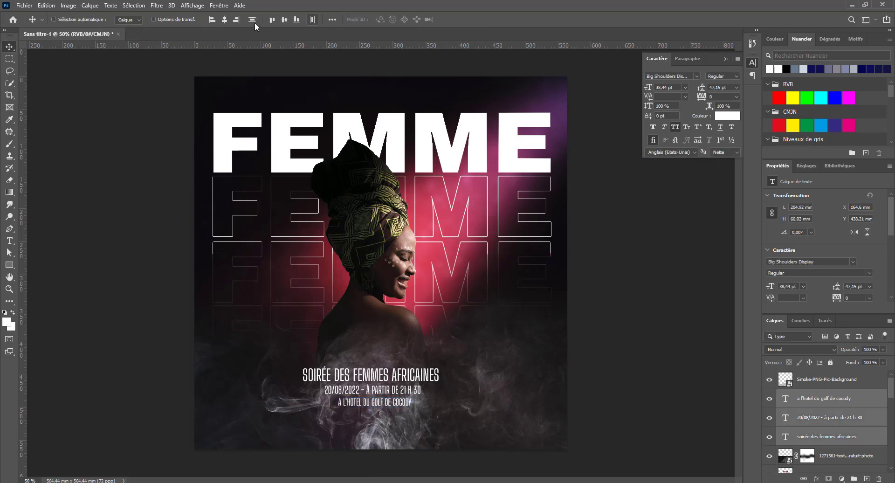
click(227, 19)
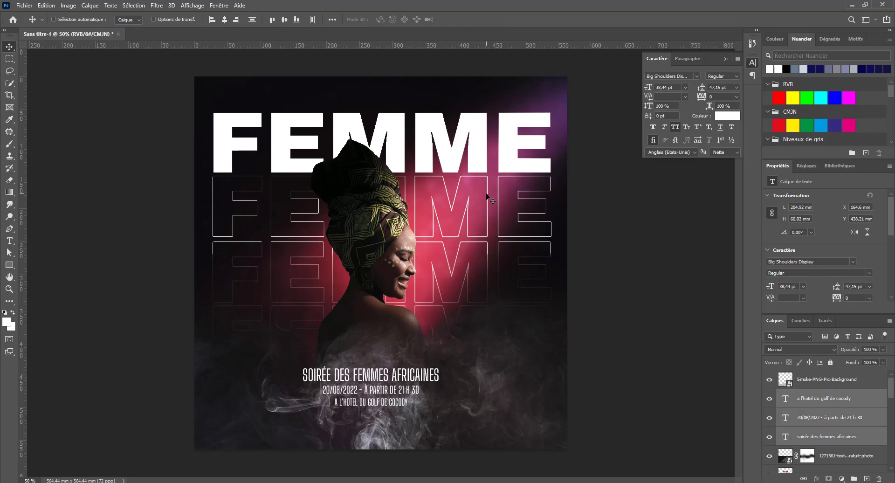
ctrl+click(406, 366)
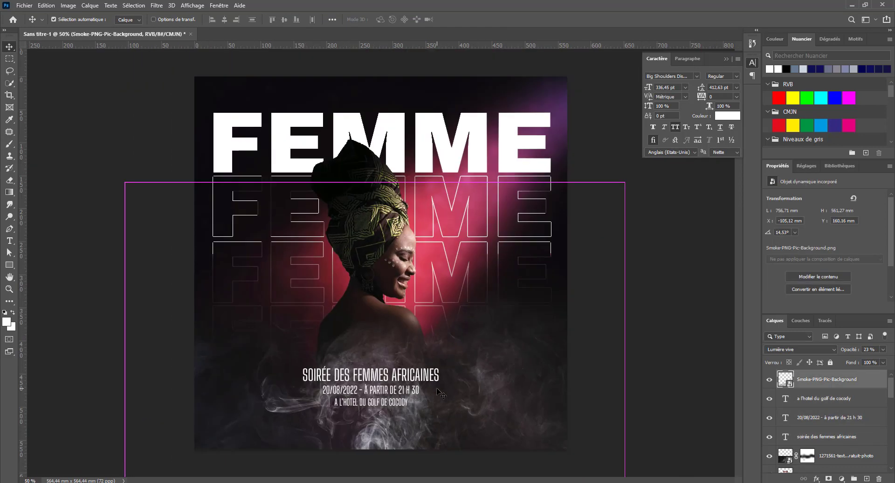